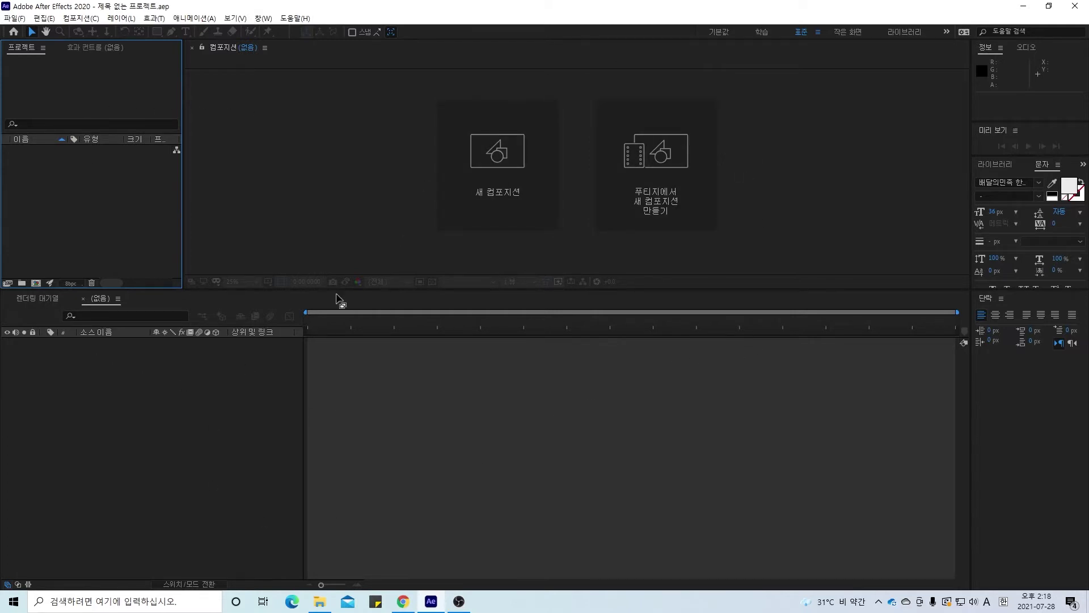
Create a new 1920 x 1080 composition from the HDTV 1080 29.97 preset with a duration of 0;00;15;00
left_click(511, 169)
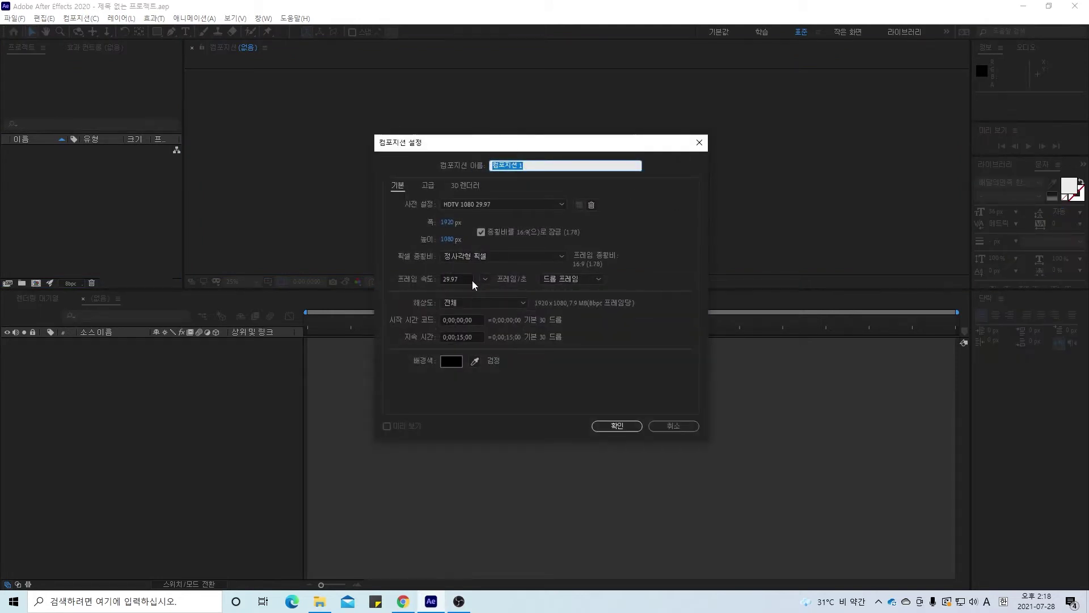
left_click_drag(510, 148, 486, 138)
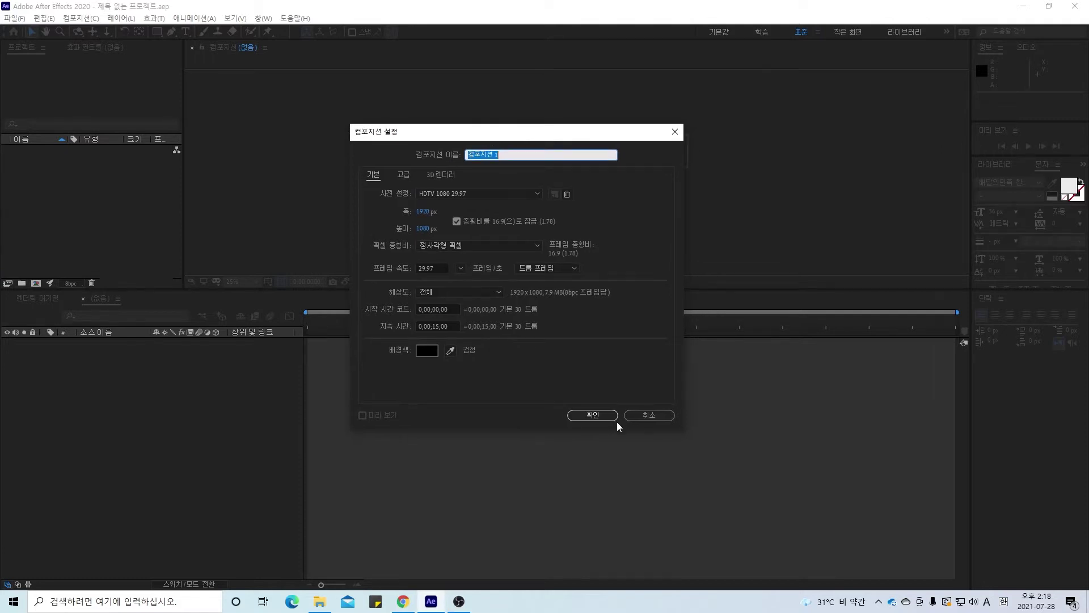
left_click(603, 416)
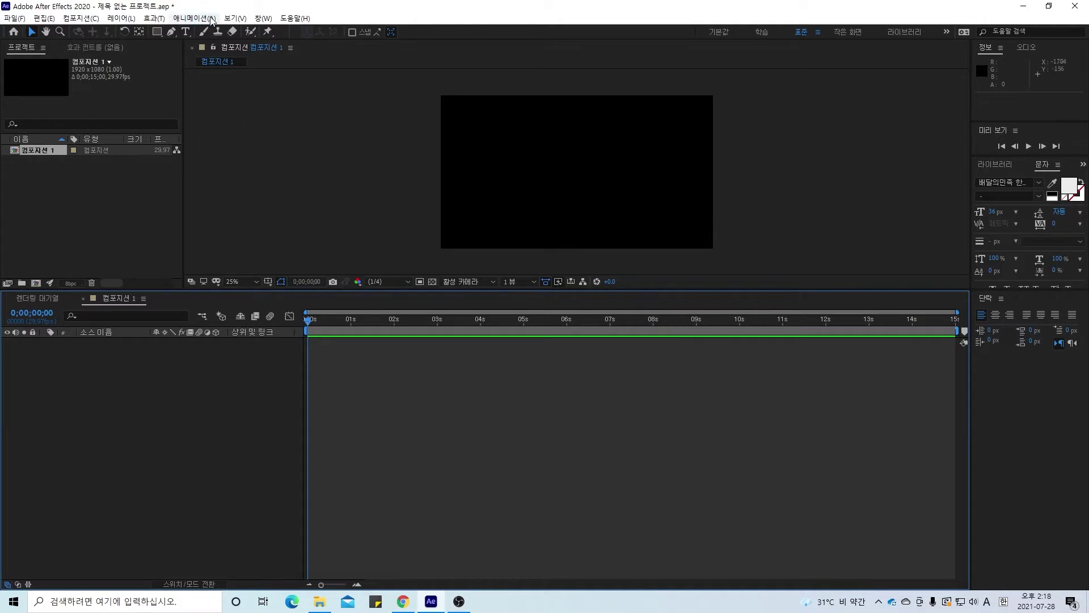
Add a text layer reading "증강현실시스템과" in the composition
left_click(185, 31)
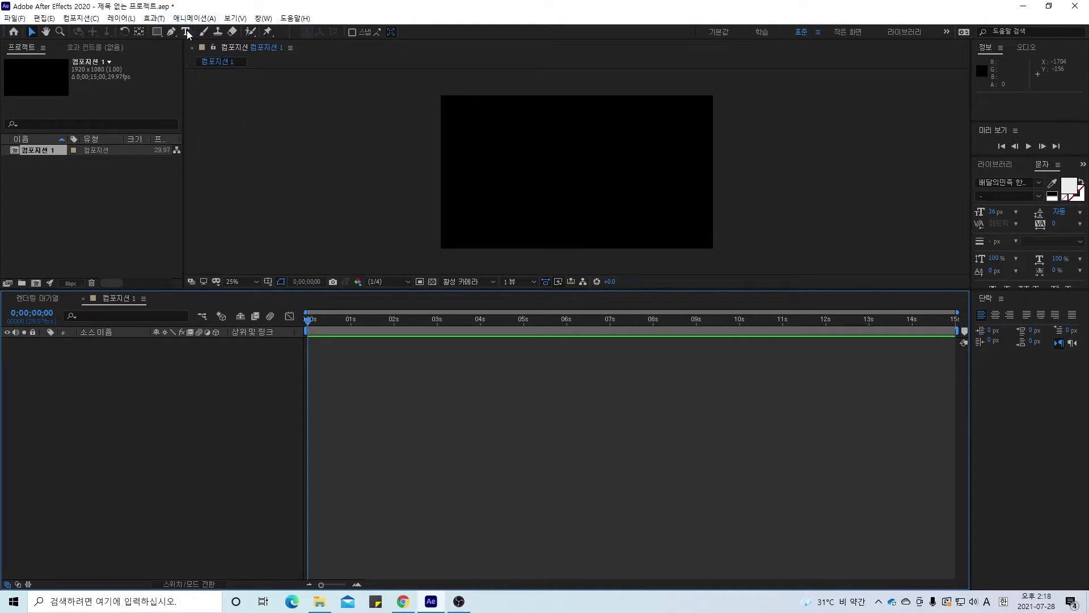
left_click(497, 171)
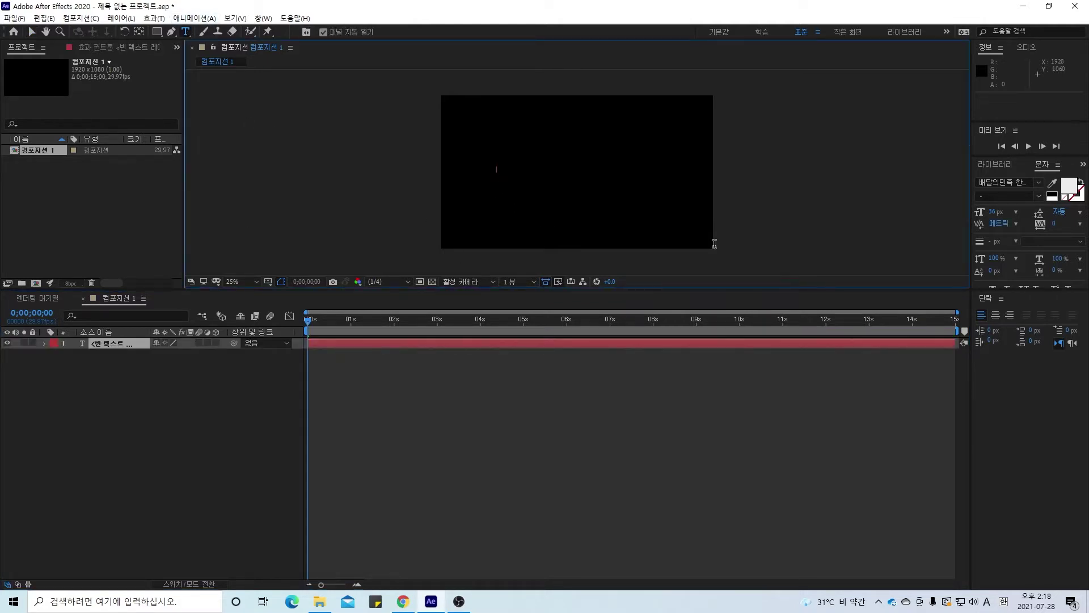
type("wm")
key("BackSpace")
key("BackSpace")
key("Hangul")
type("증강현실시스템과")
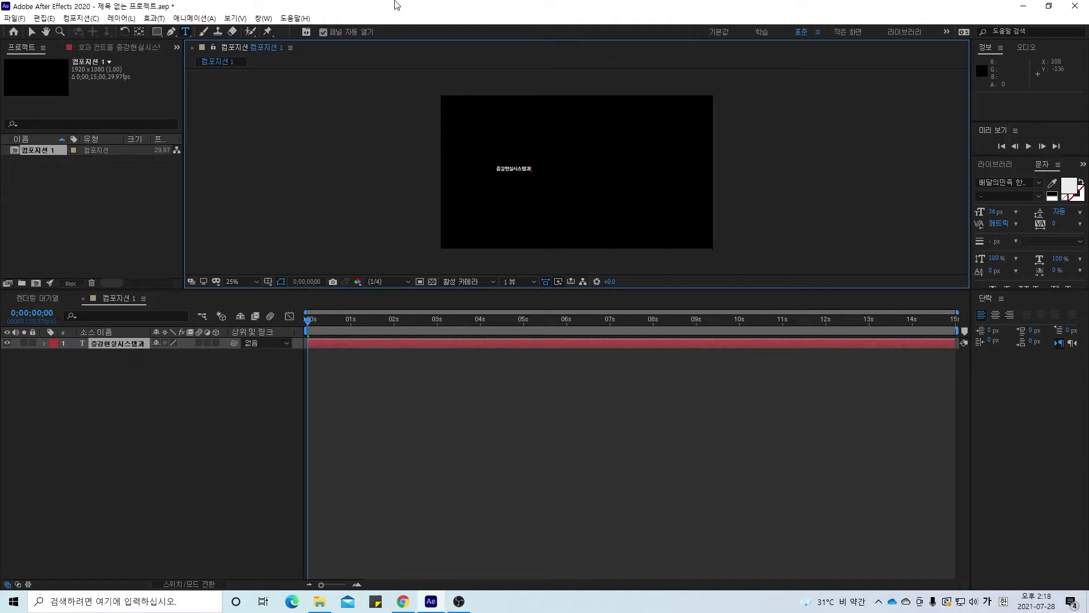
left_click(31, 31)
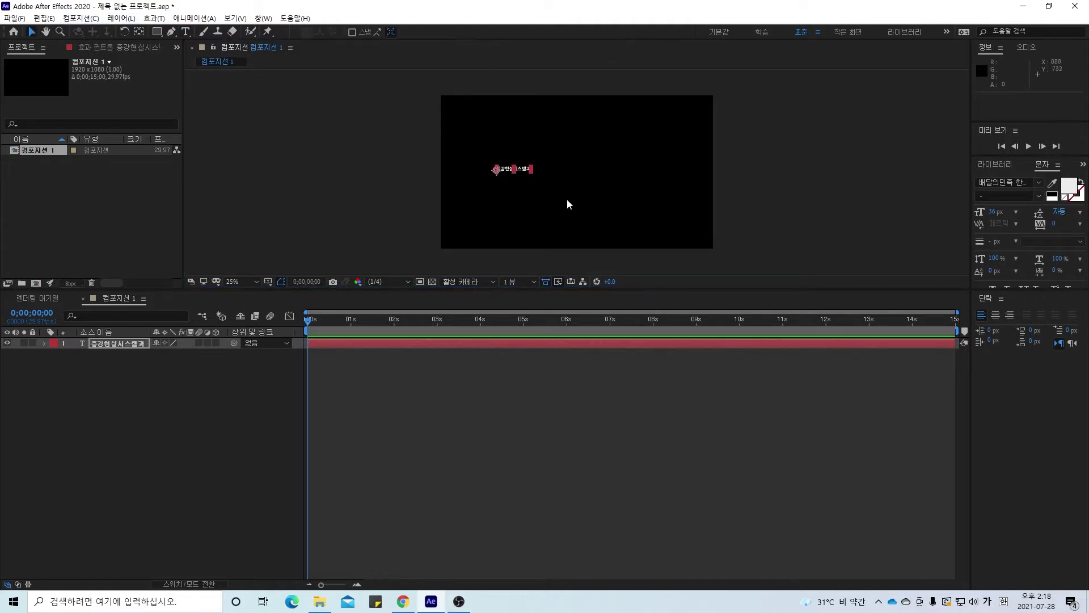
Enlarge the text to about half the frame width and move it near the middle of the frame
left_click_drag(531, 172, 665, 219)
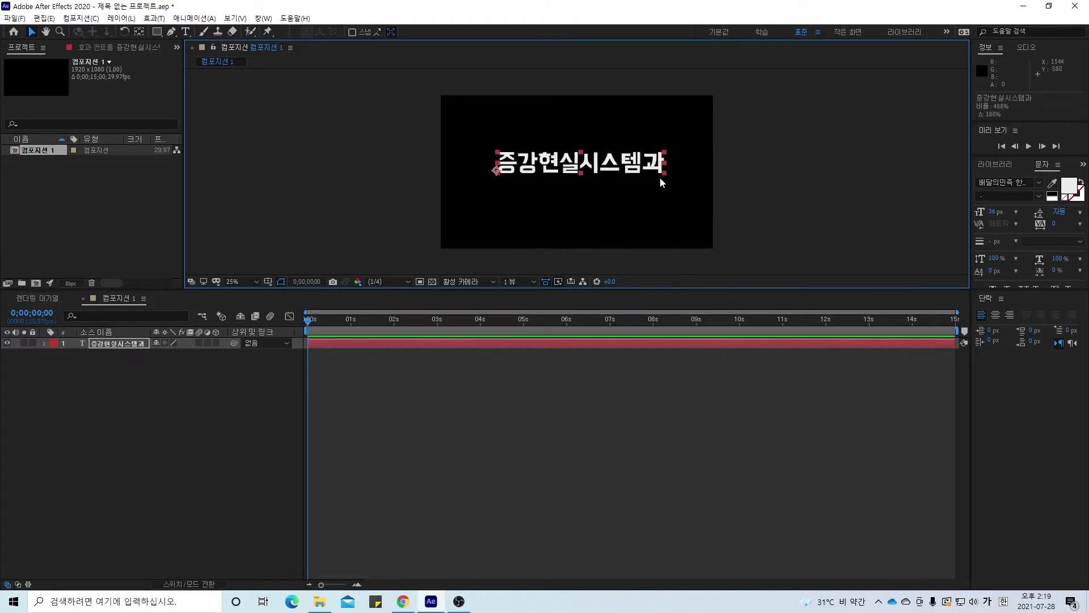
left_click_drag(666, 174, 683, 203)
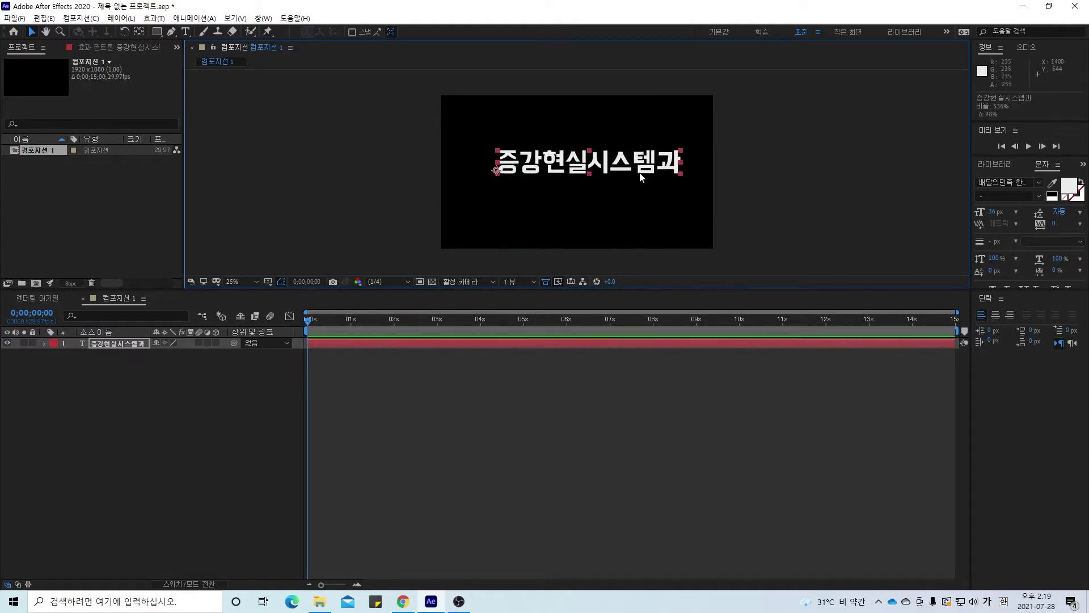
left_click_drag(639, 166, 635, 175)
left_click(606, 369)
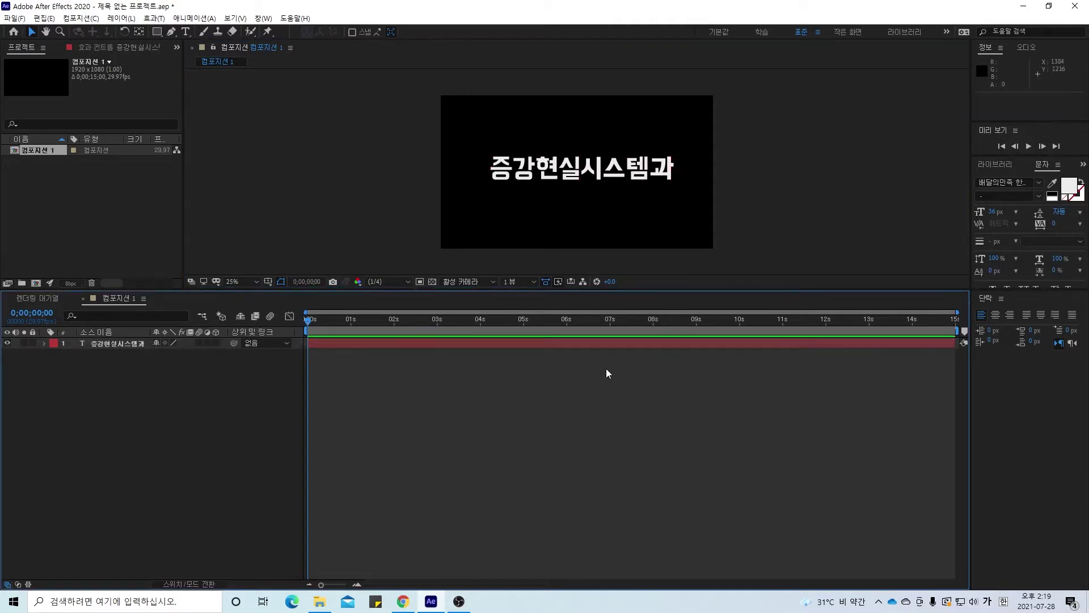
left_click(611, 175)
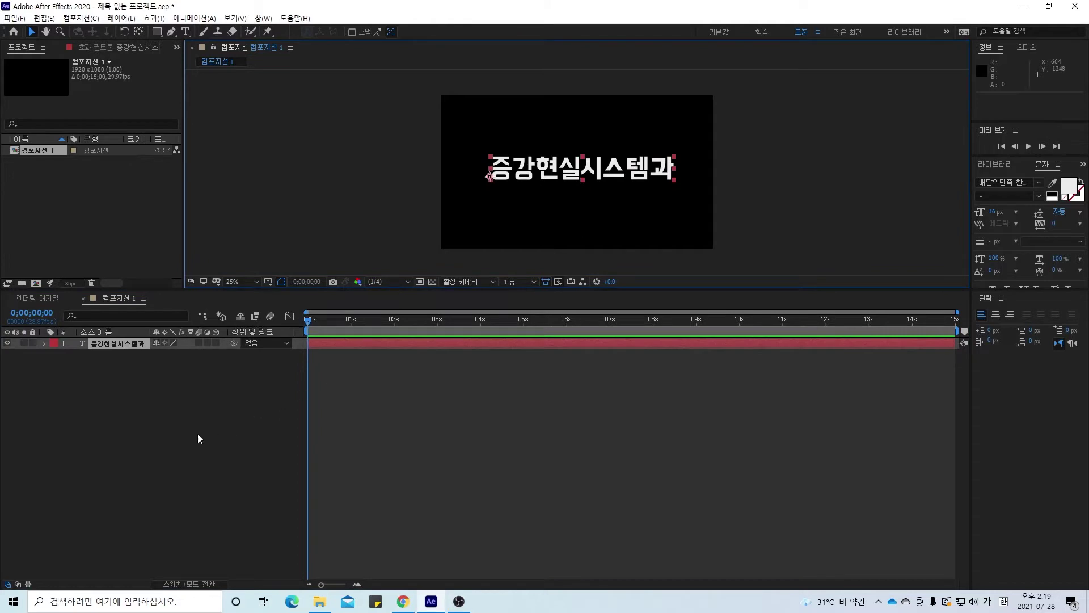
left_click_drag(568, 171, 569, 173)
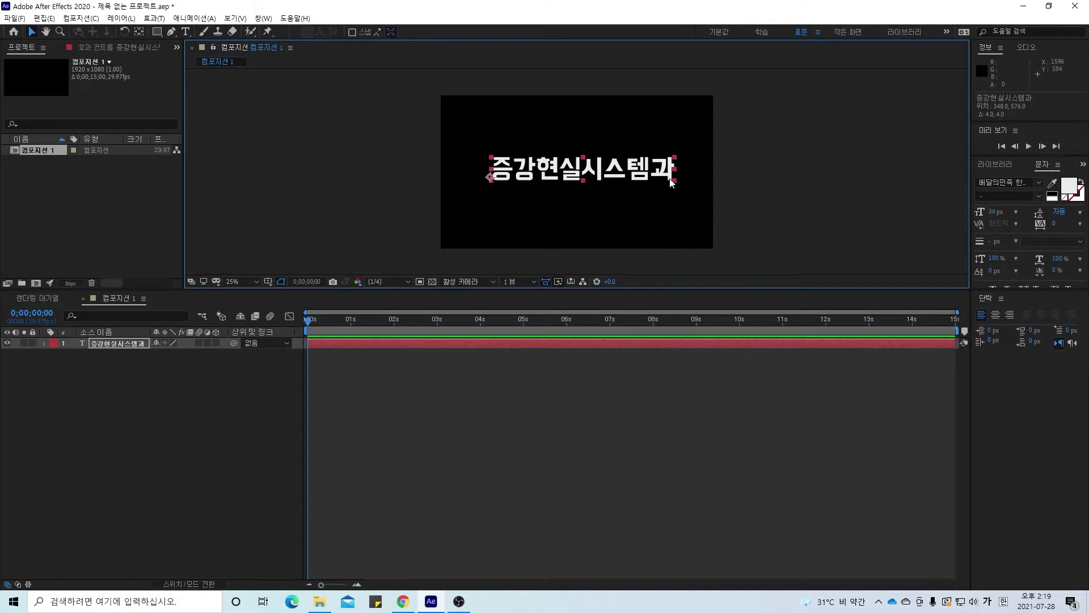
left_click_drag(674, 168, 632, 164)
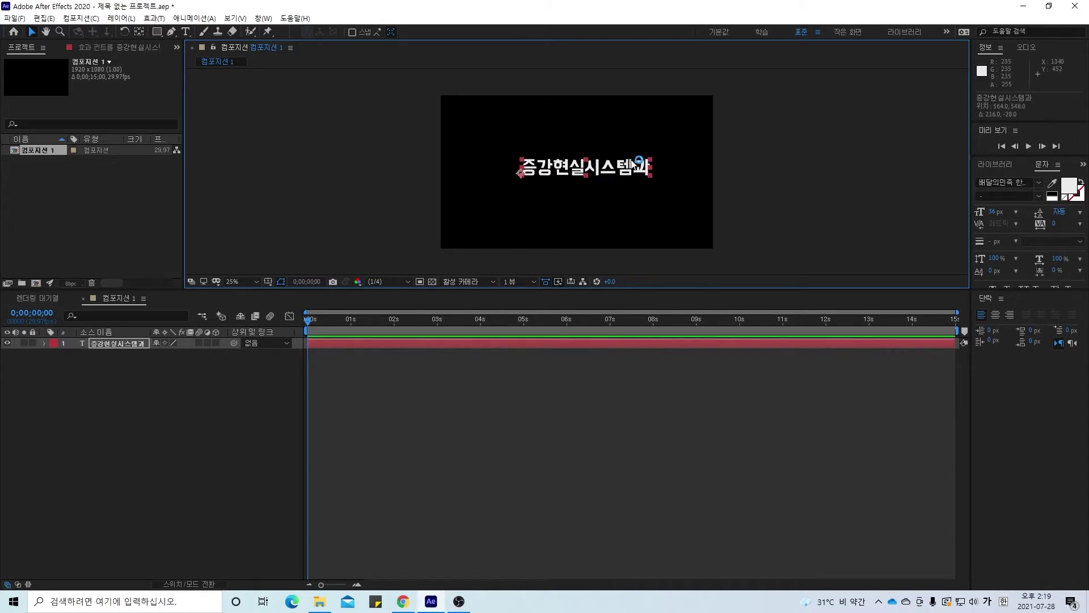
Align the text layer to the composition's horizontal and vertical center
left_click(1003, 391)
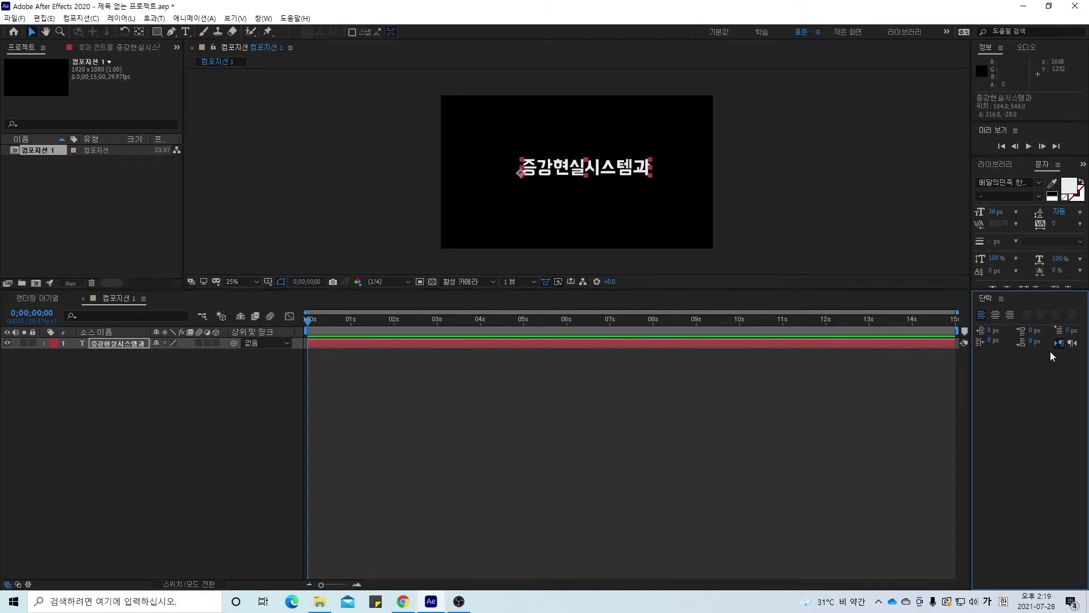
left_click(264, 19)
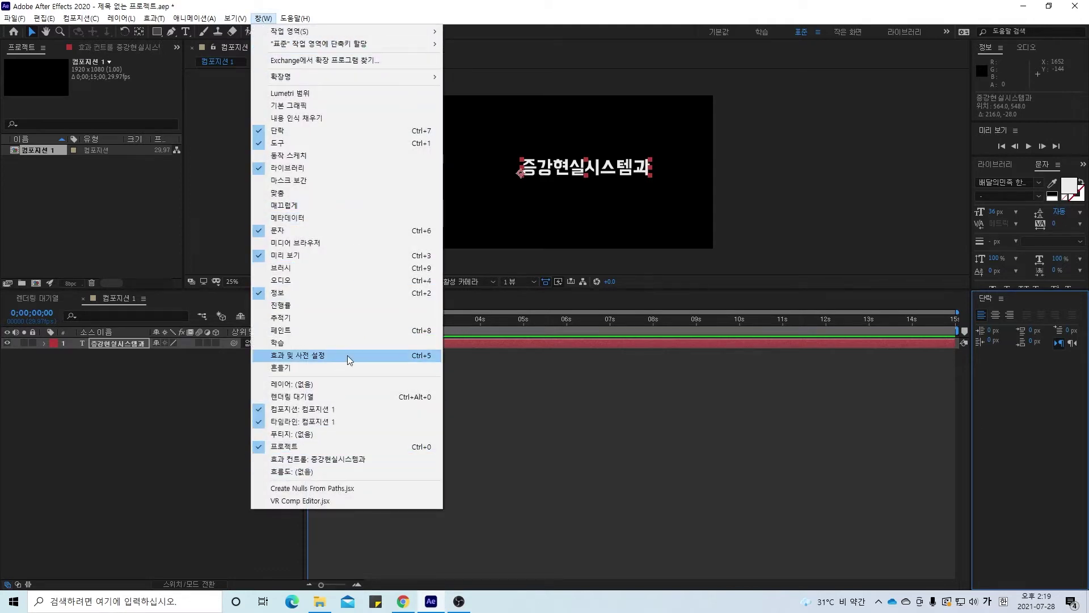
left_click(335, 193)
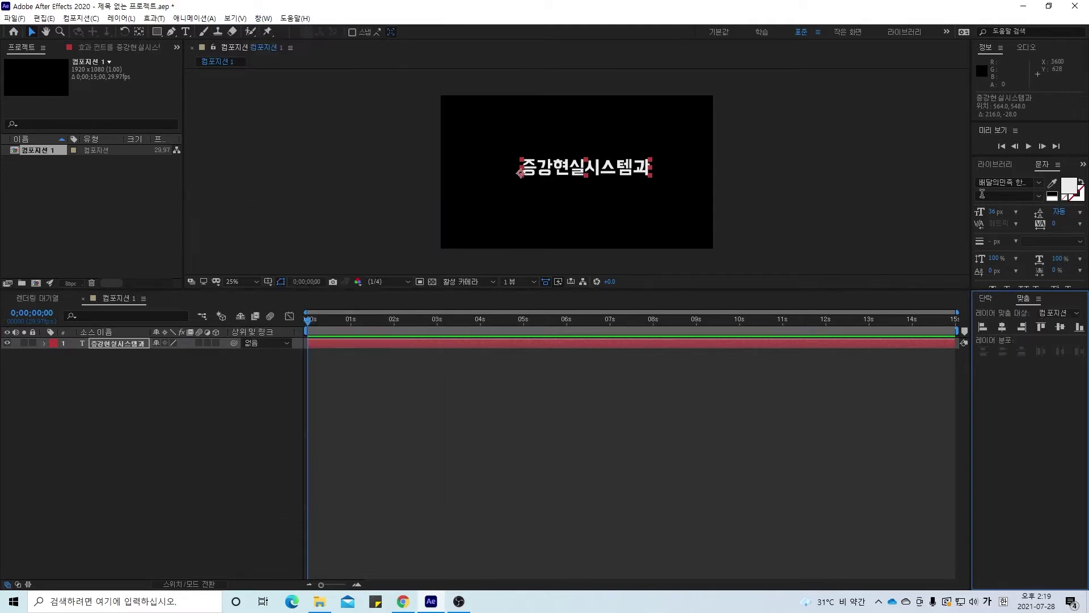
left_click(1002, 327)
left_click(1060, 327)
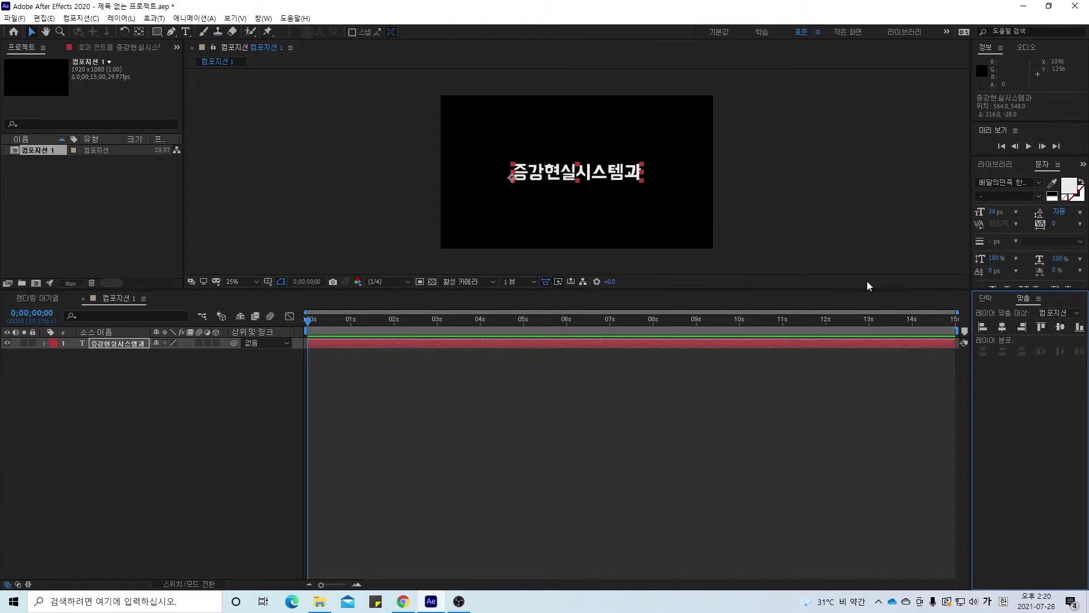
left_click(568, 396)
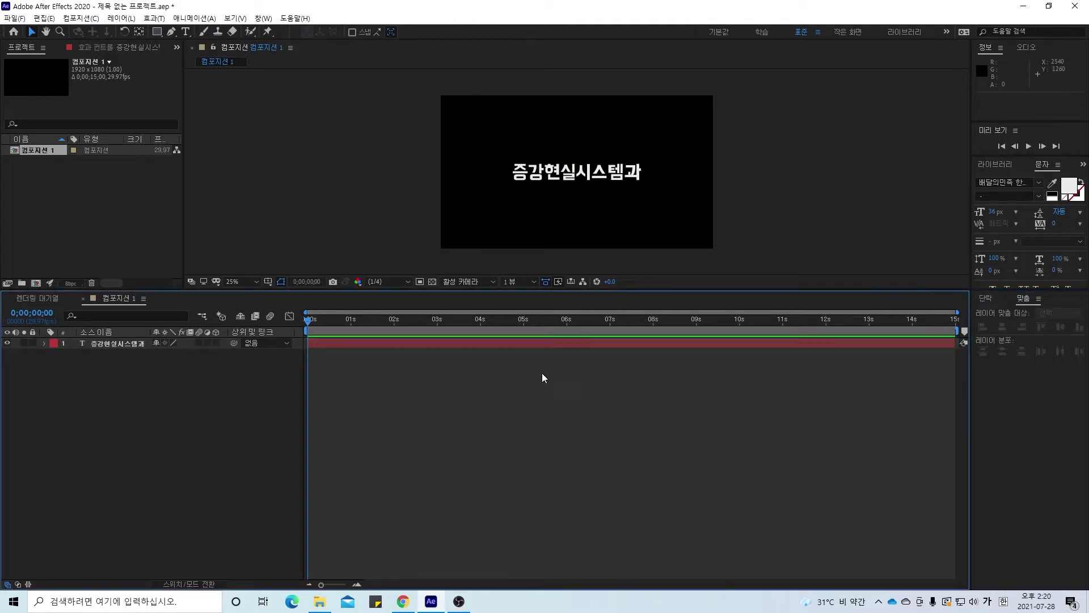
Delete every character of the text after the first, leaving only "증"
left_click(550, 180)
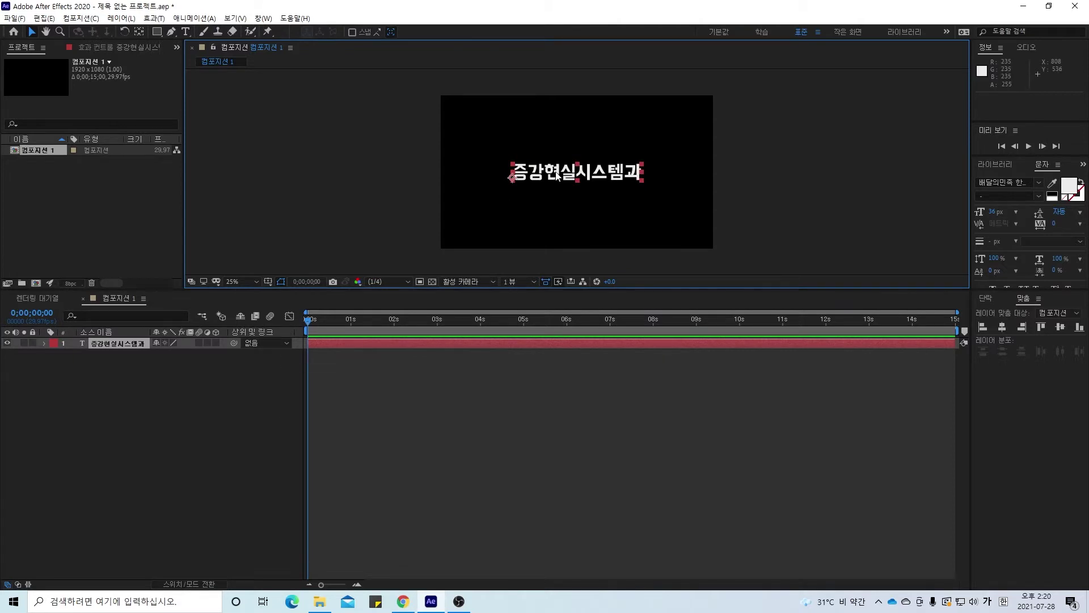
double_click(533, 168)
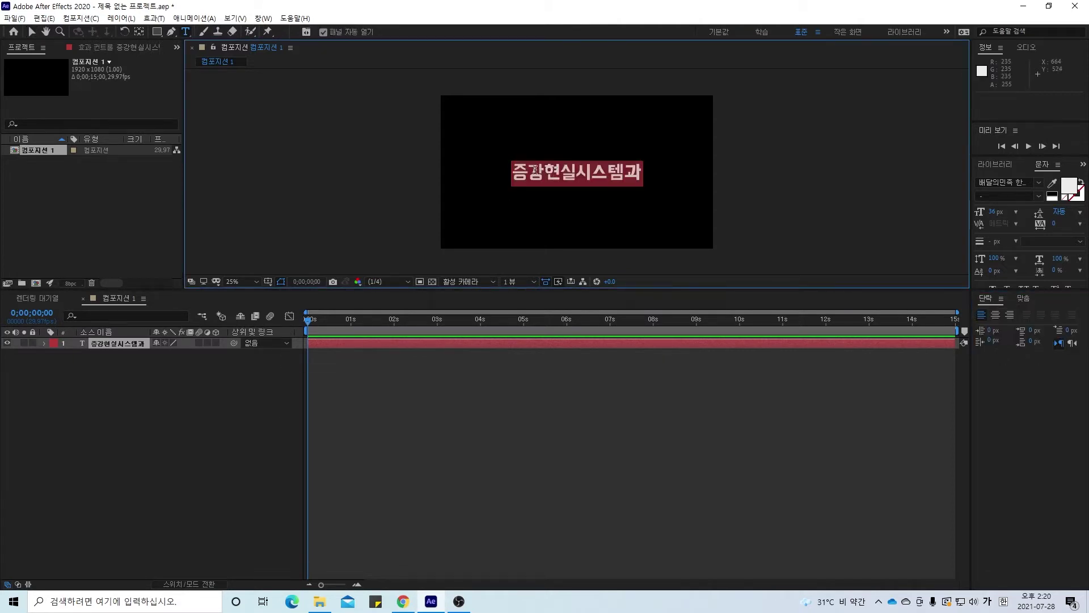
left_click(526, 170)
left_click_drag(527, 170, 676, 193)
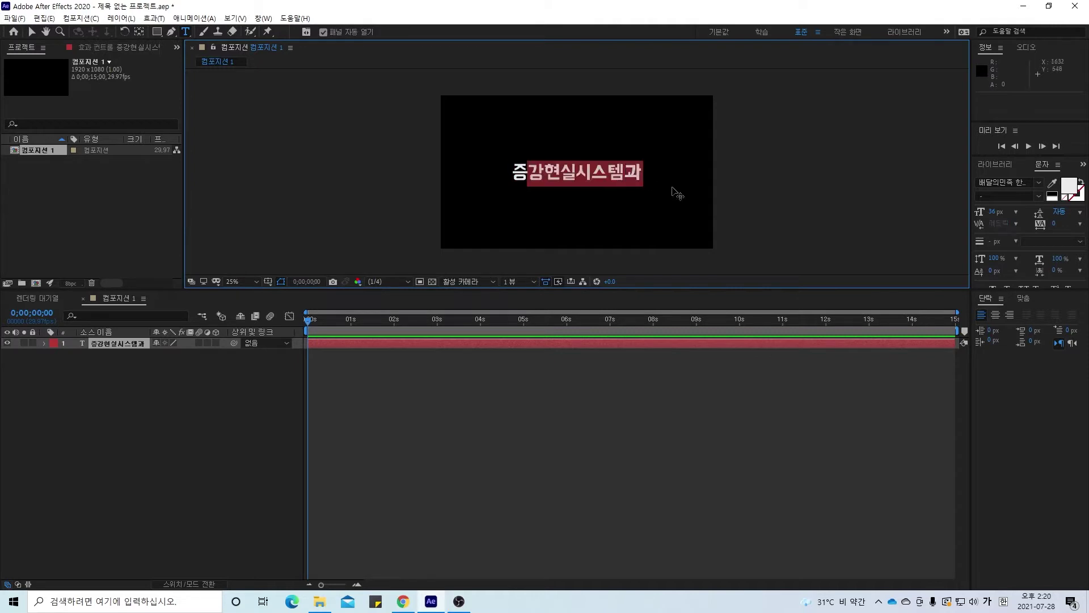
key("BackSpace")
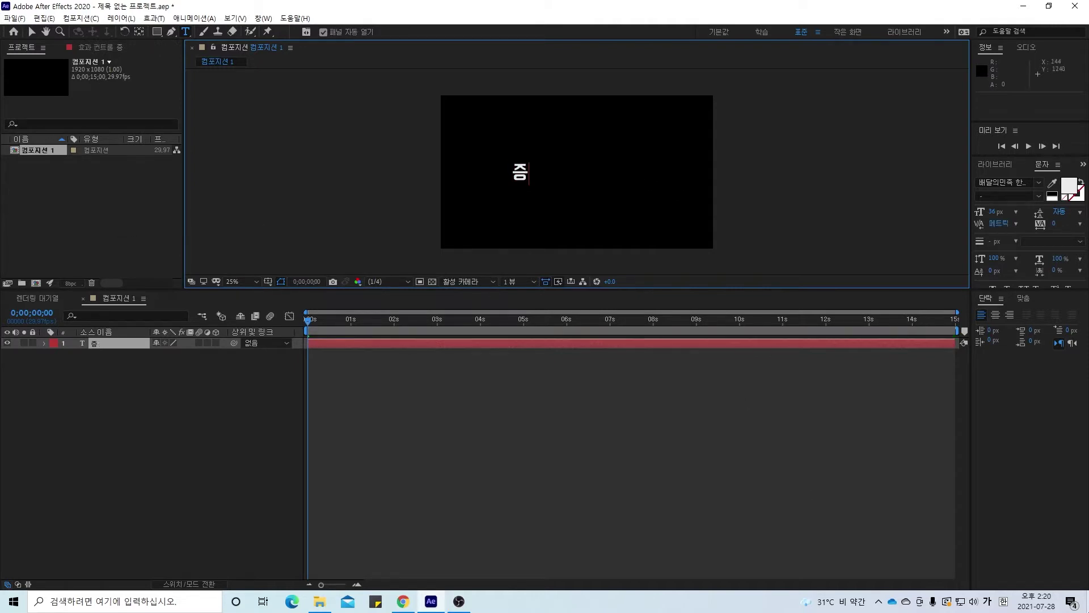
left_click(366, 379)
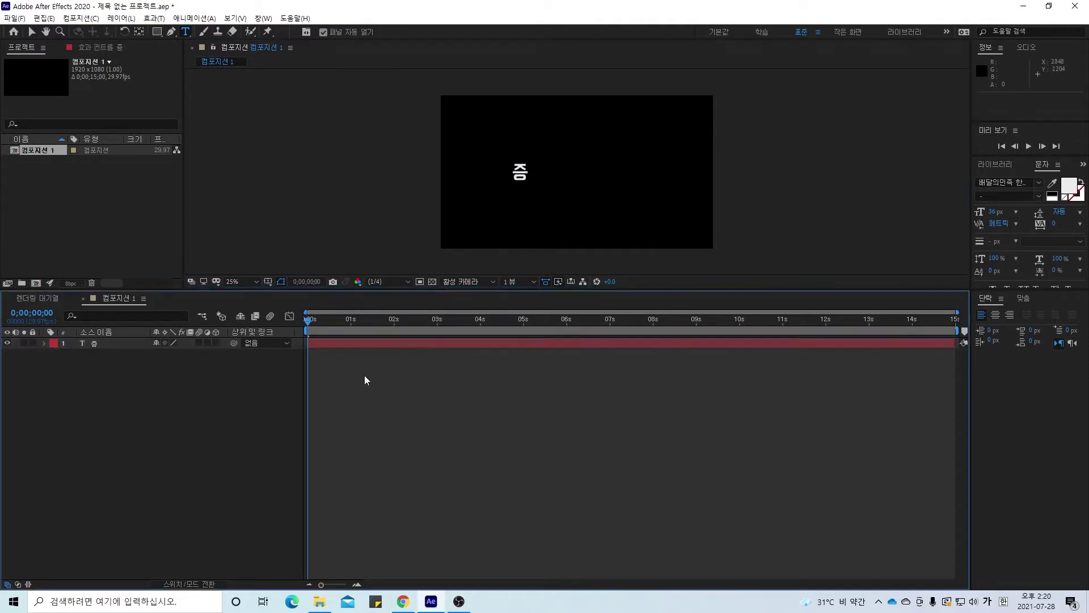
Add a Position animator to the "증" text layer
left_click(121, 342)
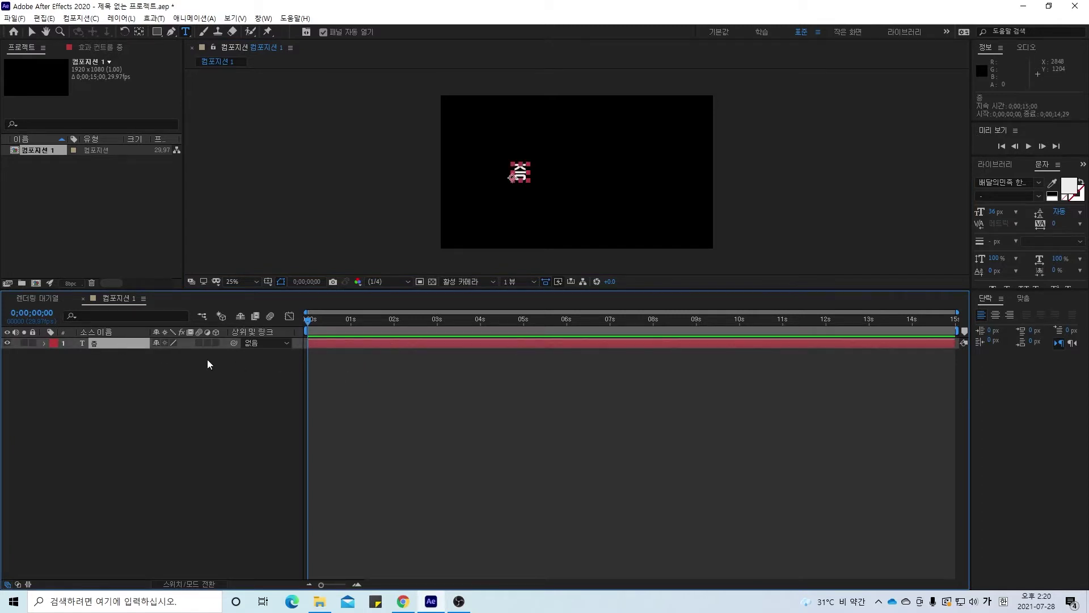
left_click(45, 343)
left_click(44, 343)
left_click(44, 343)
left_click(222, 354)
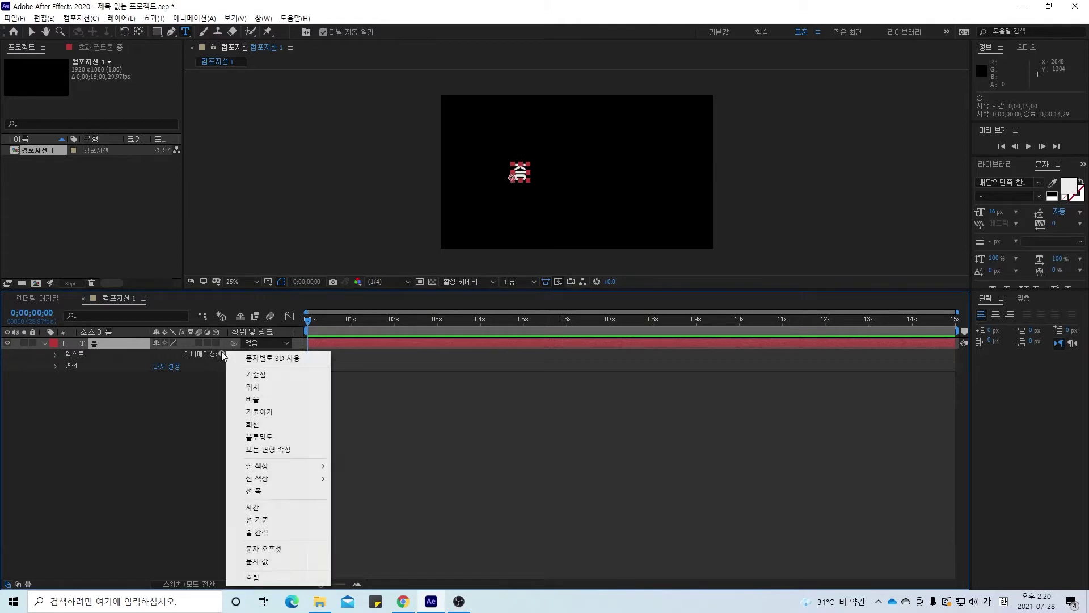
left_click(277, 387)
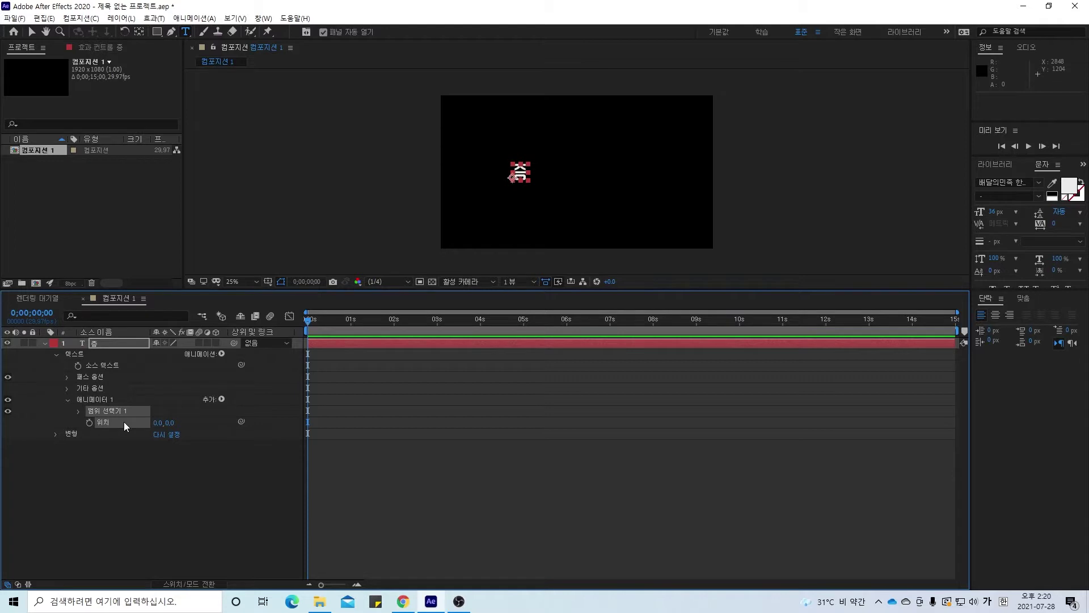
Keyframe the animator's position at 0;00;00;00 and 0;00;00;16, and return to the first frame
left_click(89, 422)
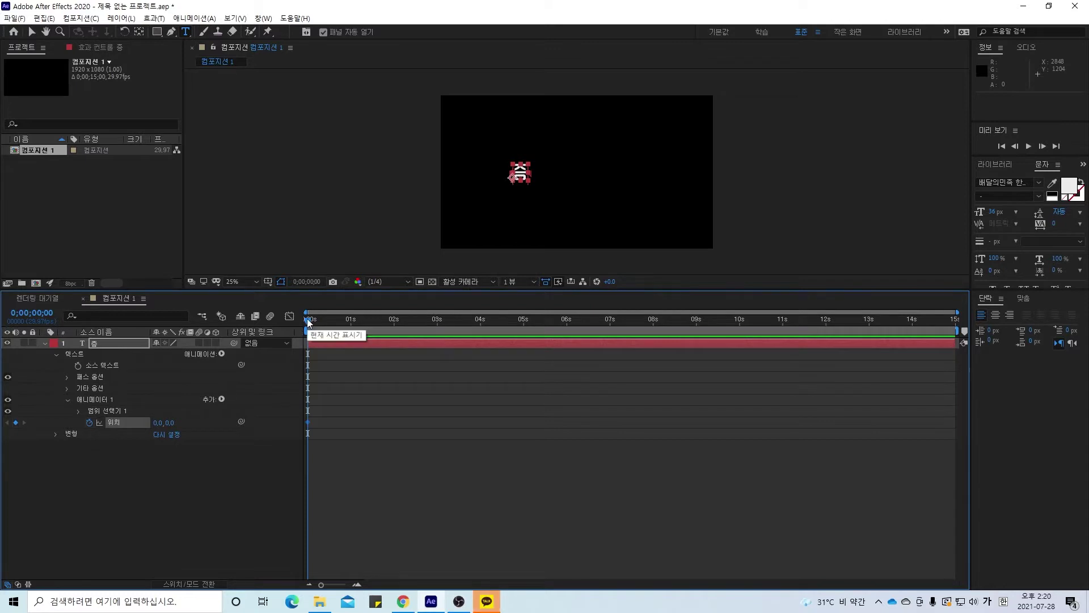
left_click_drag(307, 318, 331, 321)
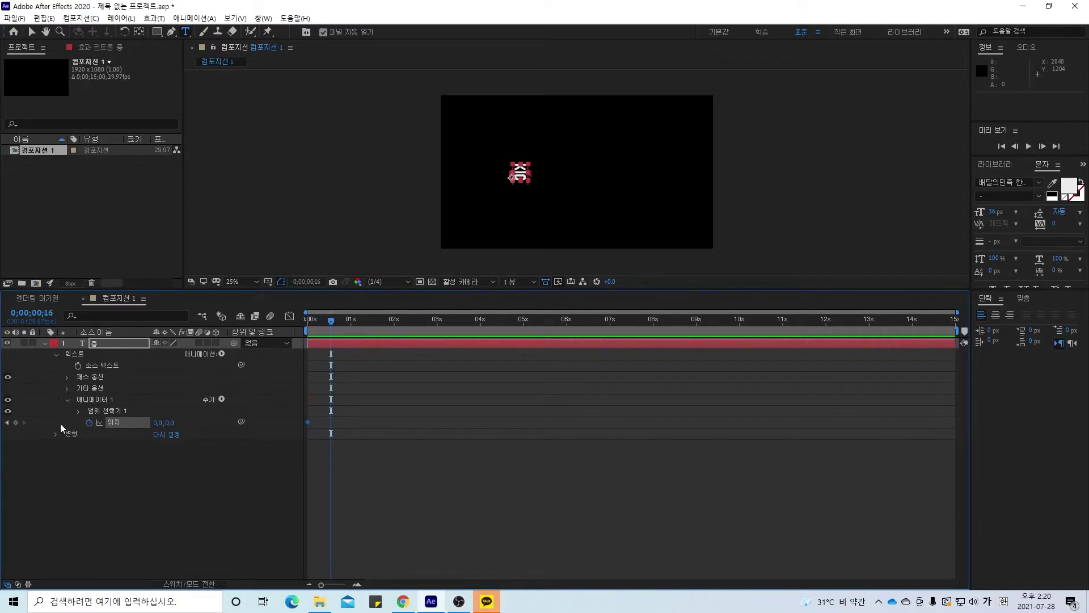
left_click(16, 423)
left_click_drag(331, 321, 301, 330)
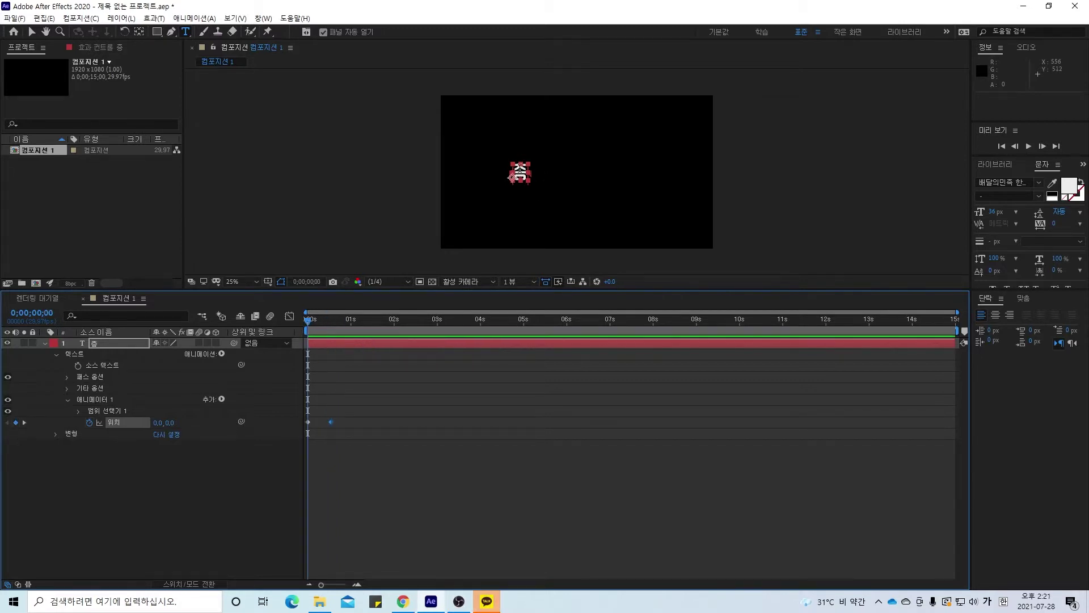
Shift the character left at the first keyframe, to an animator position of about -36.2, 0
left_click(31, 32)
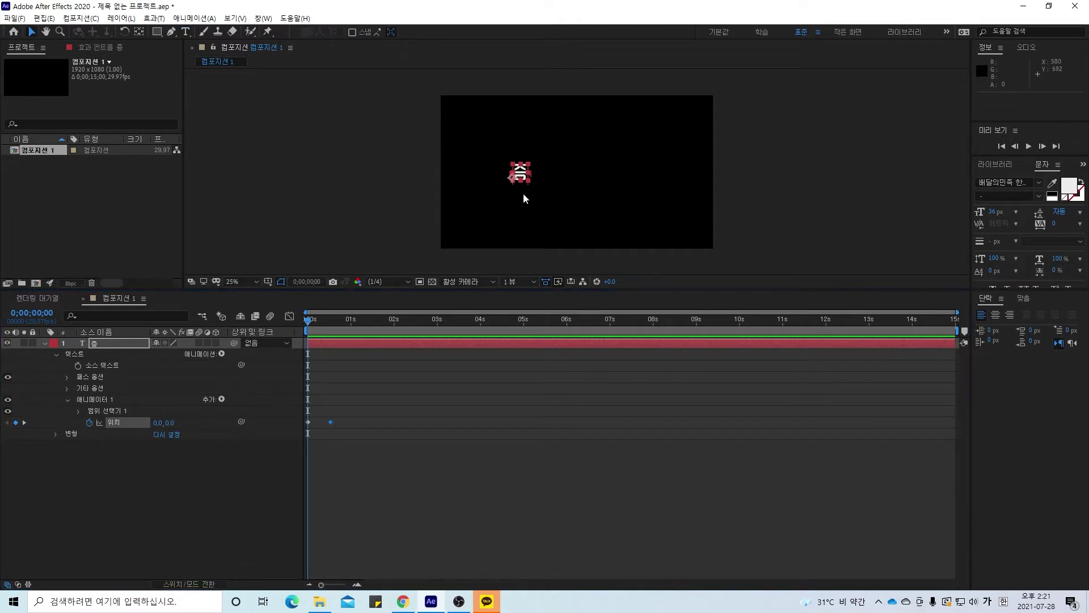
left_click_drag(525, 181, 507, 183)
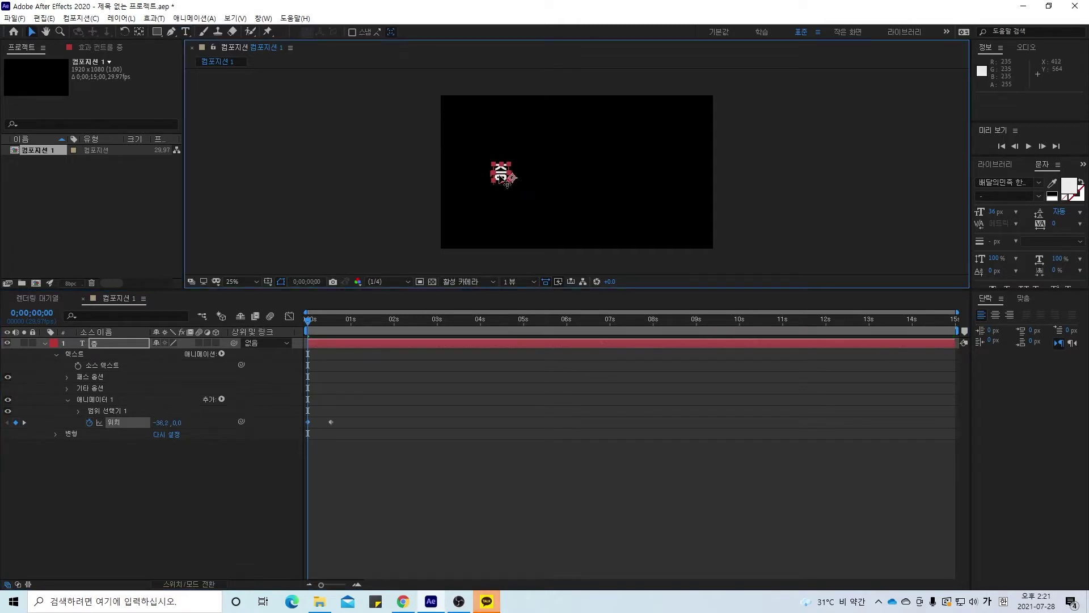
left_click(277, 366)
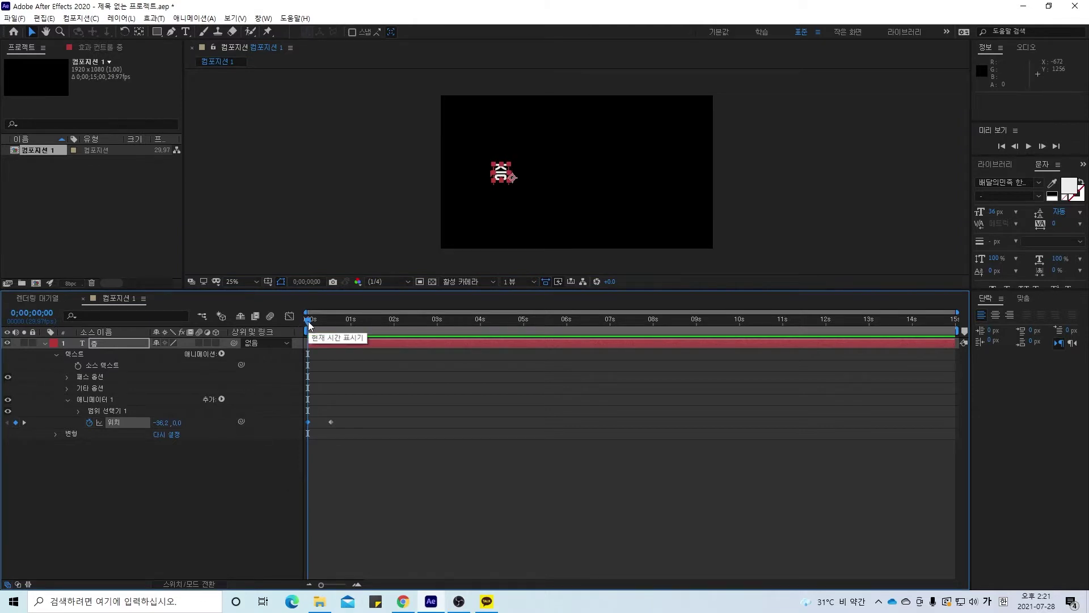
Preview the character's position animation, then examine its start position up close
key("space")
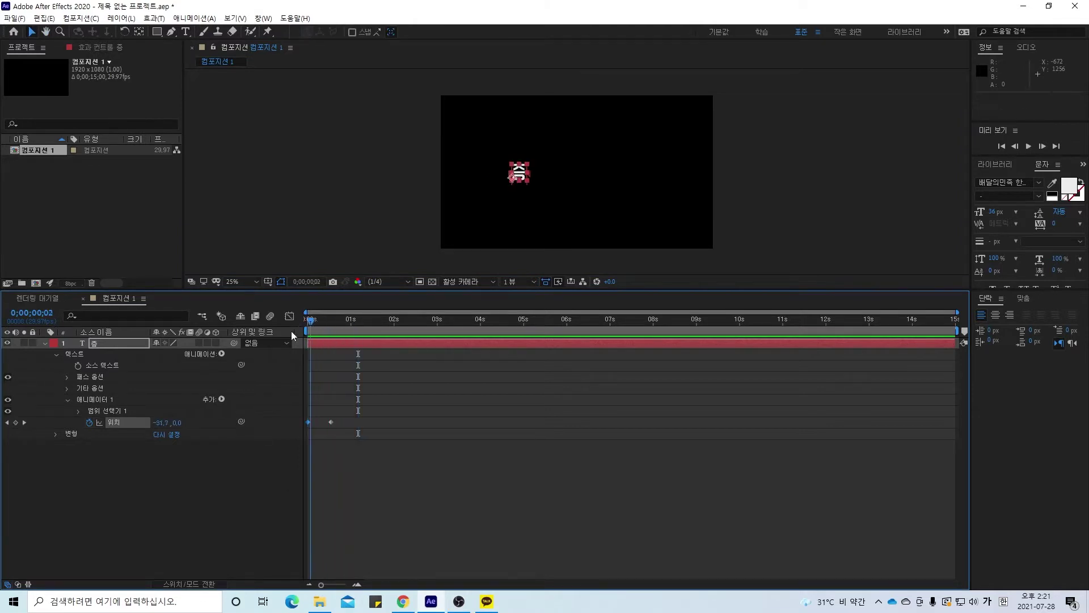
key("space")
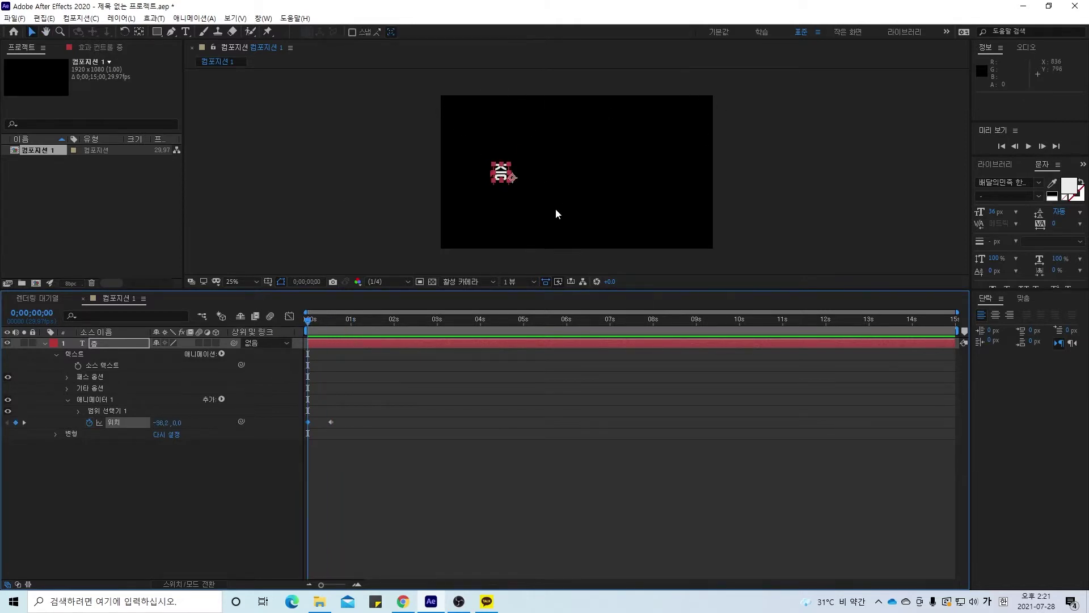
key("period")
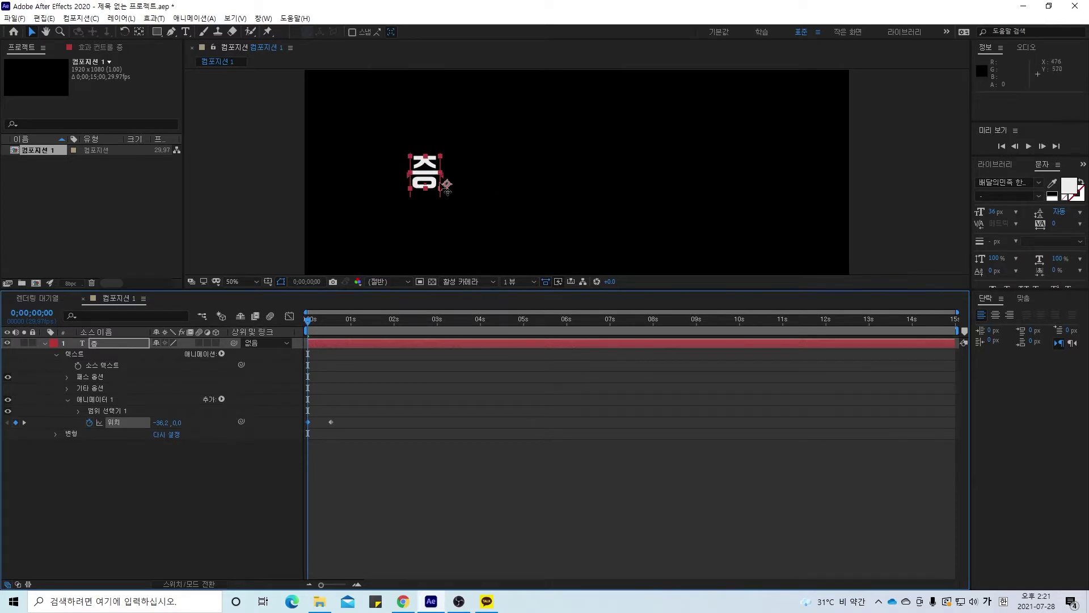
Play back the "증" position animation and return to 0;00;00;00
left_click(248, 181)
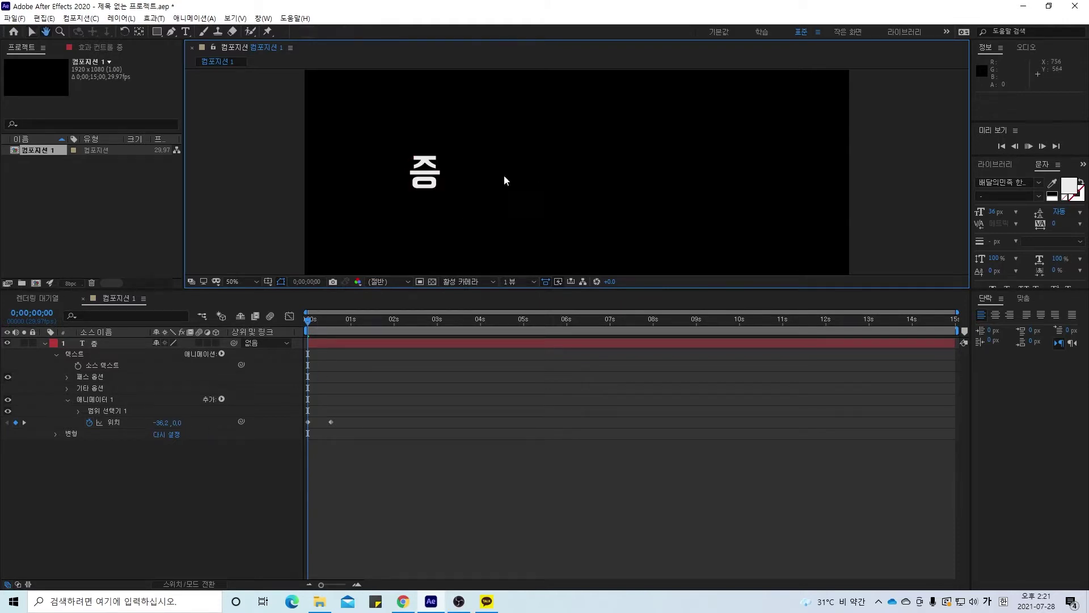
key("space")
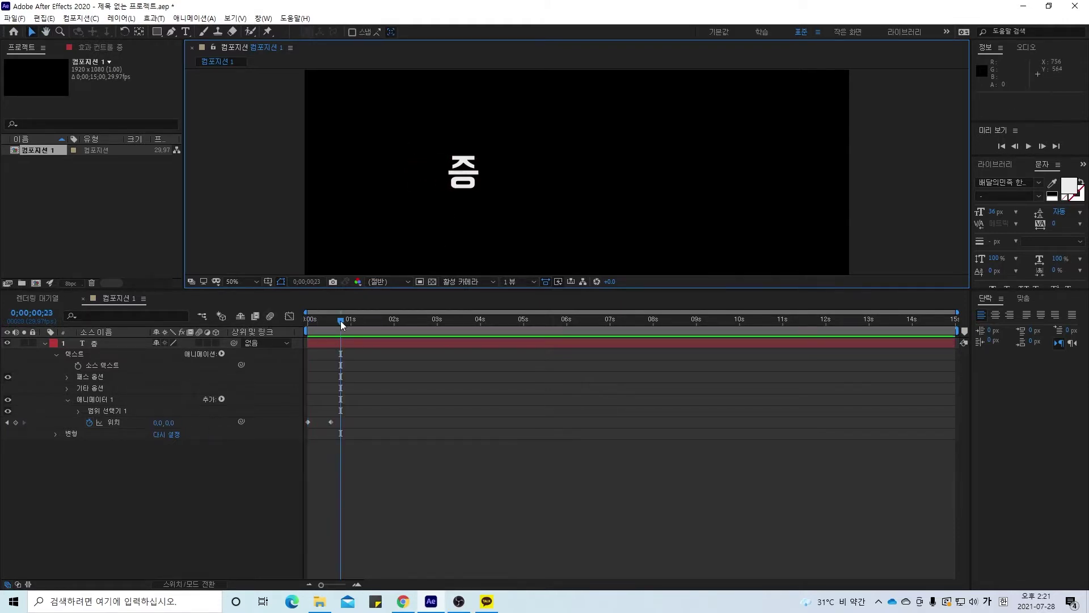
left_click(284, 325)
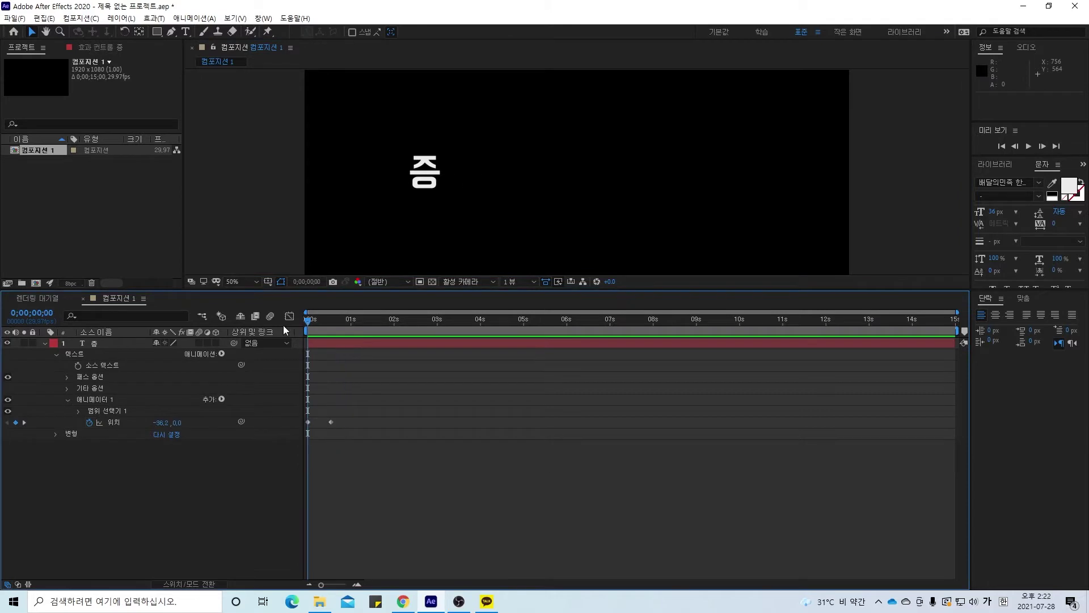
Draw a rectangular mask on the "증" layer around the character's end position, just right of its start position
left_click(124, 345)
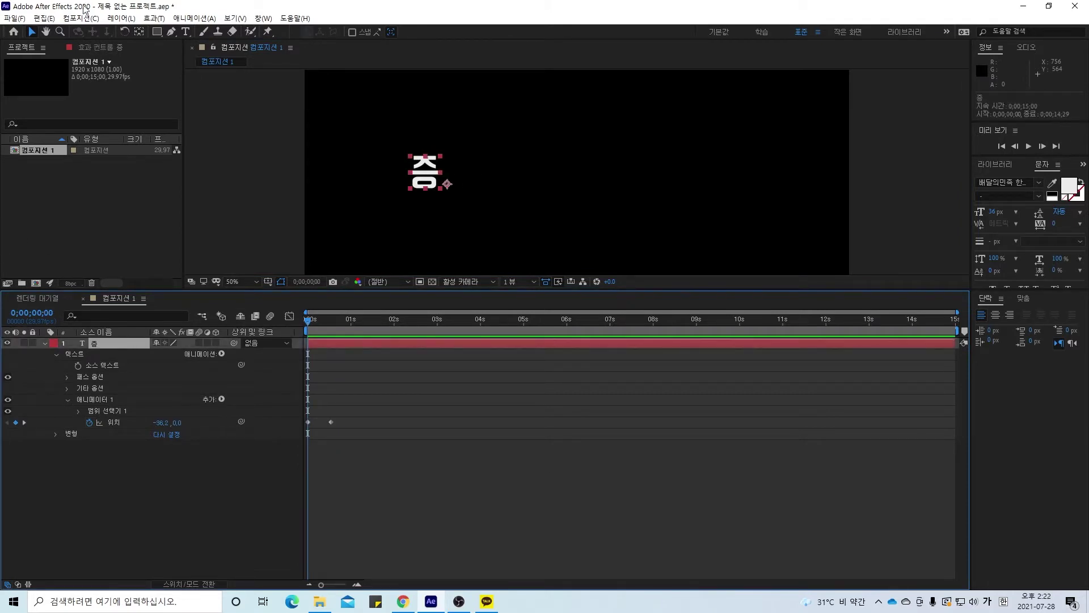
left_click(157, 33)
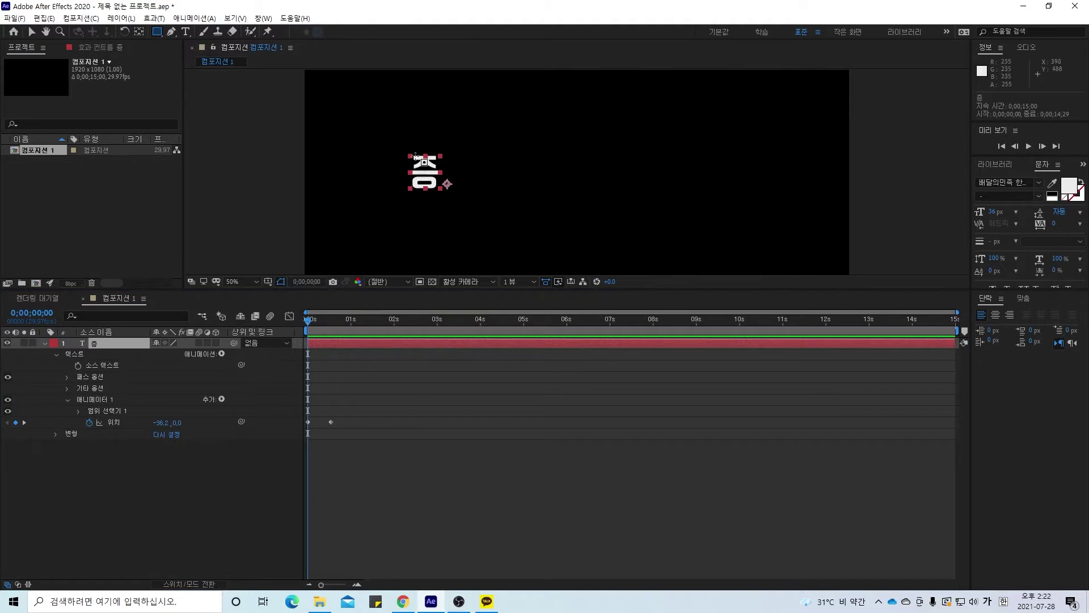
left_click_drag(444, 150, 478, 195)
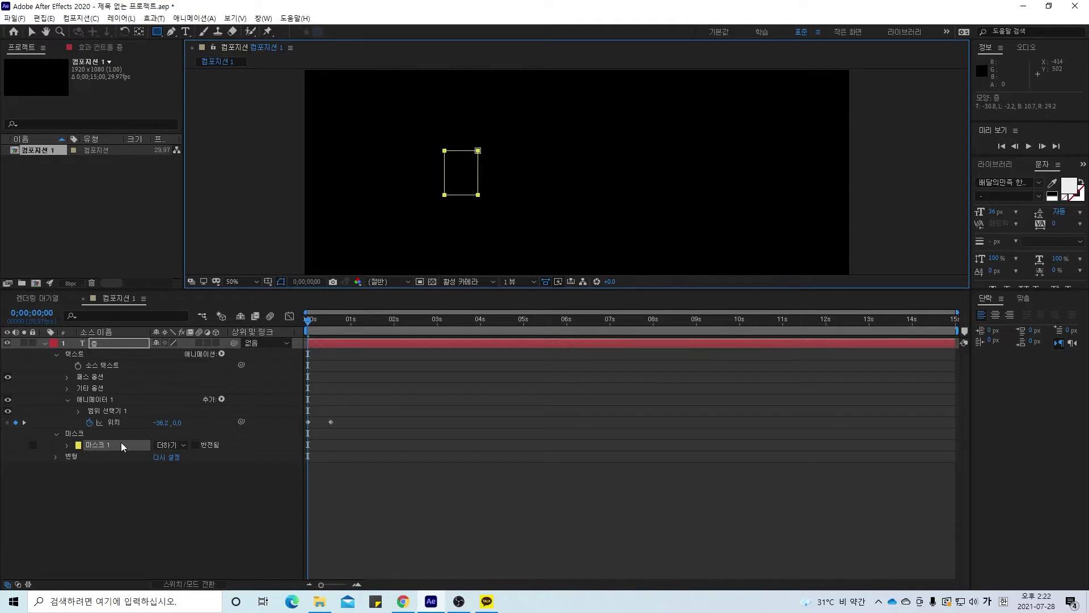
Preview the masked reveal of "증" twice and return to the first frame
left_click(307, 315)
key("space")
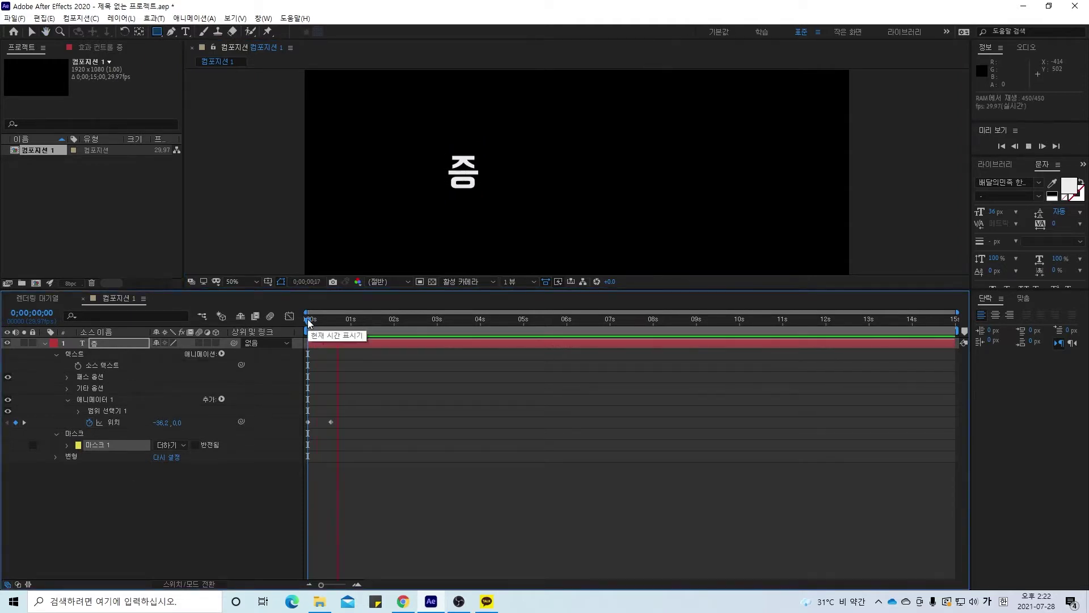
key("space")
left_click(307, 318)
key("space")
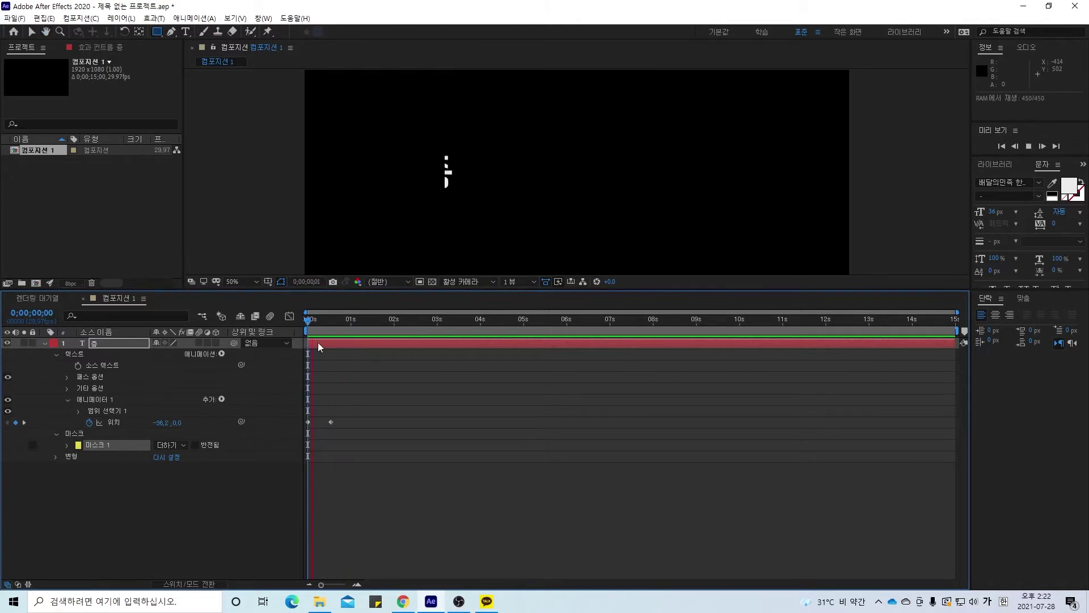
key("space")
left_click_drag(342, 319, 268, 341)
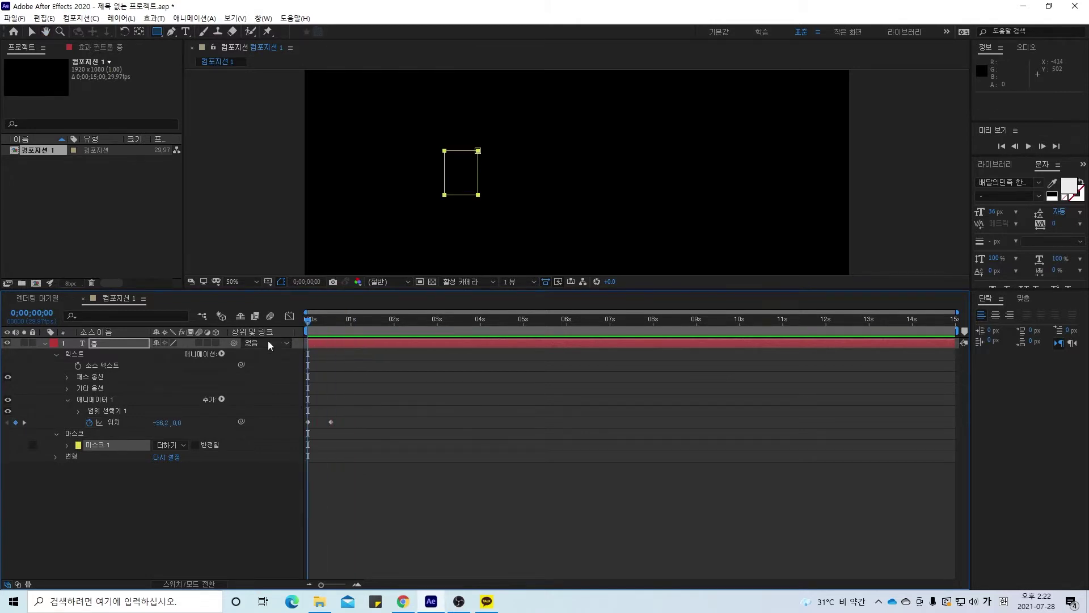
Collapse the "증" layer's properties and duplicate the layer with its mask and animator
left_click(44, 343)
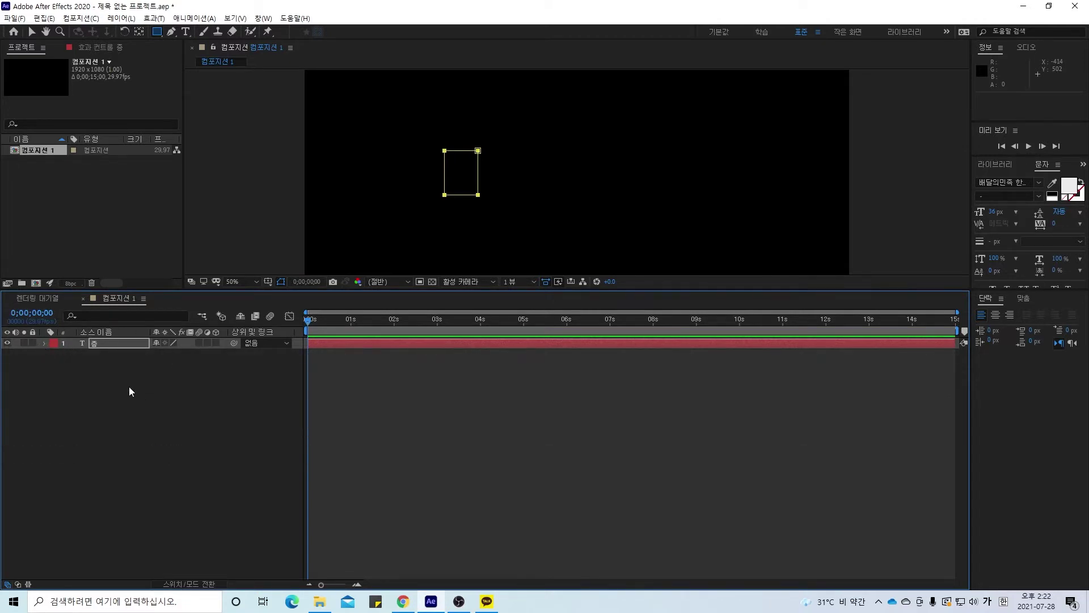
left_click(175, 376)
left_click(118, 344)
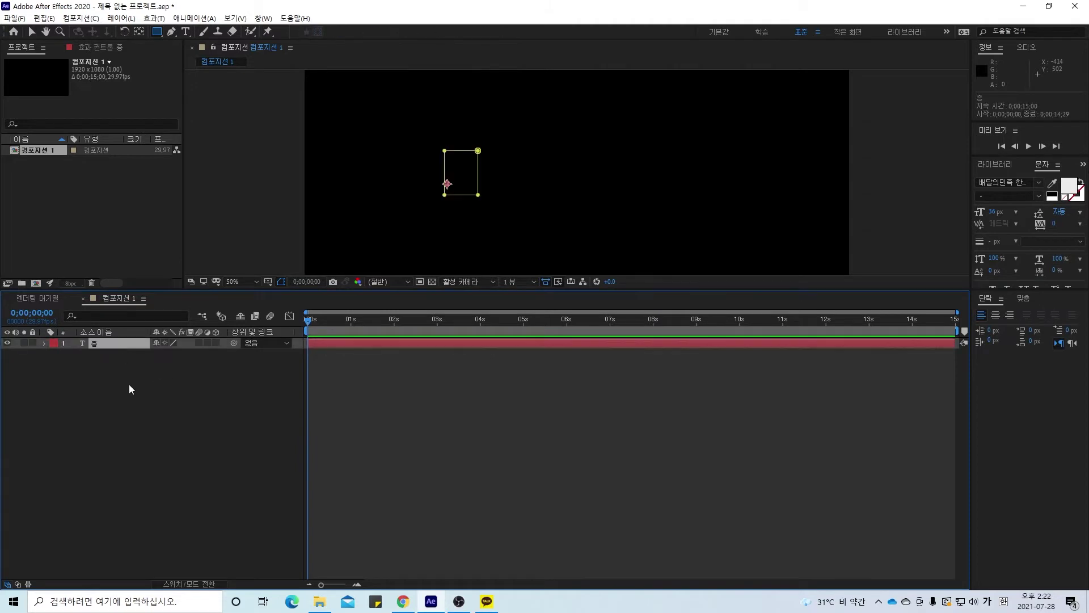
left_click(129, 389)
left_click(93, 345)
key("ctrl+d")
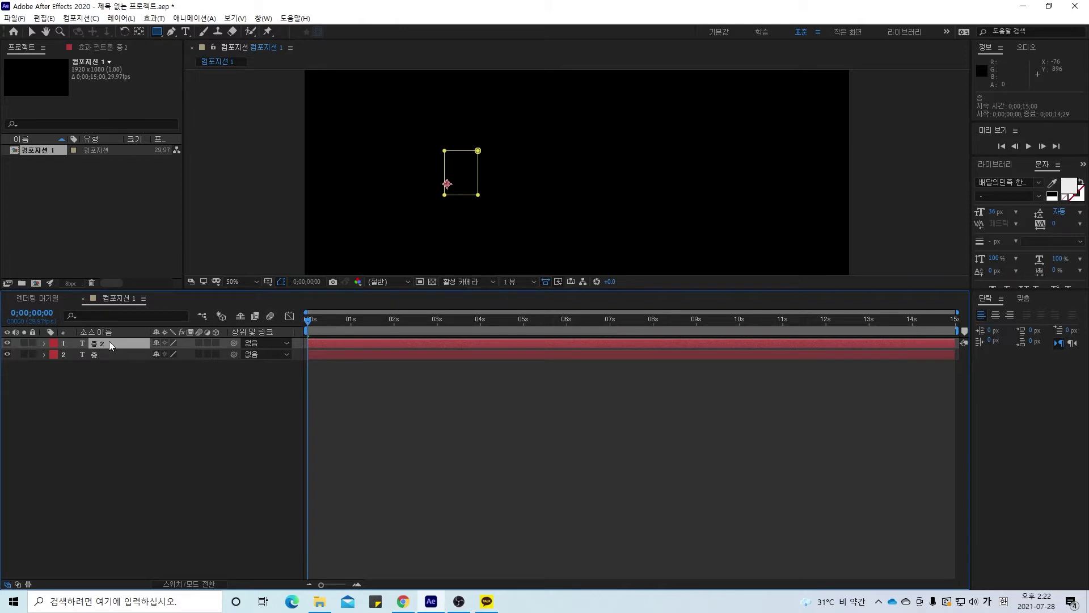
key("ctrl+t")
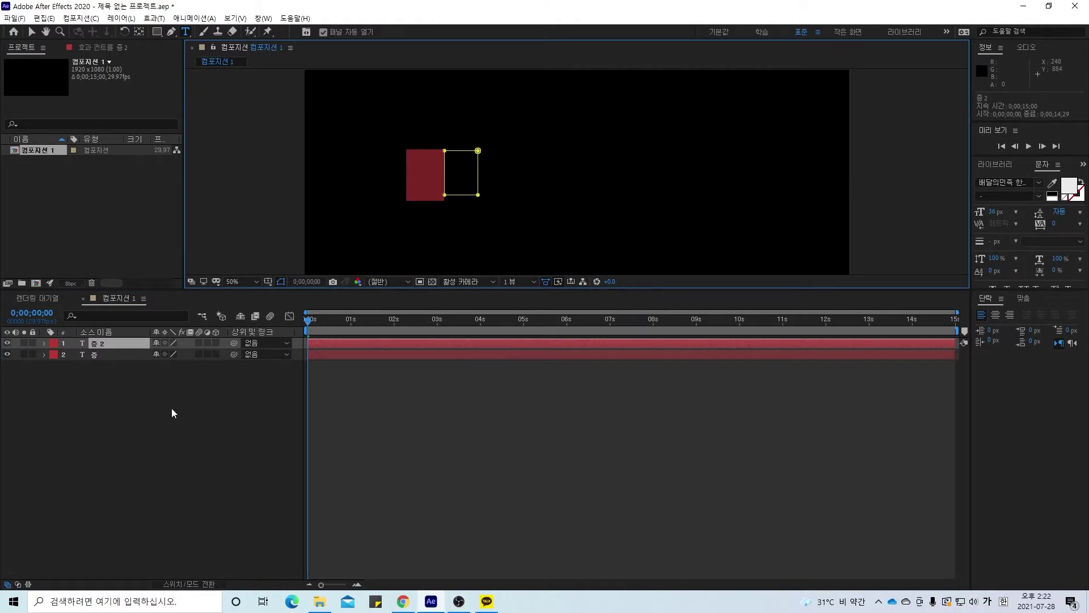
left_click(73, 363)
left_click(107, 342)
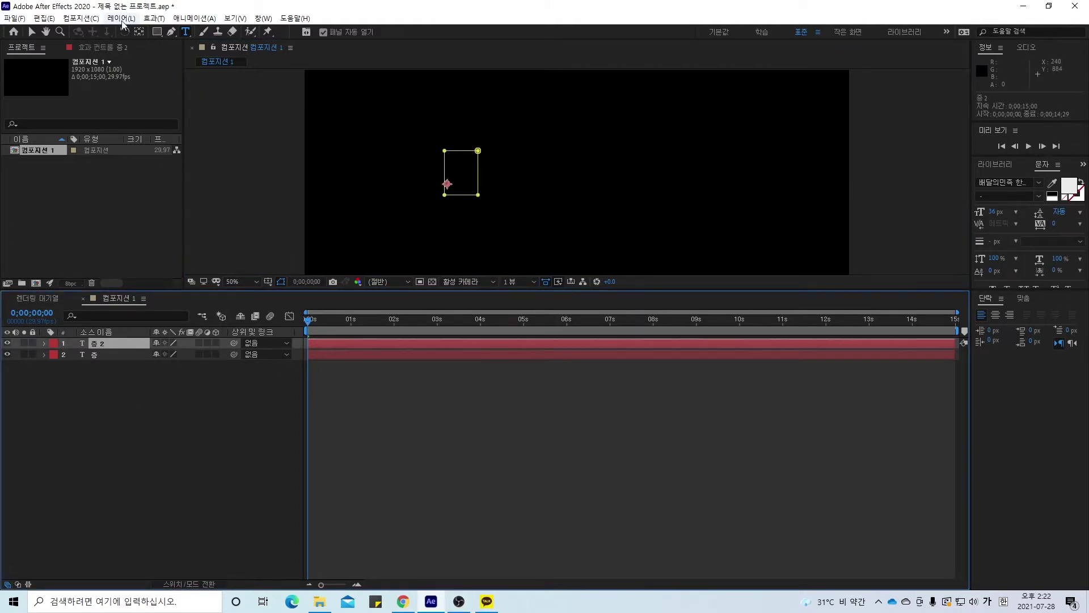
left_click(32, 32)
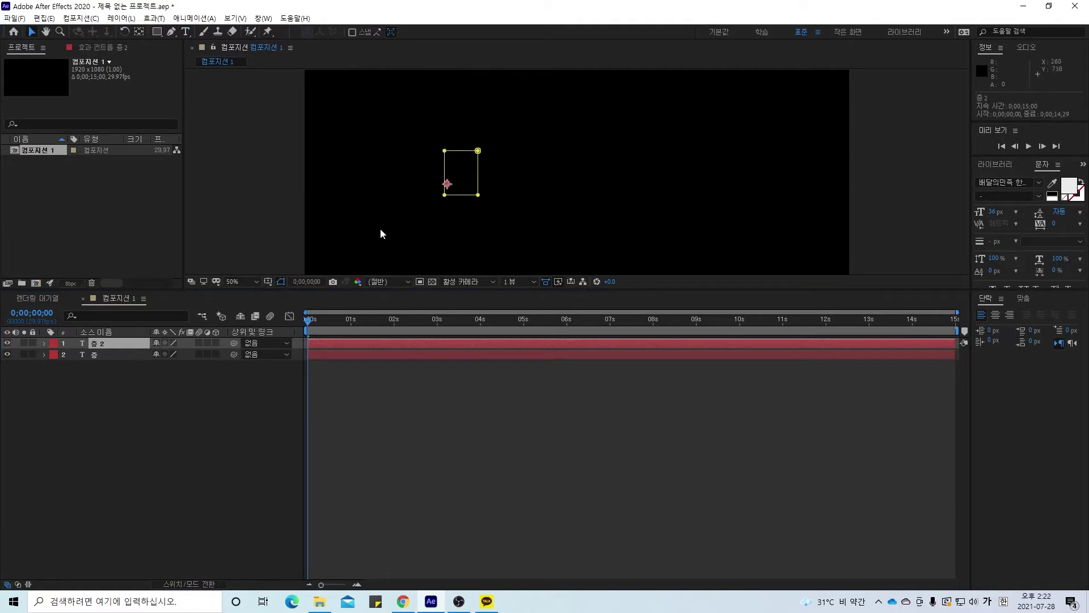
Move the duplicate layer right to about 602.2, 581.7 and check the spacing of both characters at 0;00;01;02
key("shift+Right")
key("shift+Right")
key("shift+Right")
key("shift+Right")
key("shift+Right")
key("shift+Right")
key("shift+Right")
key("shift+Right")
key("shift+Right")
key("shift+Right")
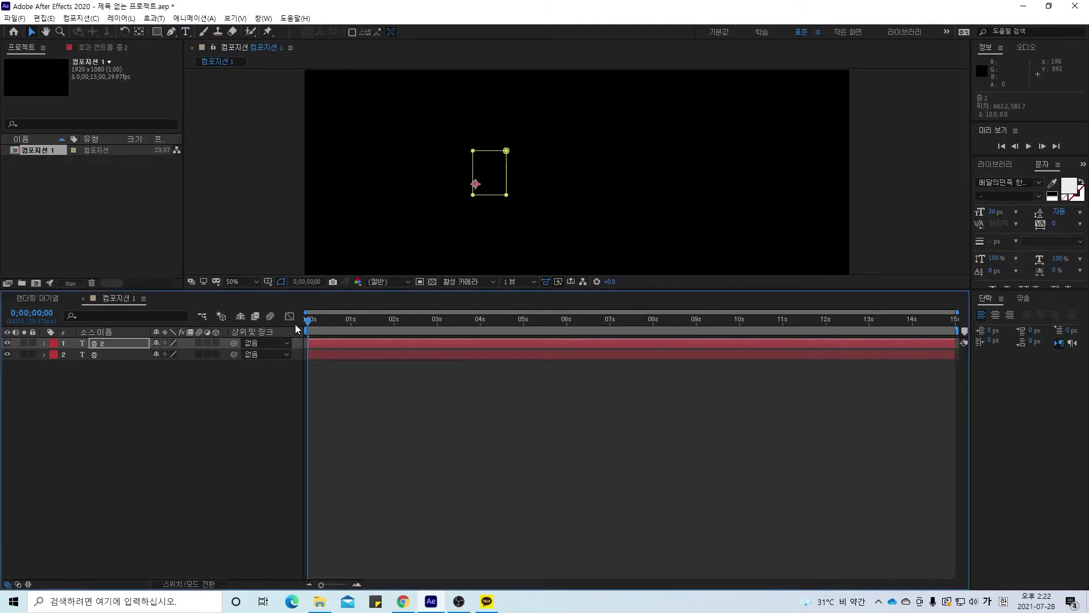
left_click_drag(307, 320, 353, 335)
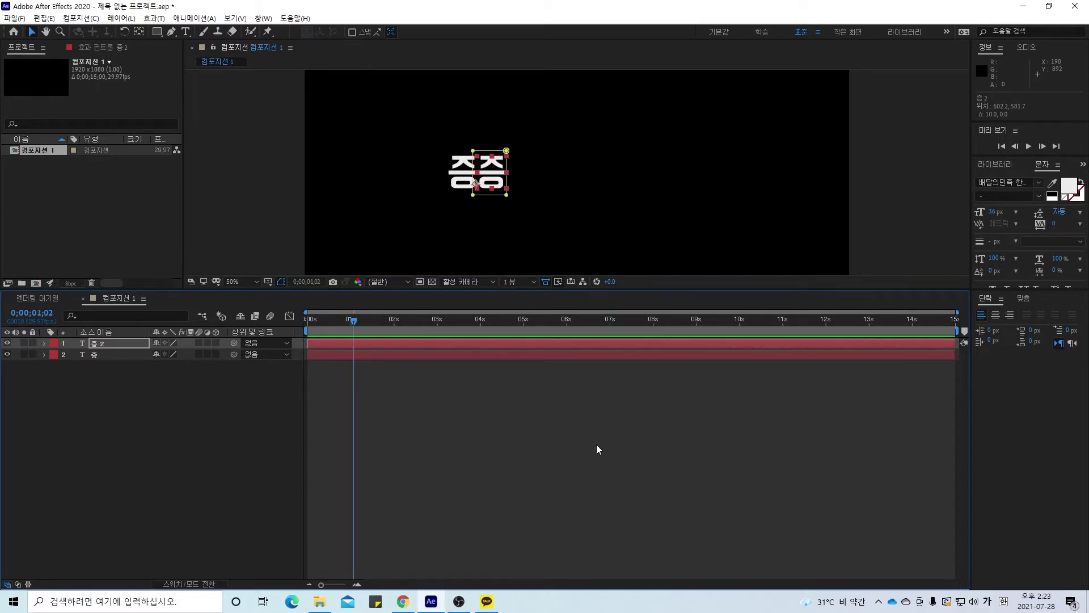
left_click(582, 458)
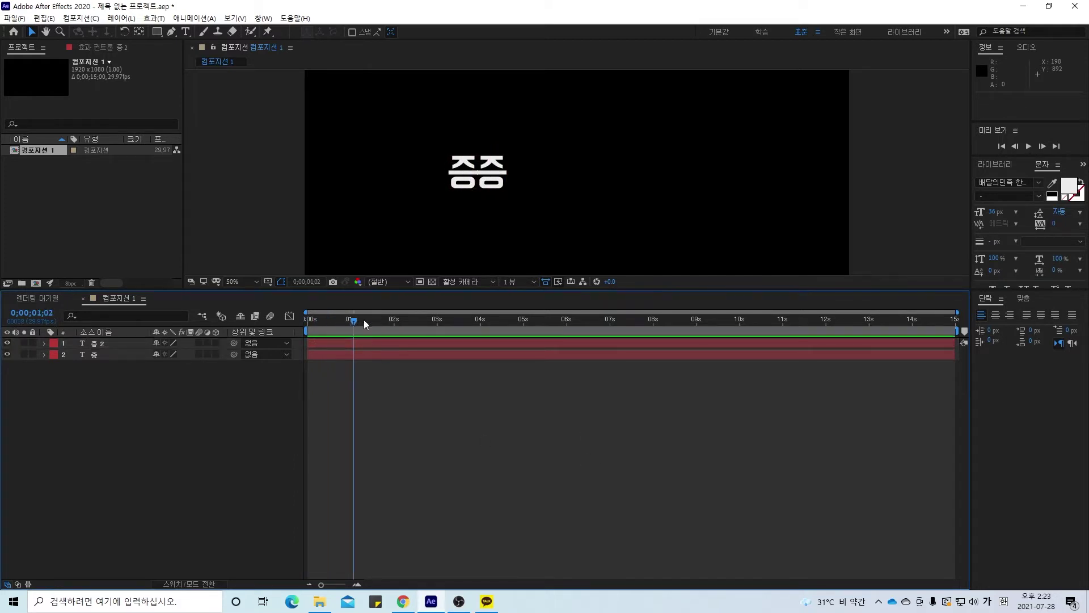
Nudge the duplicate layer further right to position 618.2, 581.7 to leave a gap between the characters
left_click(122, 344)
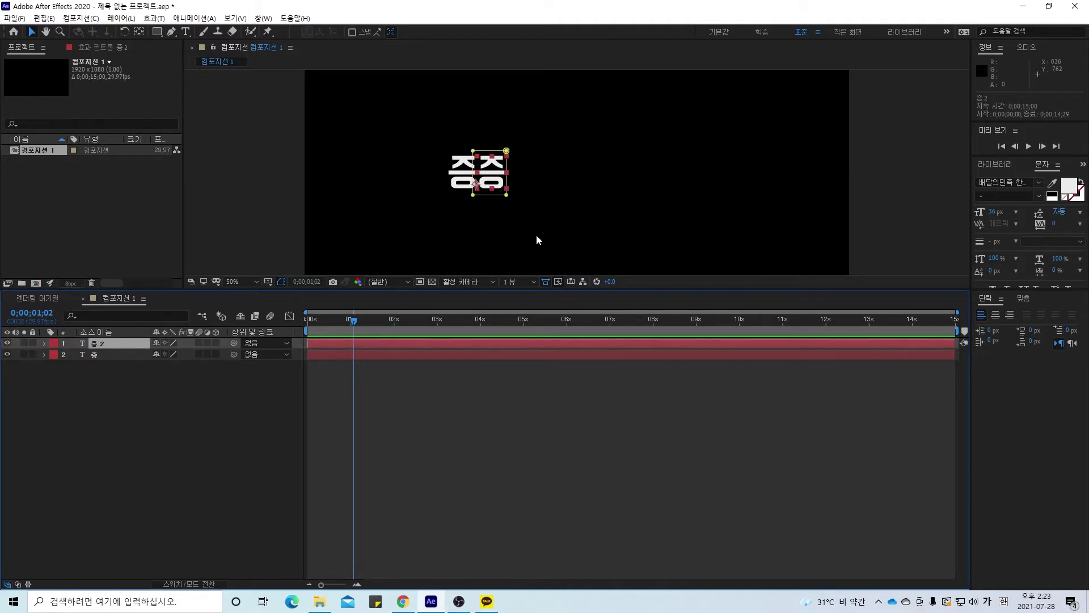
left_click(494, 172)
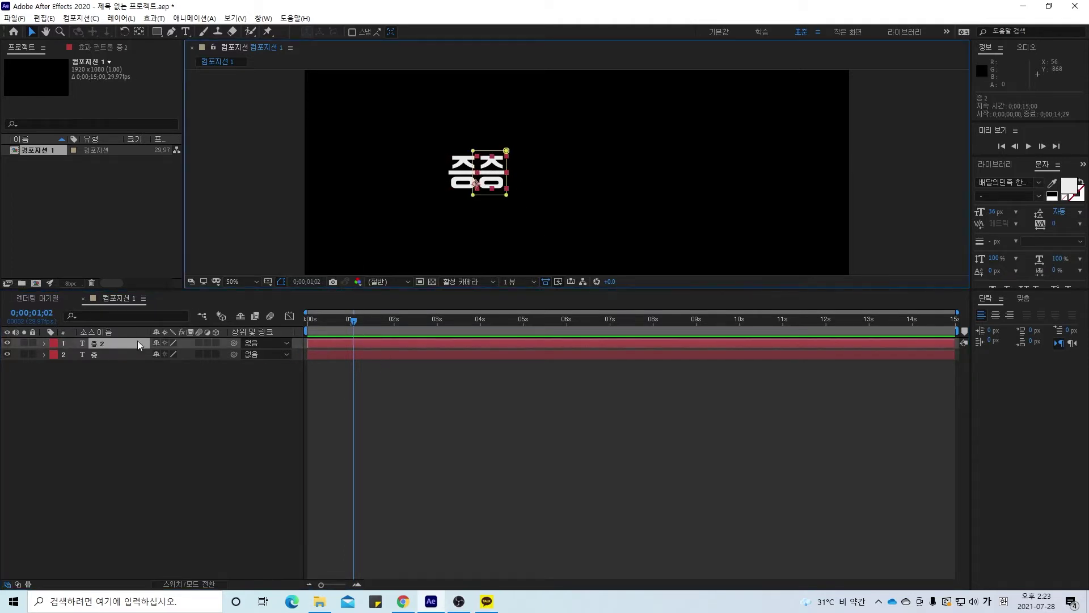
left_click(117, 343)
key("Right")
key("Right")
key("Right")
key("Right")
key("Right")
key("Right")
key("Right")
key("Right")
key("Right")
key("Right")
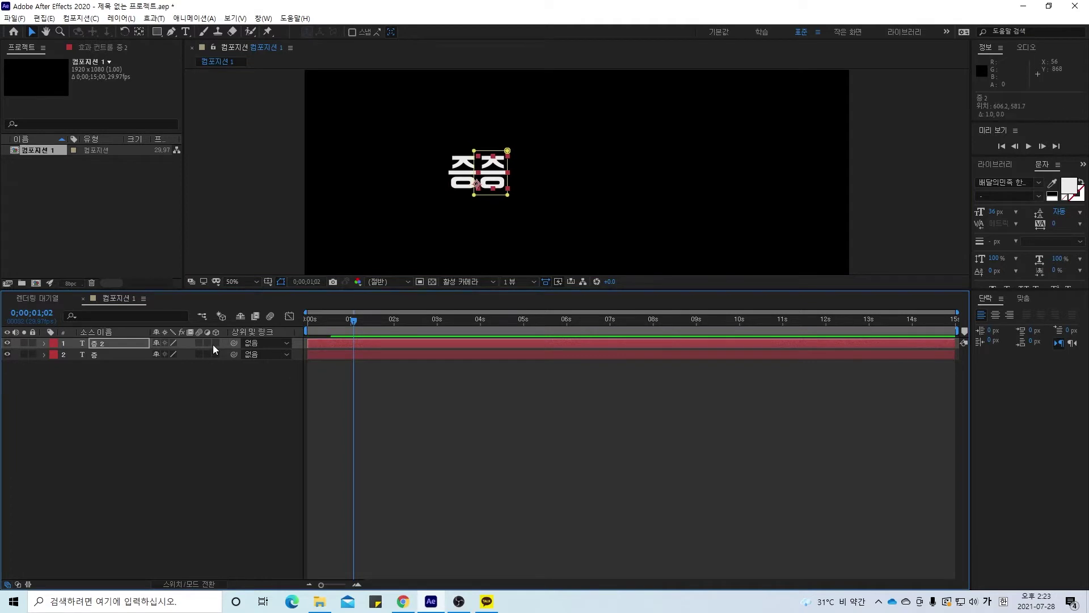
key("Right")
key("Right")
key("Right")
key("Right")
key("Right")
key("Right")
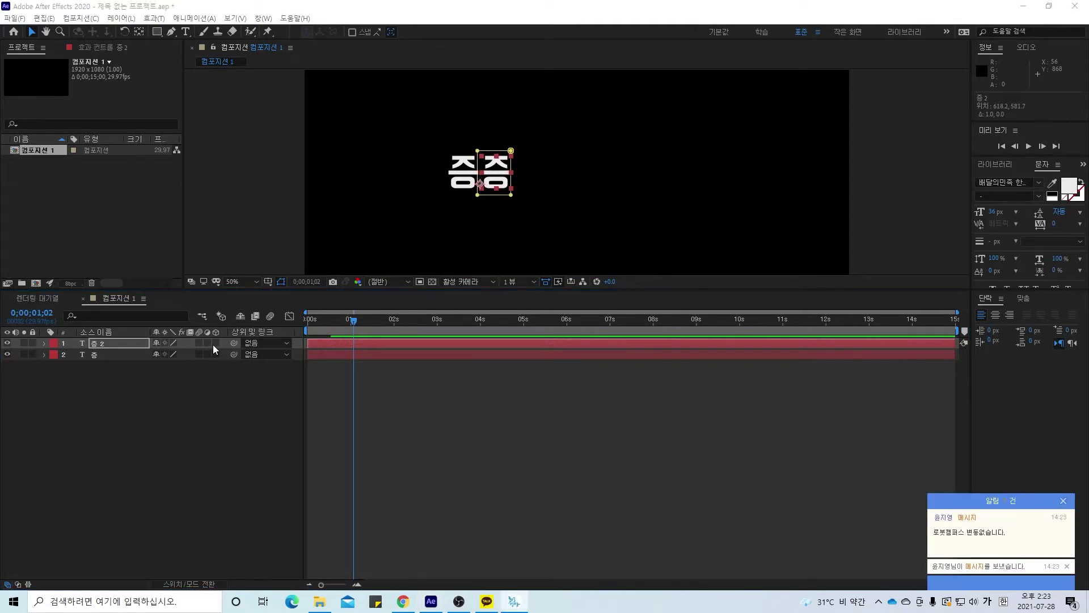
Replace the duplicate layer's text with "강"
left_click(1064, 501)
double_click(499, 181)
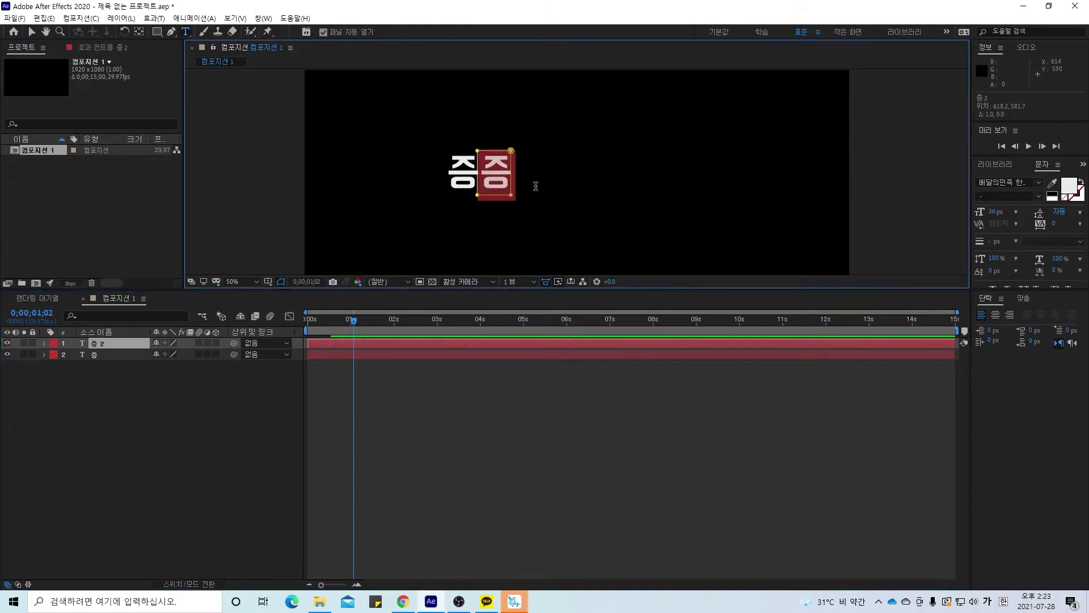
type("강")
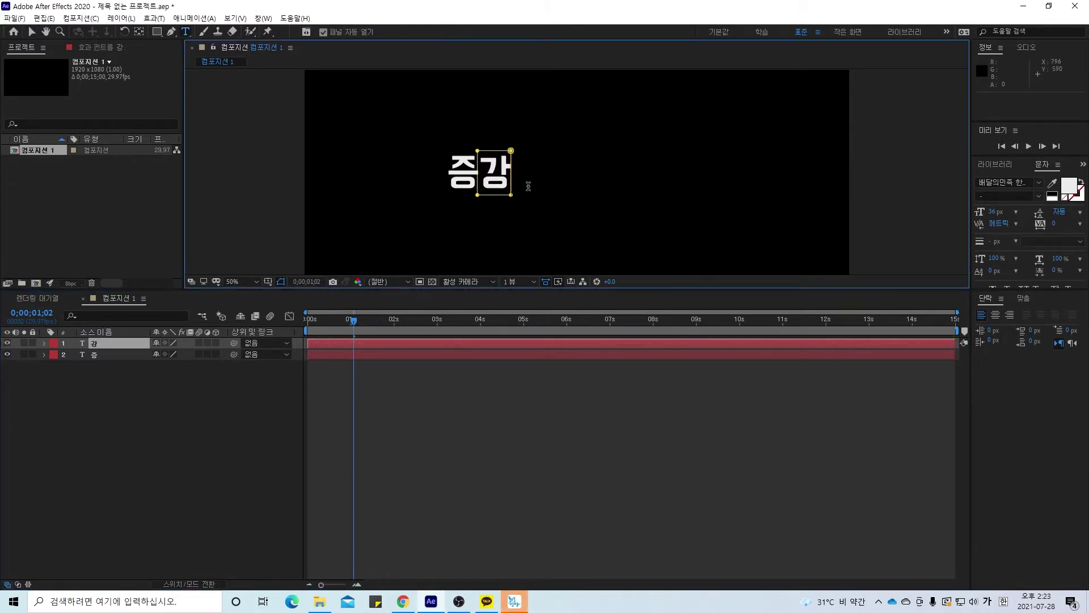
Preview both characters' reveal from the first frame, then go to 0;00;01;02
left_click(308, 330)
key("space")
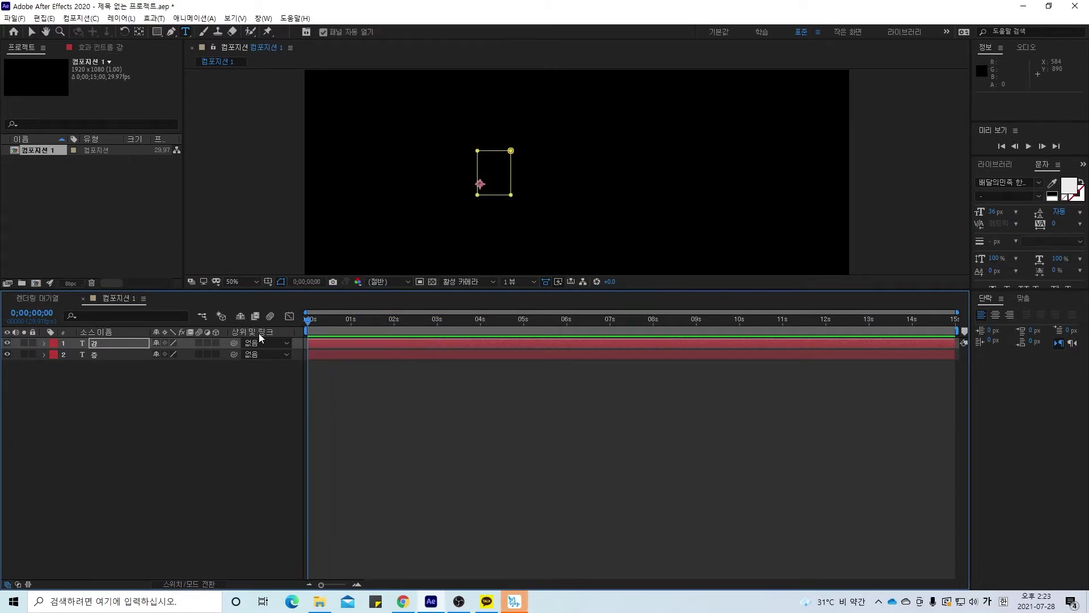
left_click(348, 336)
left_click_drag(347, 339, 352, 338)
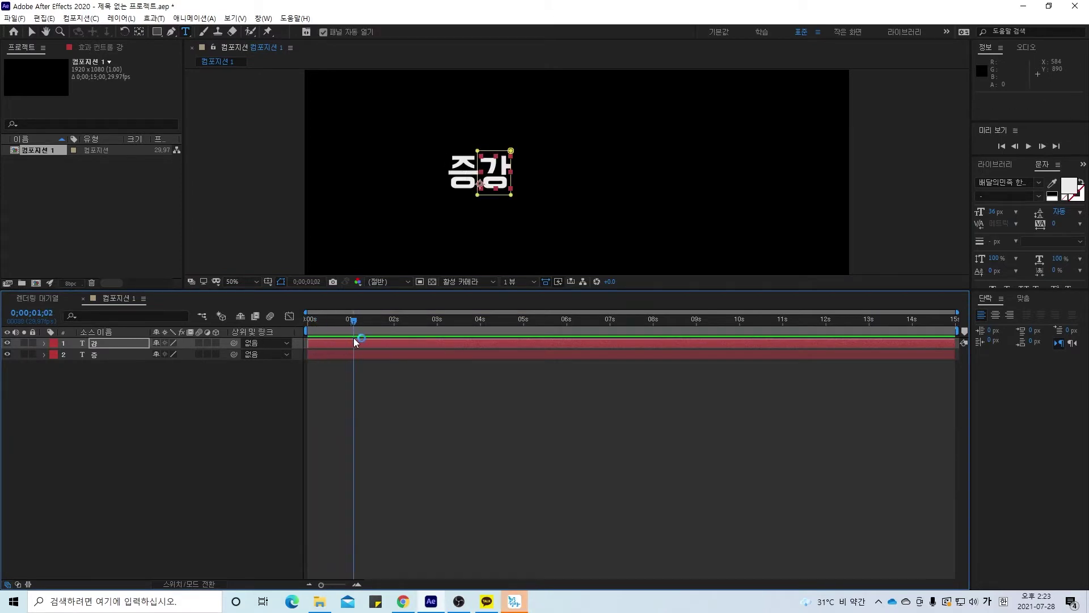
Move the "강" layer below the "증" layer in the stacking order
left_click(440, 421)
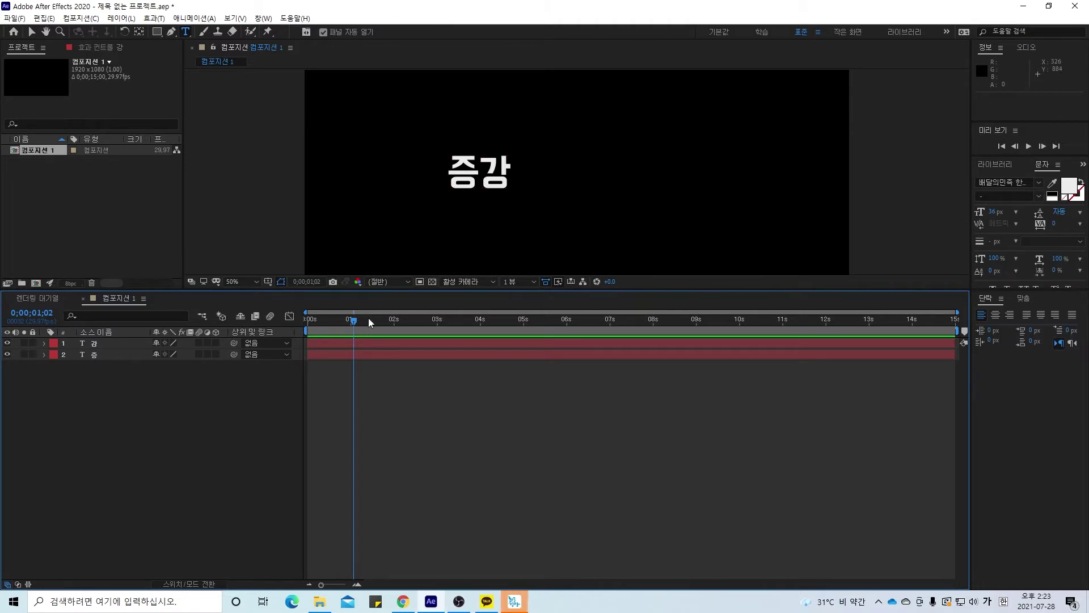
left_click(113, 343)
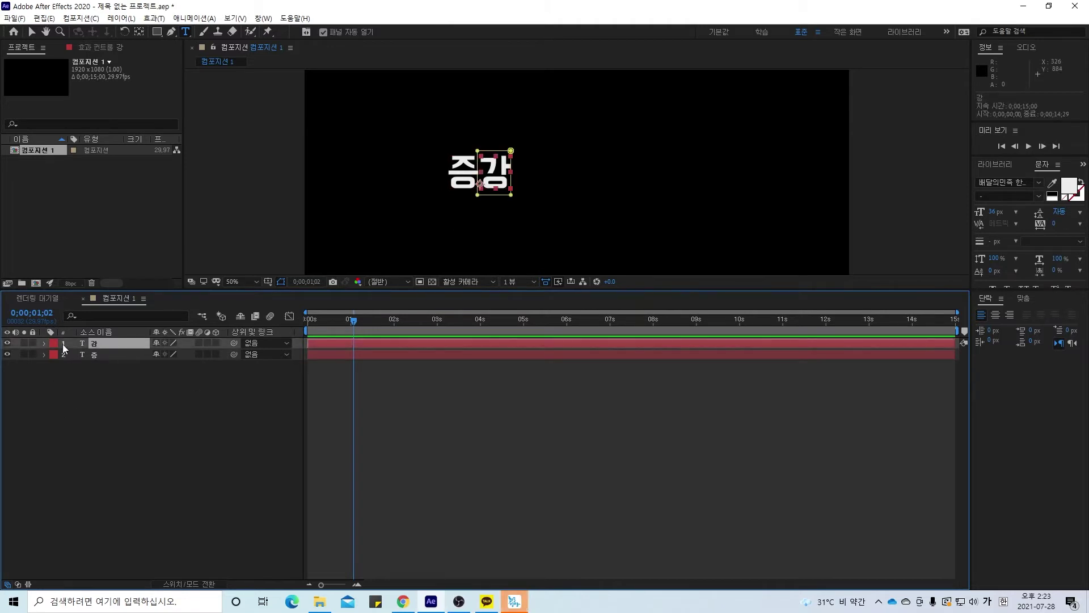
left_click_drag(120, 342, 124, 359)
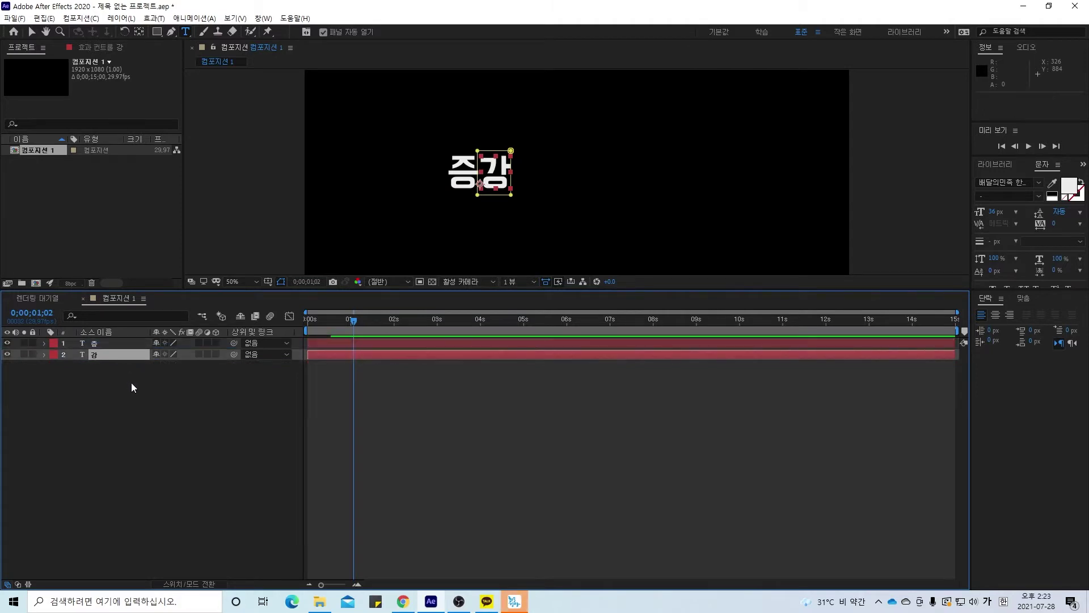
Add a Gradient Overlay layer style to the "강" layer
left_click(44, 354)
key("v")
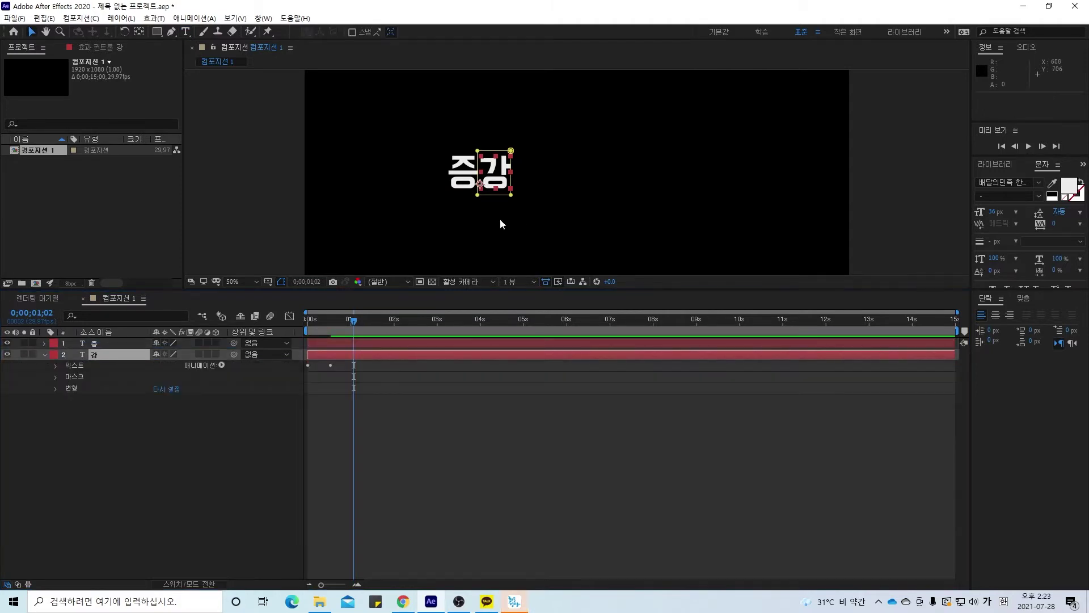
right_click(493, 169)
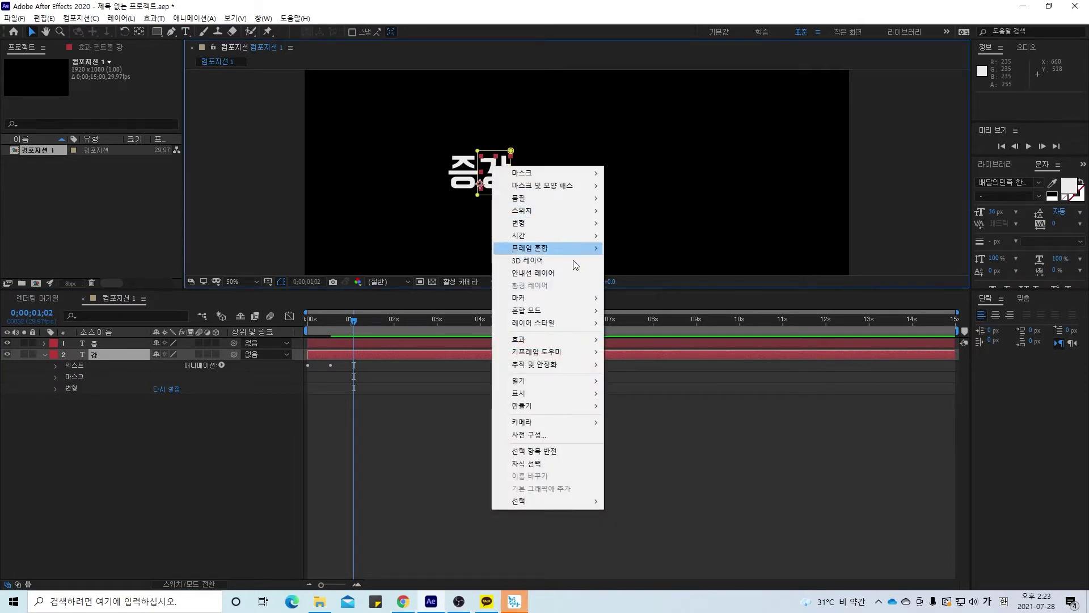
mouse_move(576, 325)
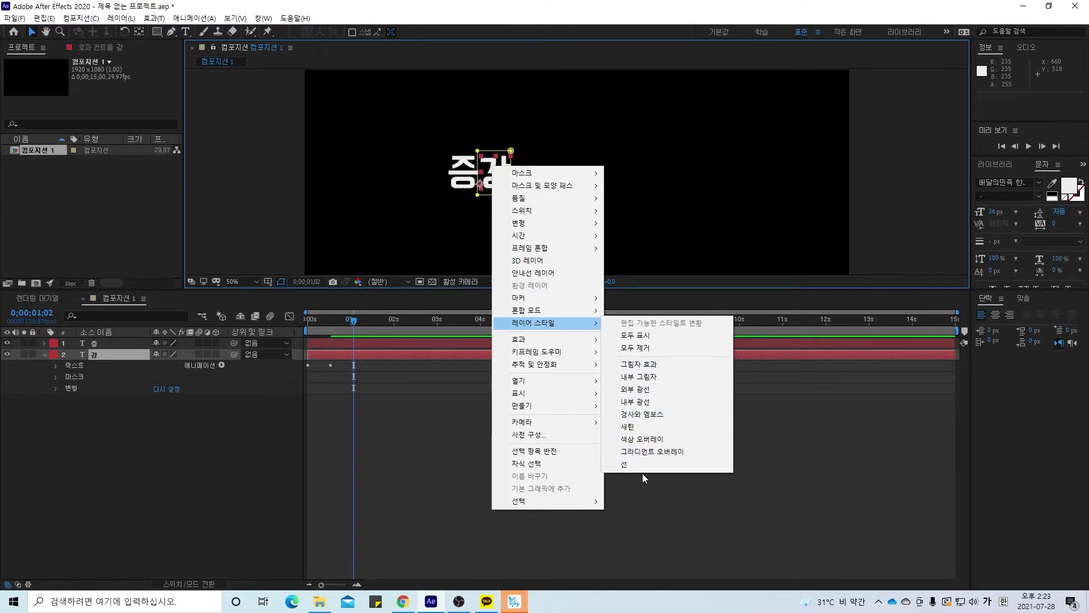
left_click(671, 452)
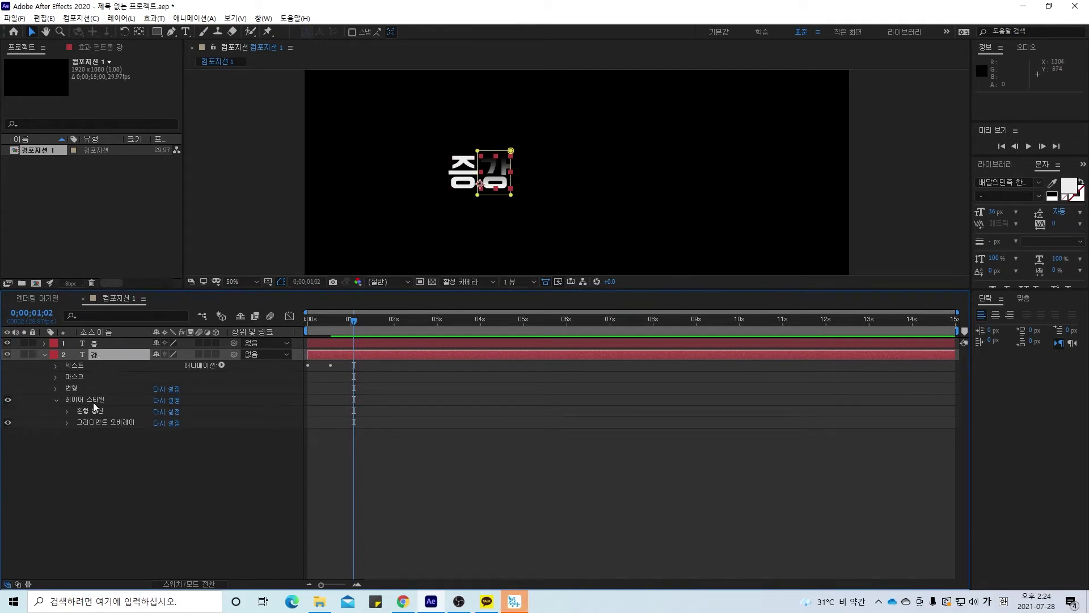
Set the angle of the "강" layer's Gradient Overlay to 180°
left_click(63, 423)
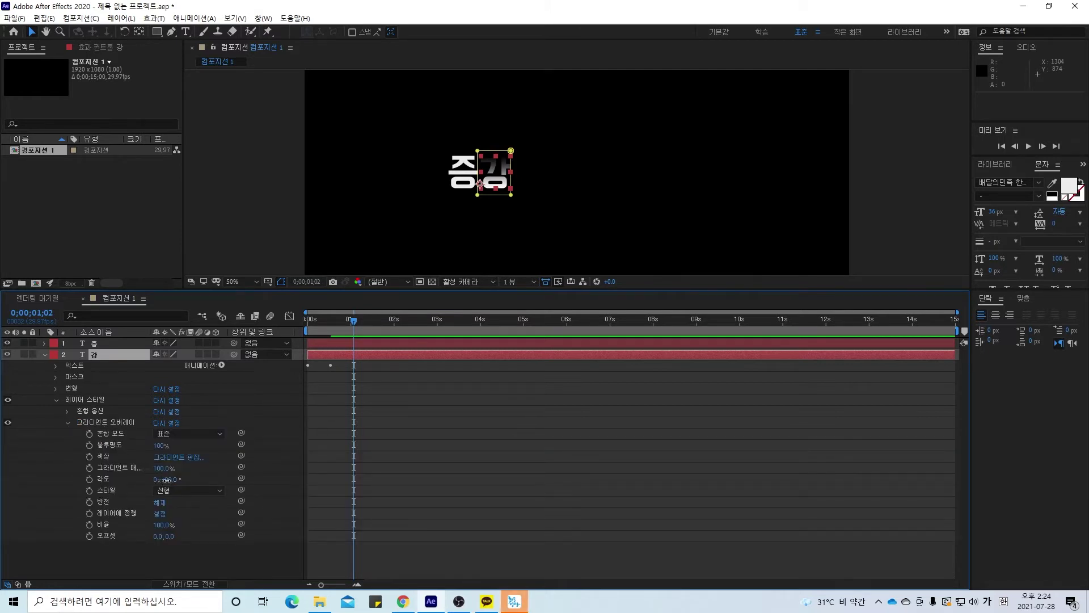
left_click_drag(166, 480, 194, 485)
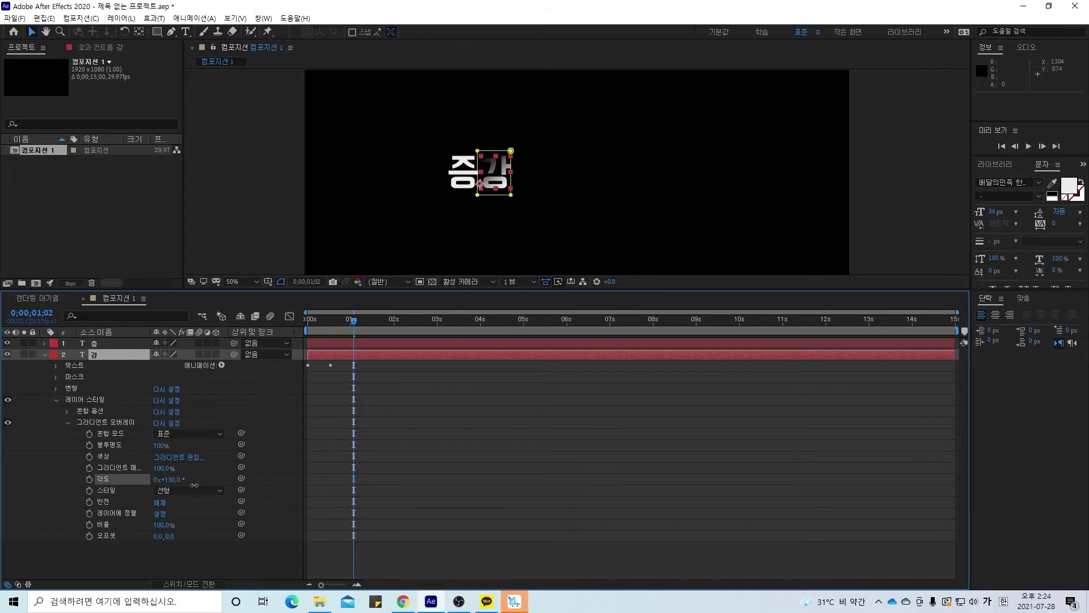
left_click(170, 480)
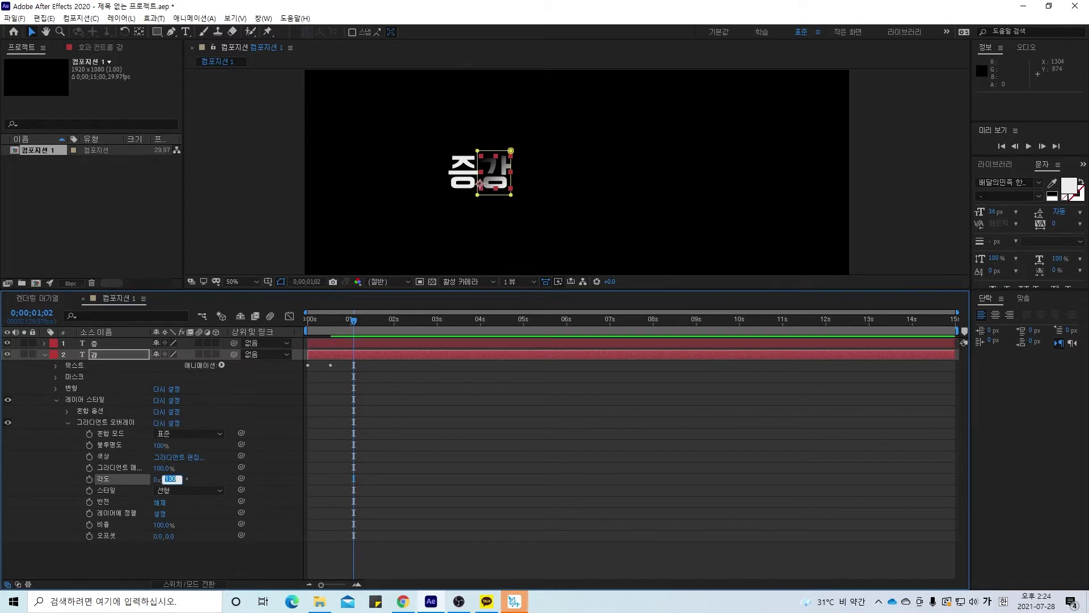
type("1")
key("Return")
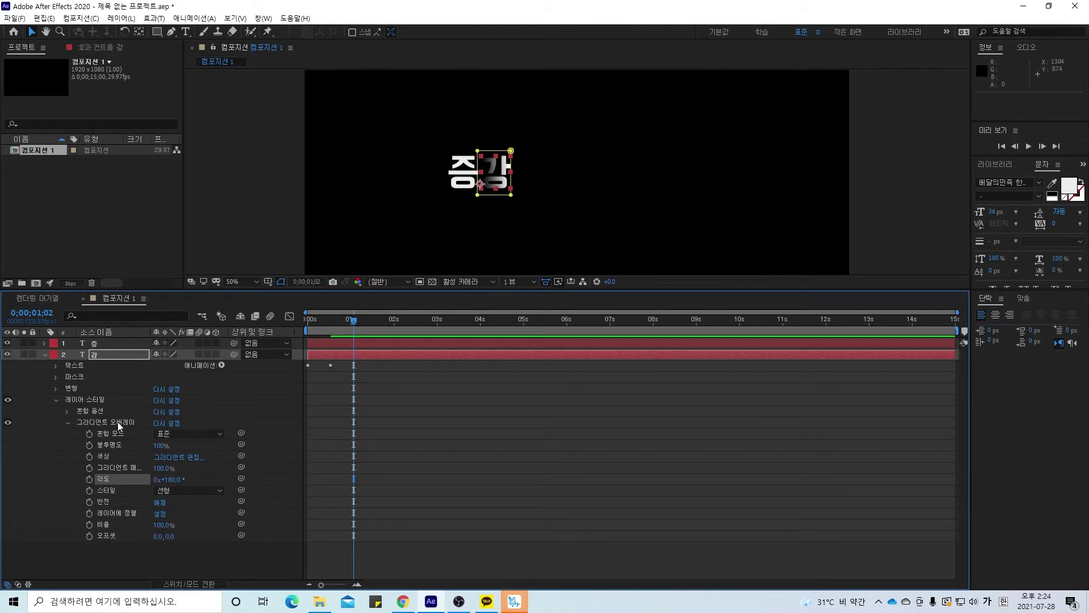
Edit the overlay's gradient colors, placing the white stop at about 66% and the black stop at about 98%
left_click(169, 457)
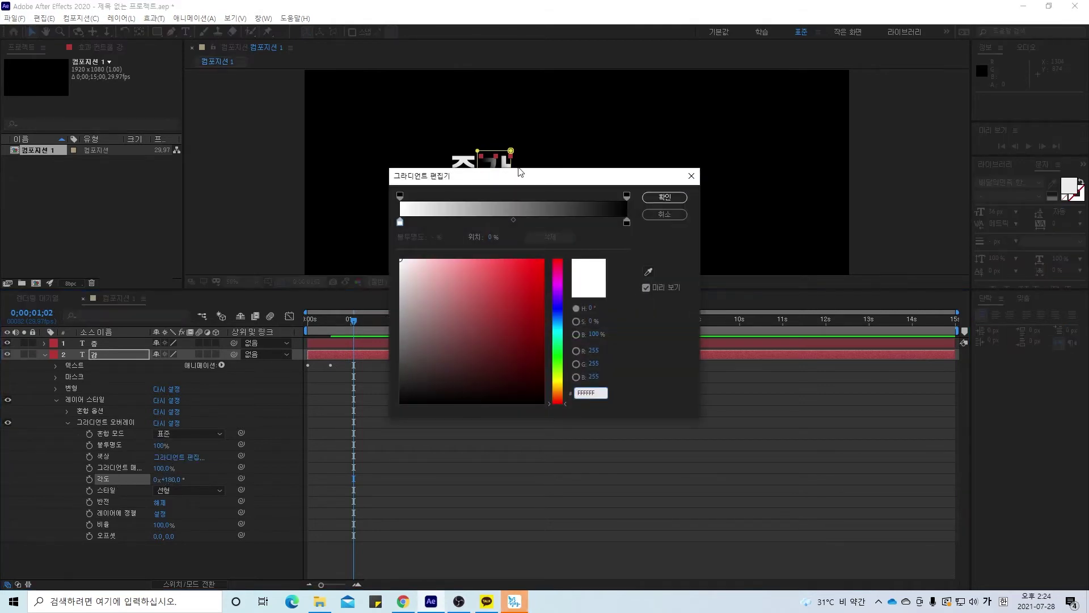
left_click_drag(519, 175, 463, 230)
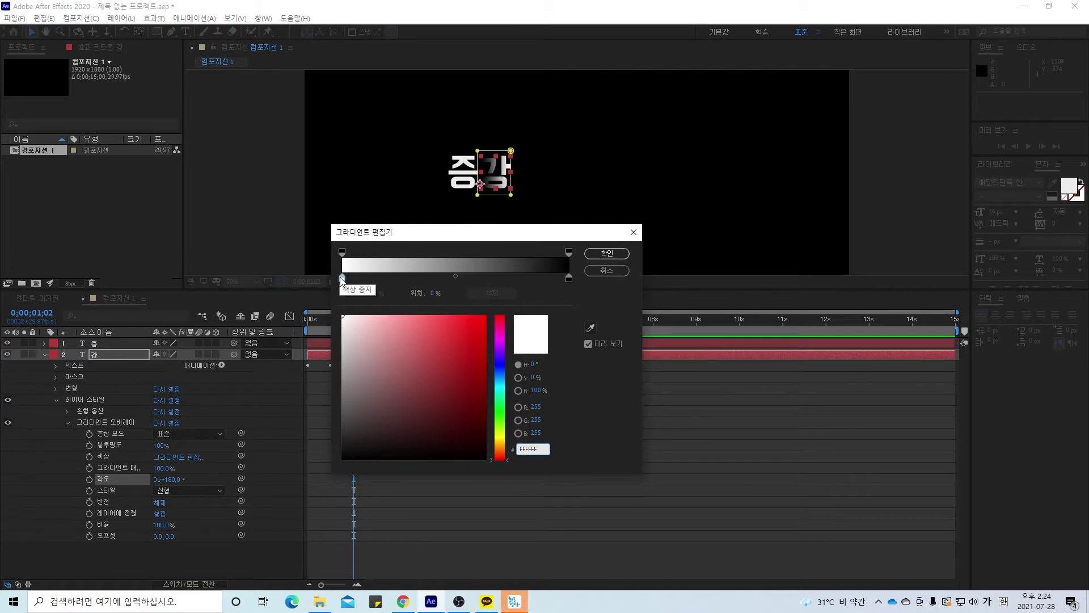
left_click_drag(342, 278, 490, 279)
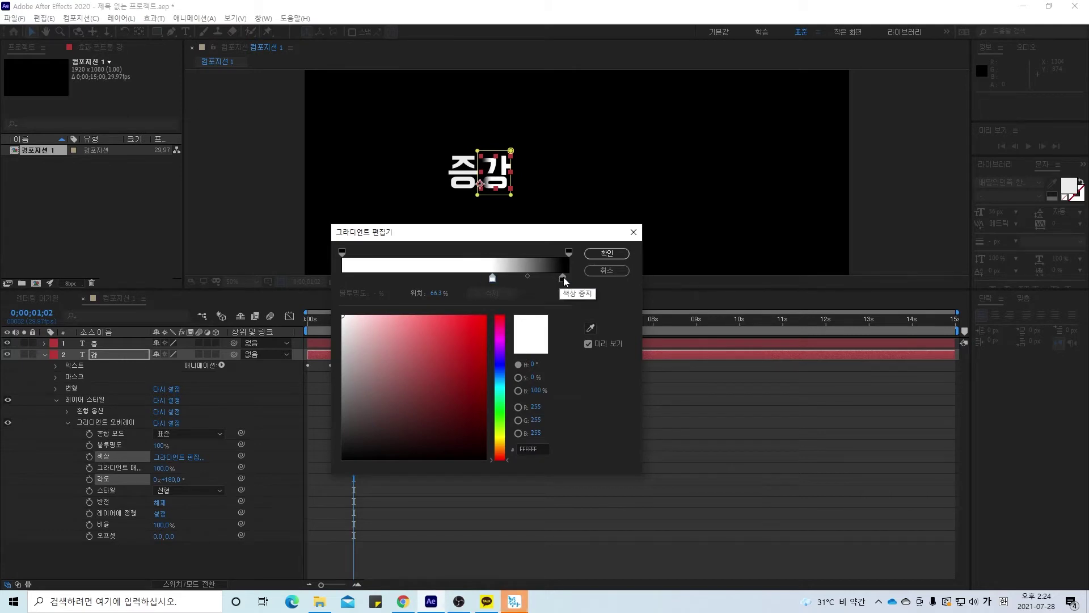
left_click_drag(563, 279, 566, 285)
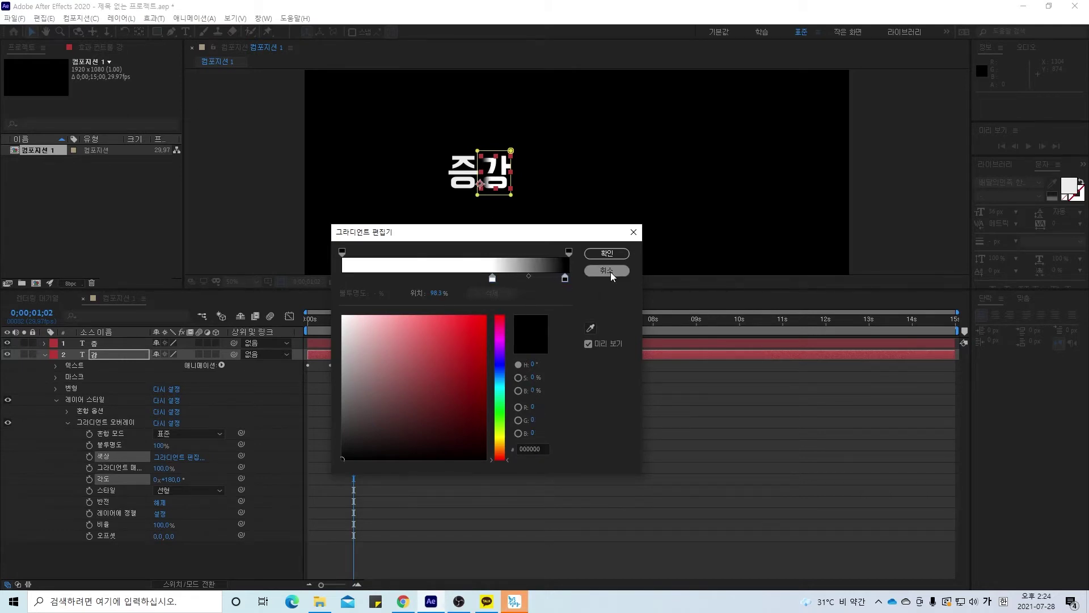
left_click(606, 253)
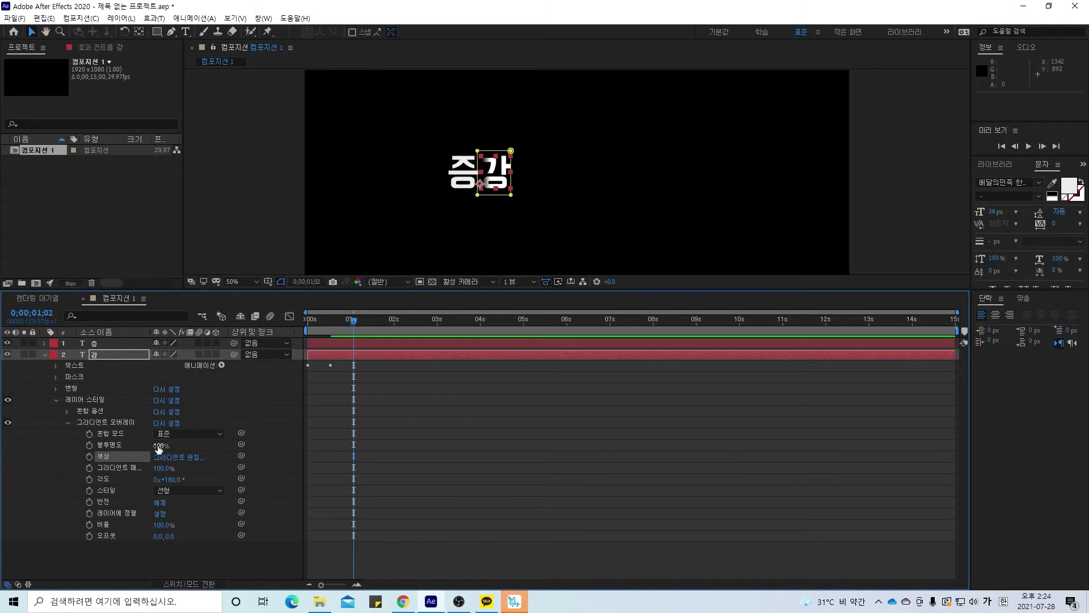
Set the Gradient Overlay opacity to 71%, preview from the first frame and go to 0;00;00;24
left_click_drag(159, 449, 142, 446)
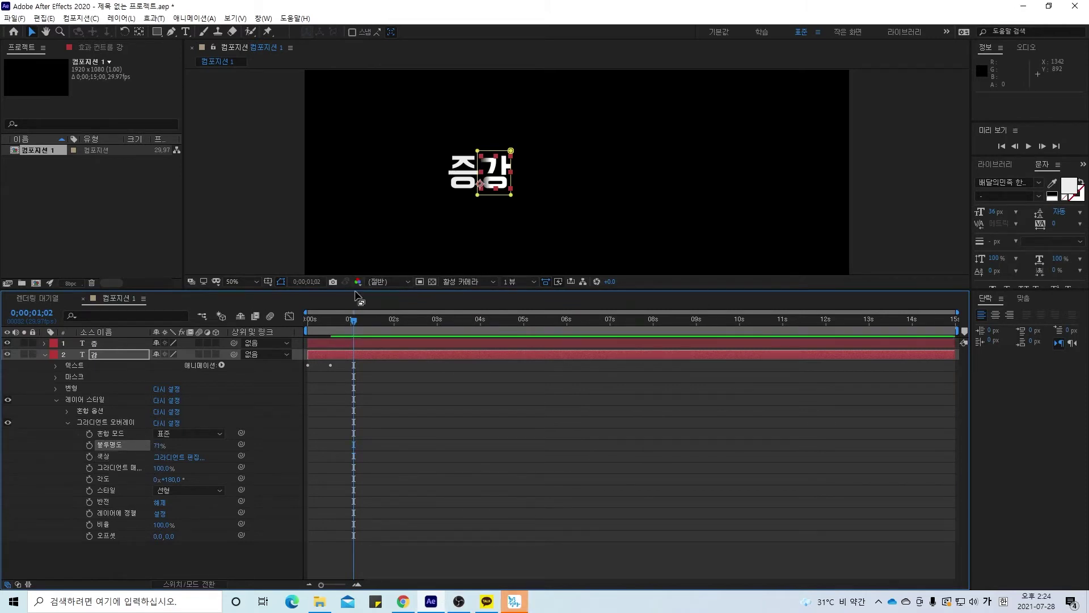
left_click_drag(350, 322, 310, 336)
key("space")
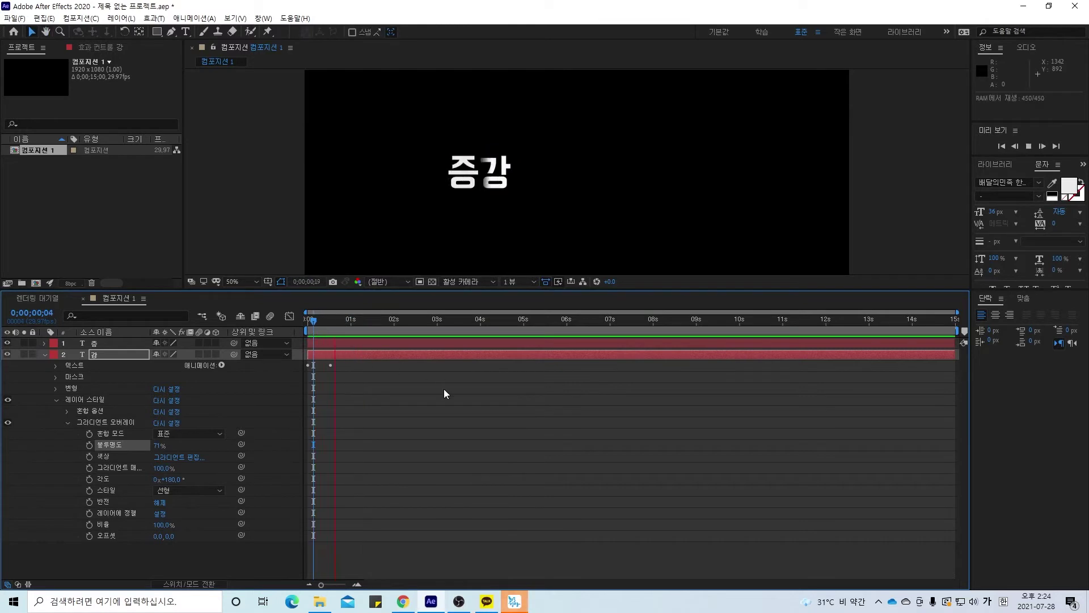
key("space")
left_click_drag(306, 330, 343, 324)
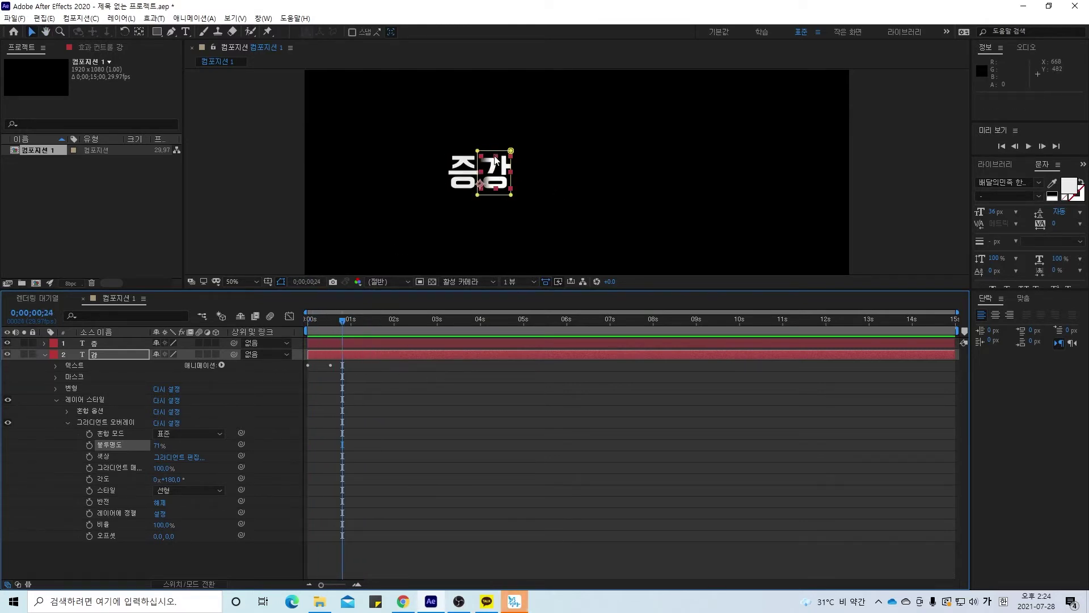
Duplicate the "강" layer and place the copy at the bottom of the layer stack
left_click(96, 343)
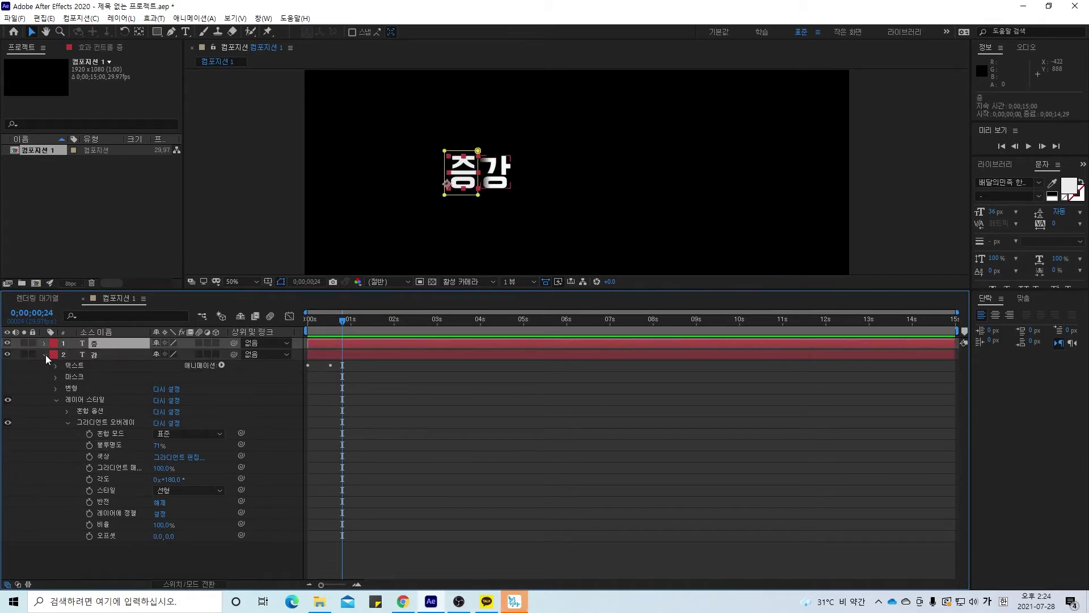
left_click(45, 355)
left_click(114, 356)
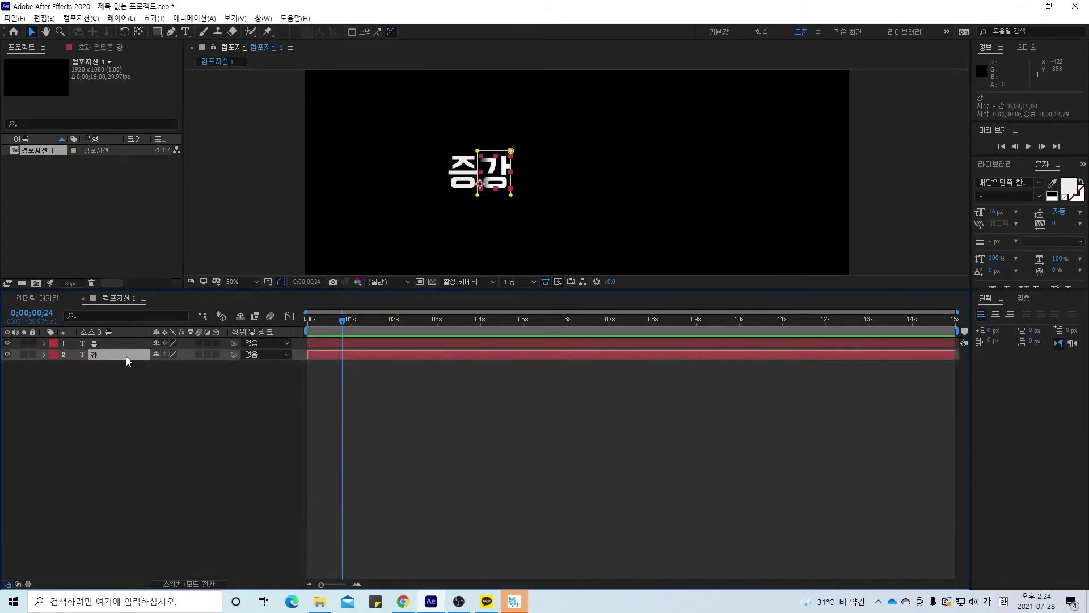
key("ctrl+d")
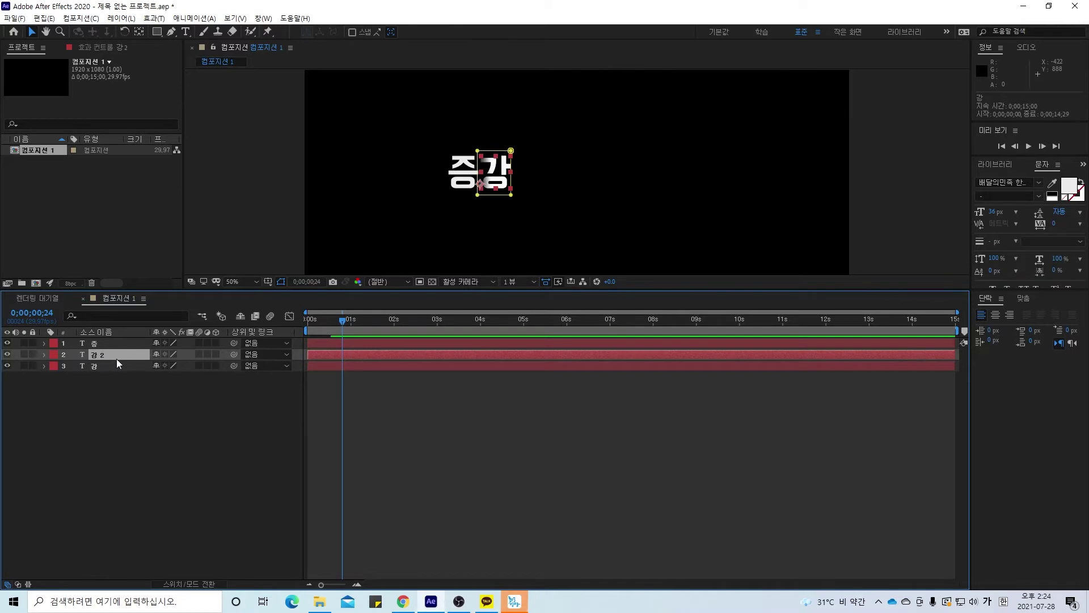
left_click_drag(117, 364, 106, 376)
Replace the text of the duplicated "강" layer with "현" and return to the Selection tool
double_click(94, 366)
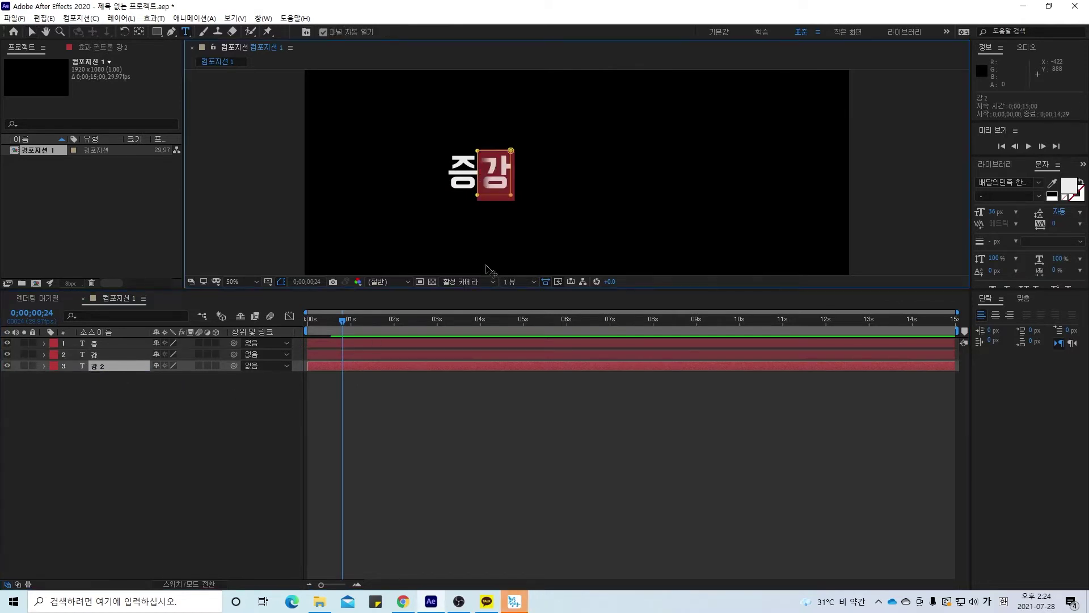
type("형")
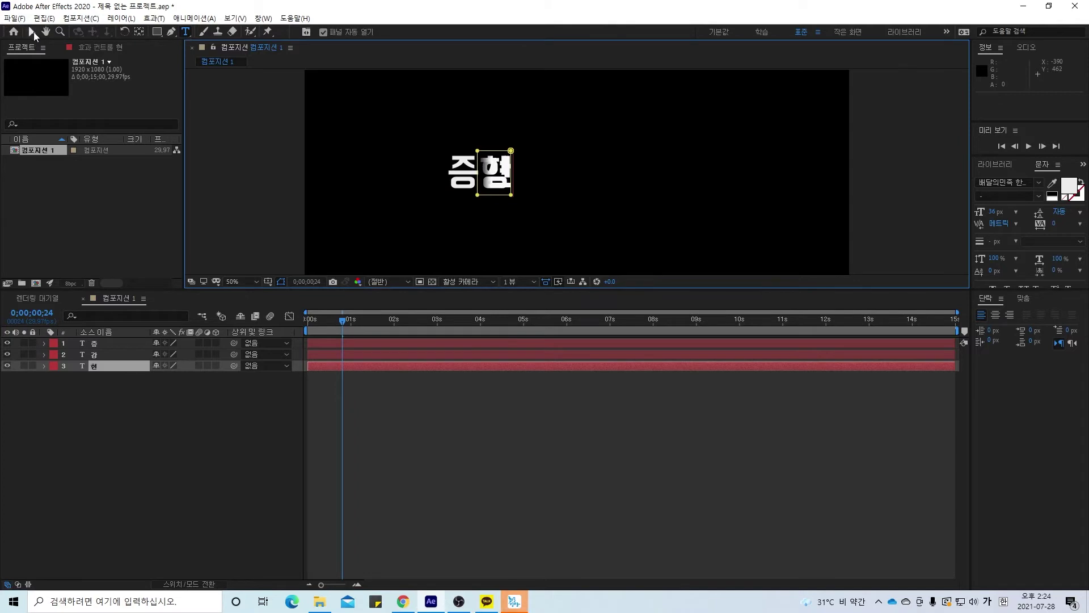
left_click(32, 31)
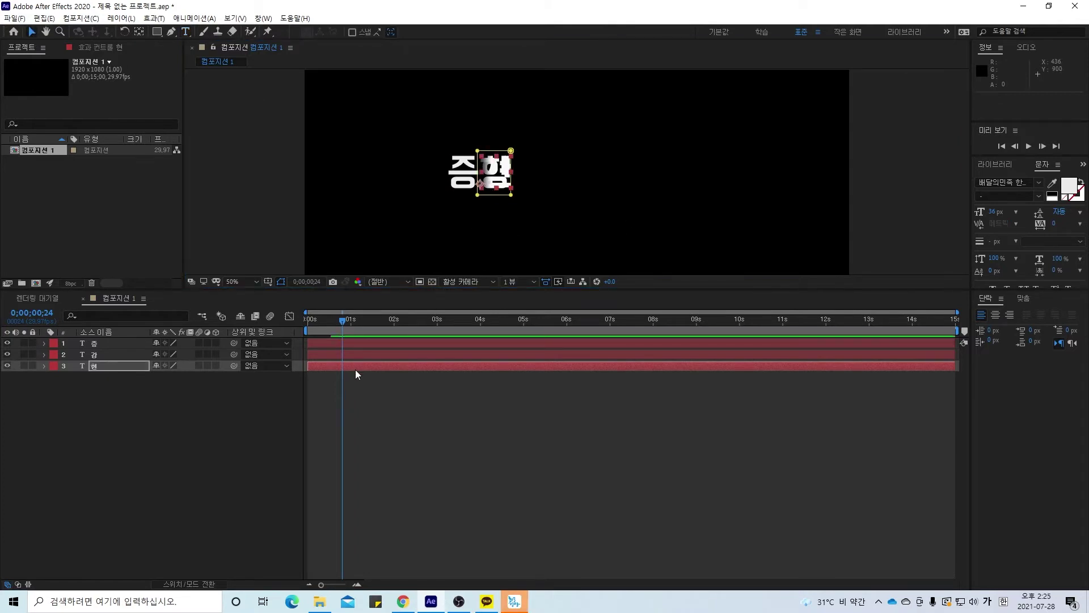
Shift the "현" layer right to about X 732 so it sits directly beside the "강" character
key("shift+Right")
key("shift+Right")
key("shift+Right")
key("shift+Right")
key("shift+Right")
key("shift+Right")
key("shift+Right")
key("shift+Right")
key("shift+Right")
key("shift+Right")
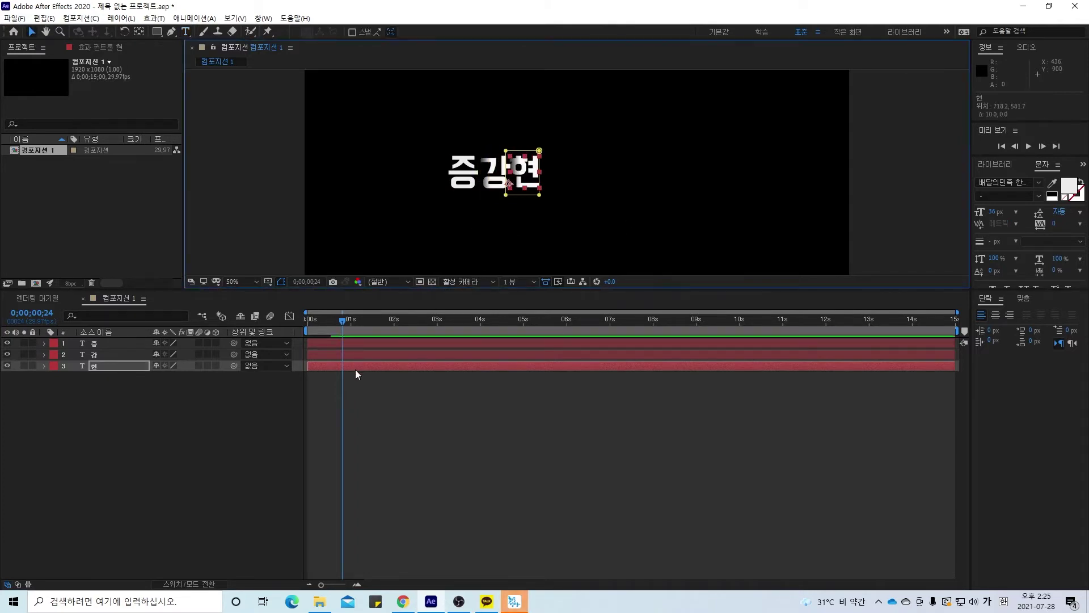
key("shift+Right")
key("shift+Right")
key("Left")
key("Left")
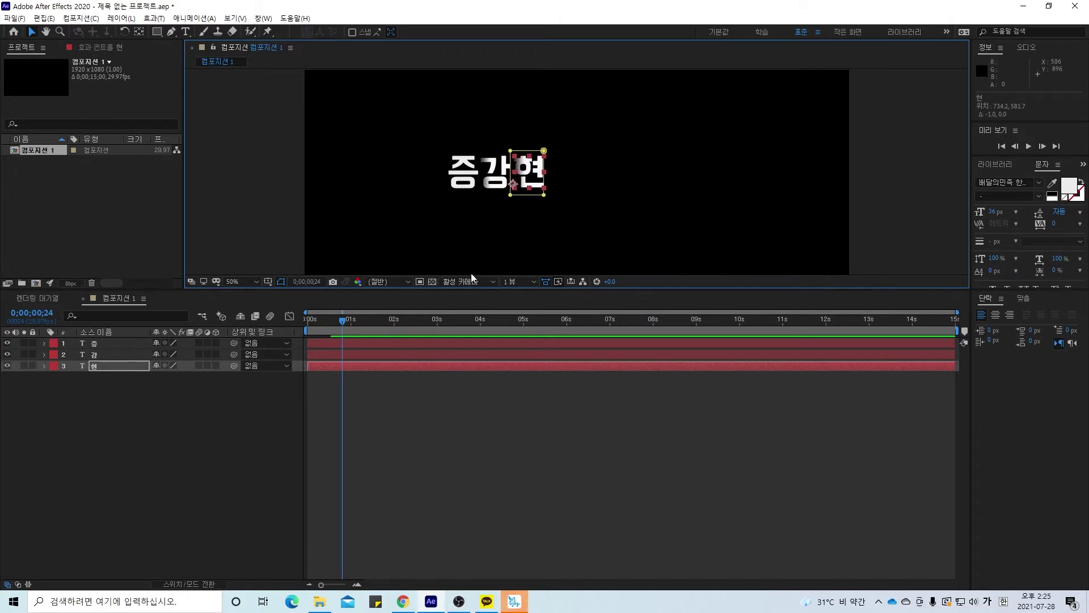
key("Left")
key("Left")
left_click(467, 533)
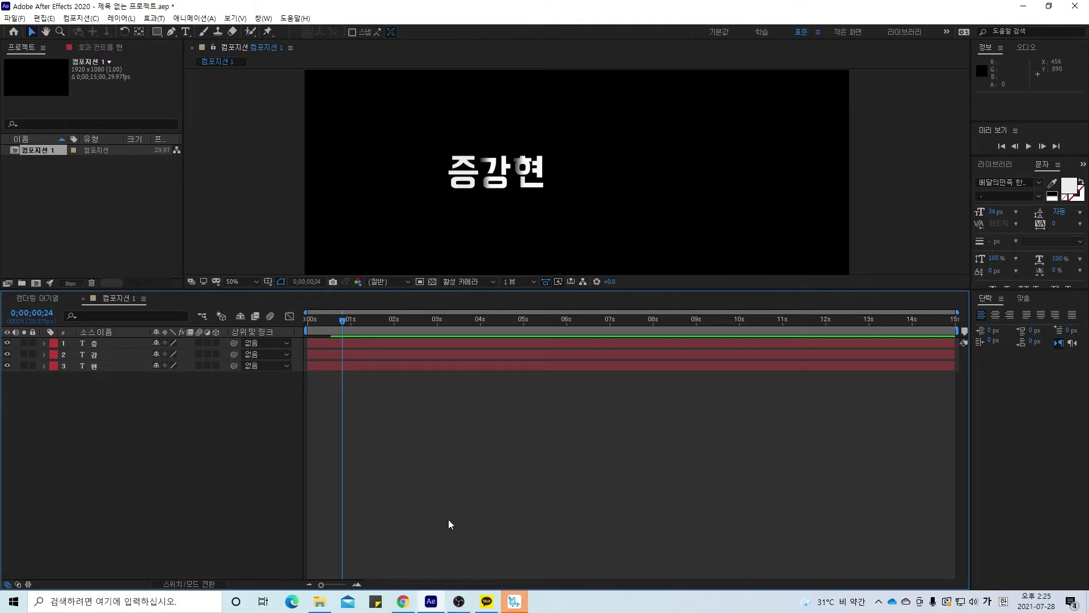
Preview the reveal of the three characters "증강현" from the first frame
left_click(104, 366)
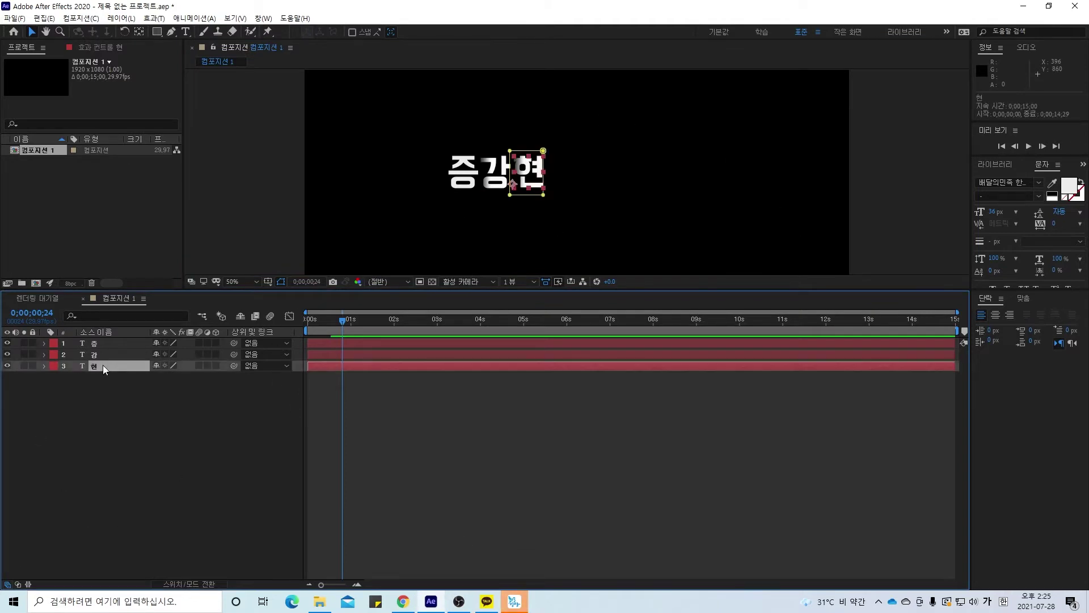
left_click_drag(343, 321, 294, 329)
key("space")
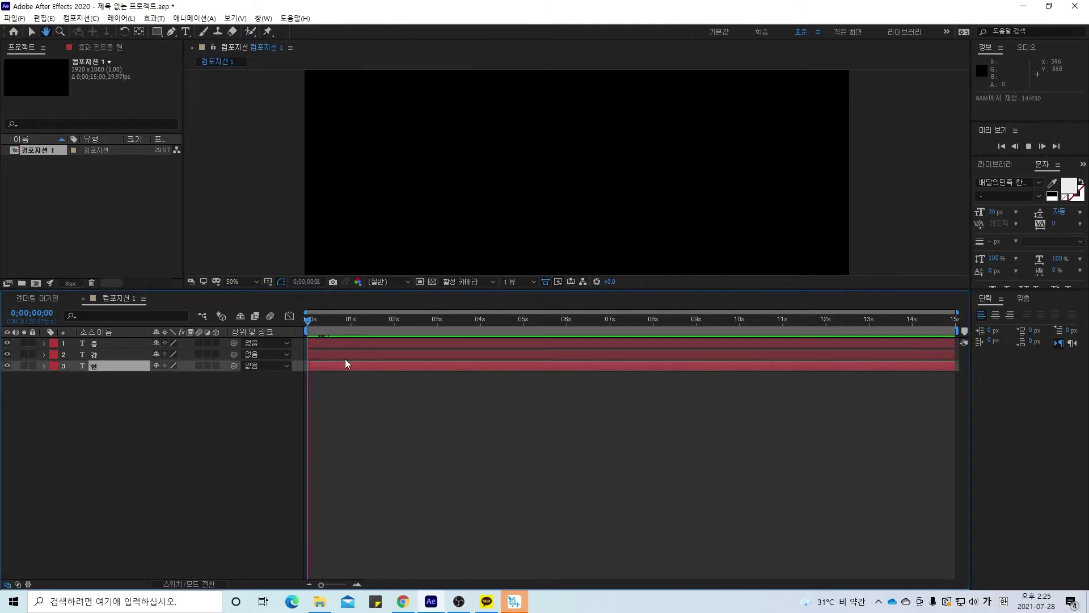
key("space")
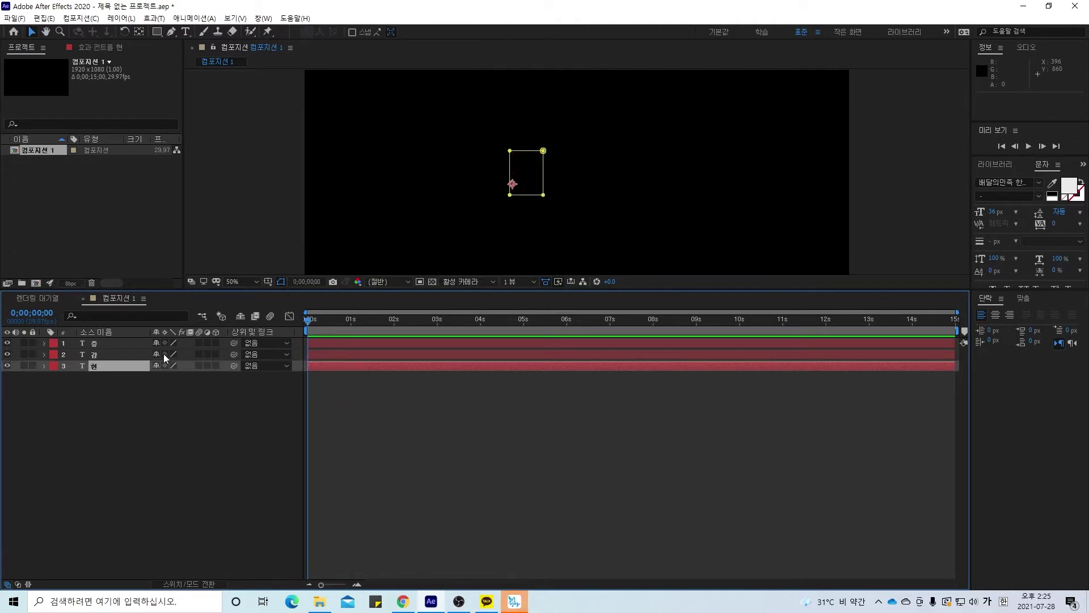
Duplicate the "현" layer to the bottom of the layer stack and shift the copy 100 px to the right
key("ctrl+d")
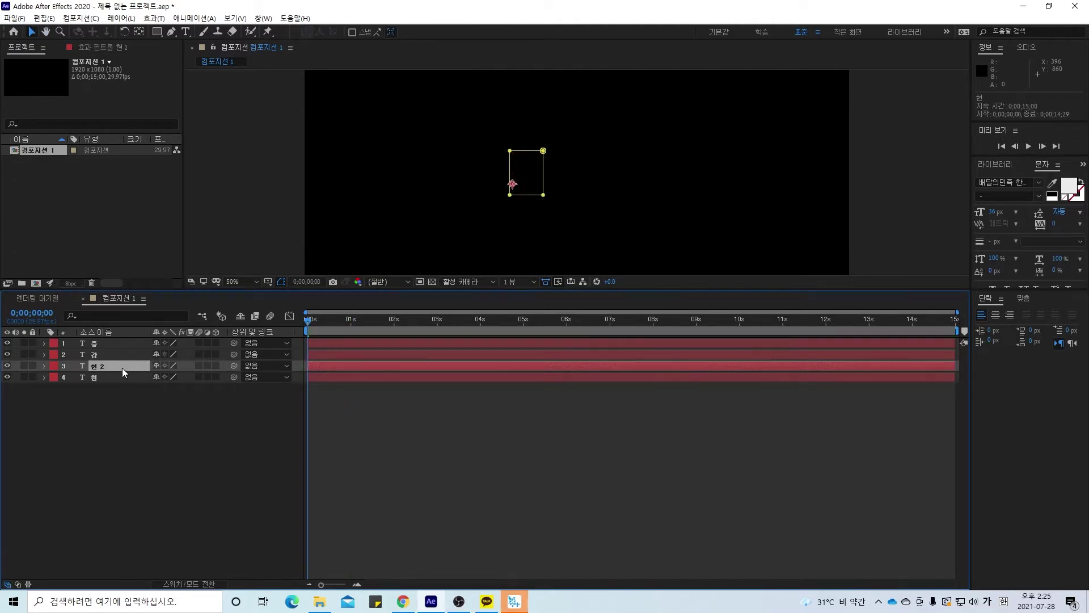
left_click_drag(122, 368, 118, 380)
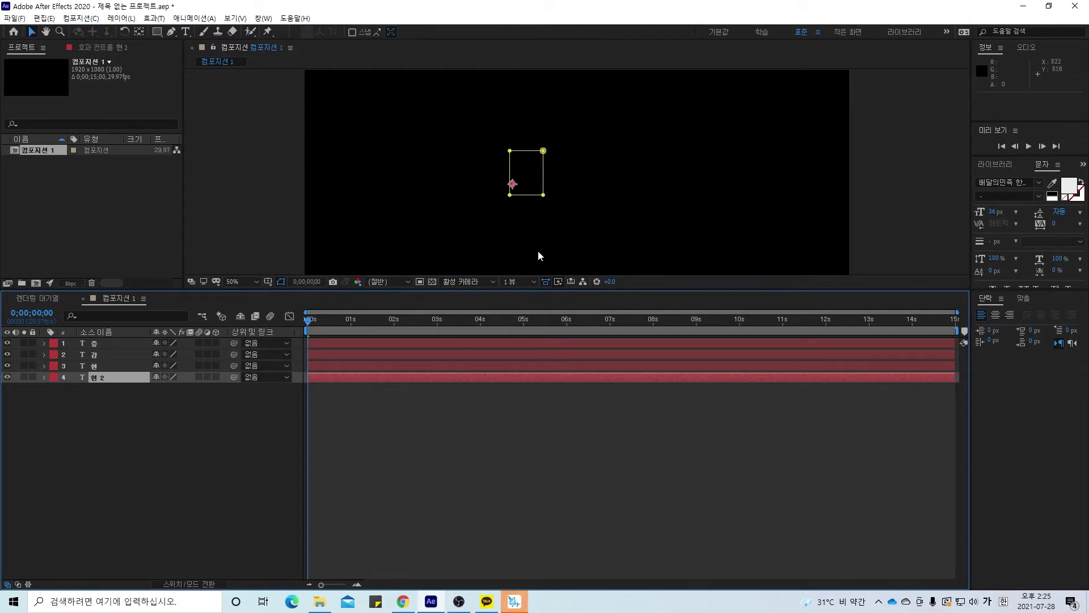
key("shift+Right")
key("shift+Right")
key("shift+Right")
key("shift+Right")
key("shift+Right")
key("shift+Right")
key("shift+Right")
key("shift+Right")
key("shift+Right")
key("shift+Right")
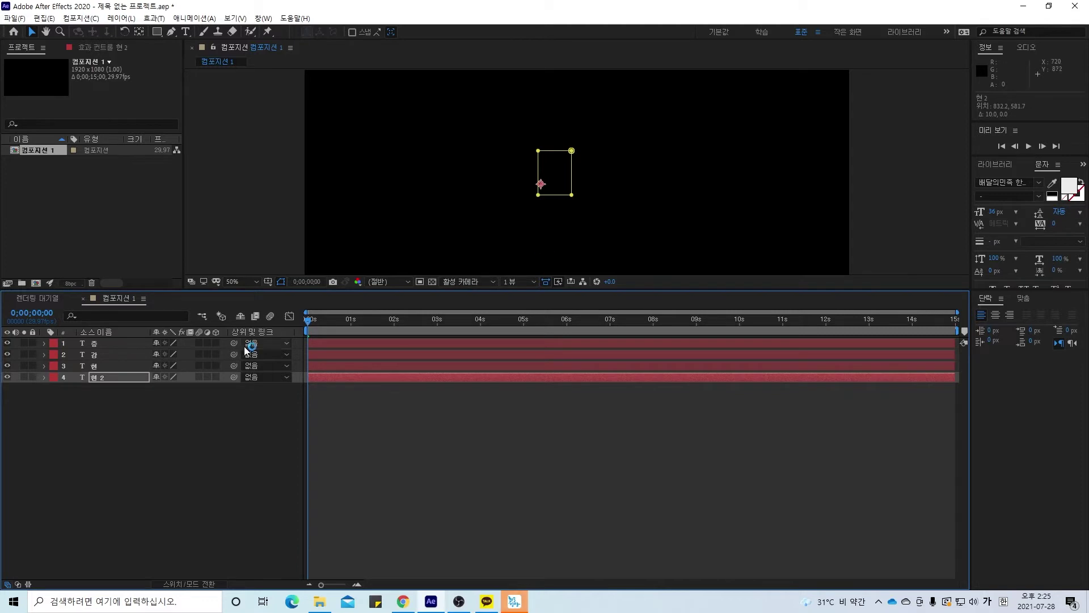
Replace the text of the duplicated "현" layer with "실"
double_click(94, 377)
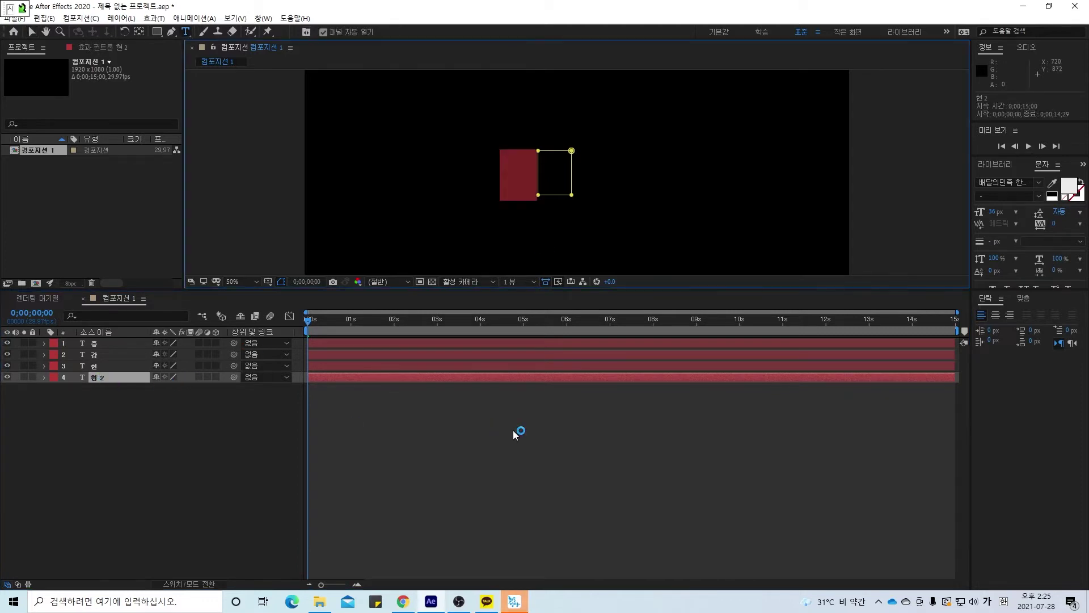
type("설")
left_click(458, 442)
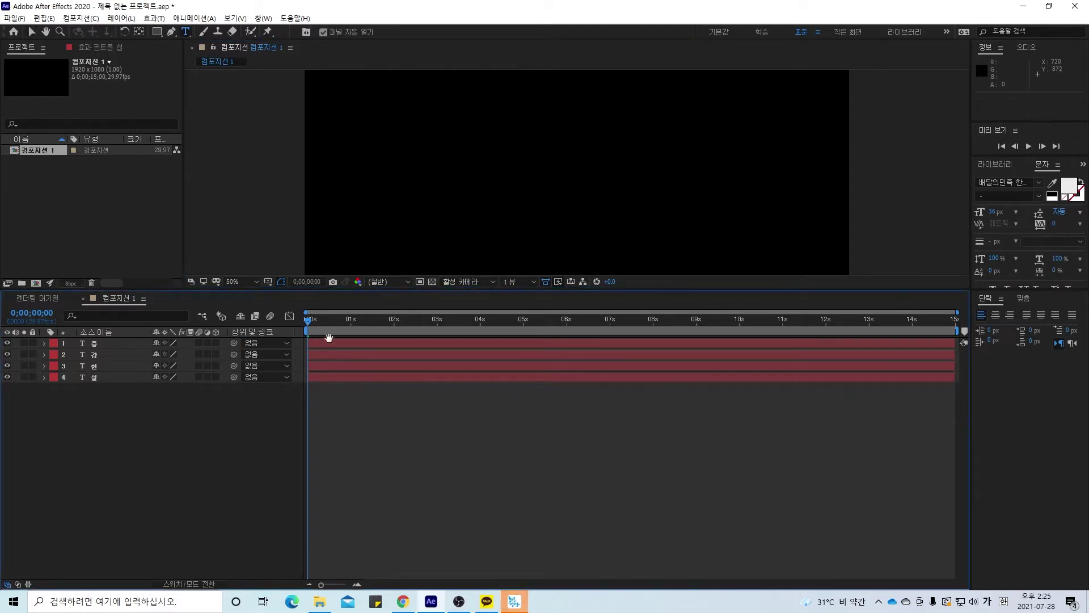
Preview the four characters up to 0;00;01;02 and shift the "실" layer right to X 852.2
key("space")
key("space")
left_click(338, 379)
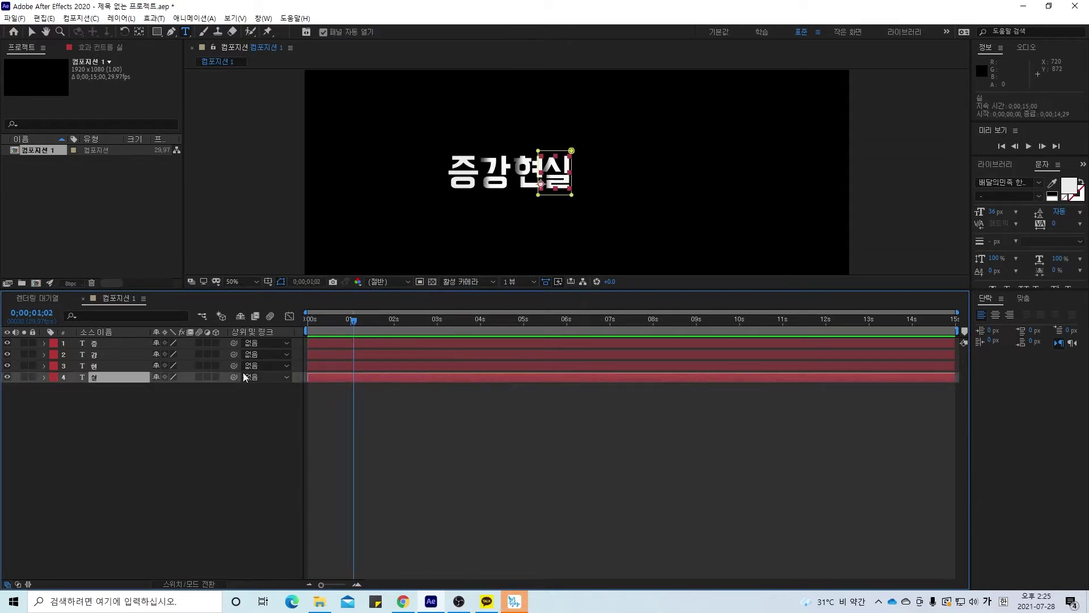
key("shift+Right")
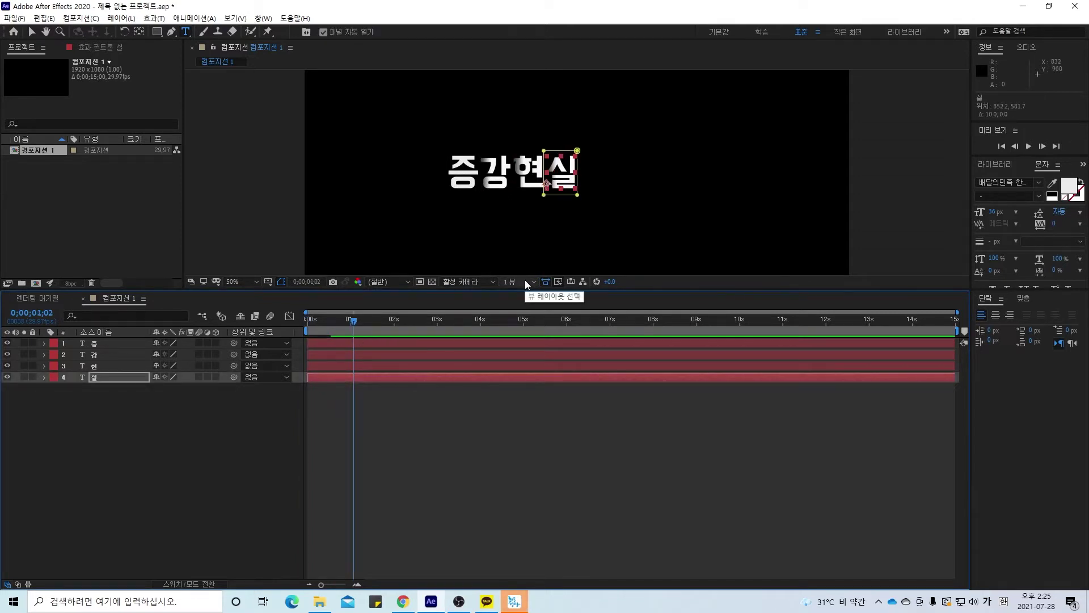
left_click(499, 425)
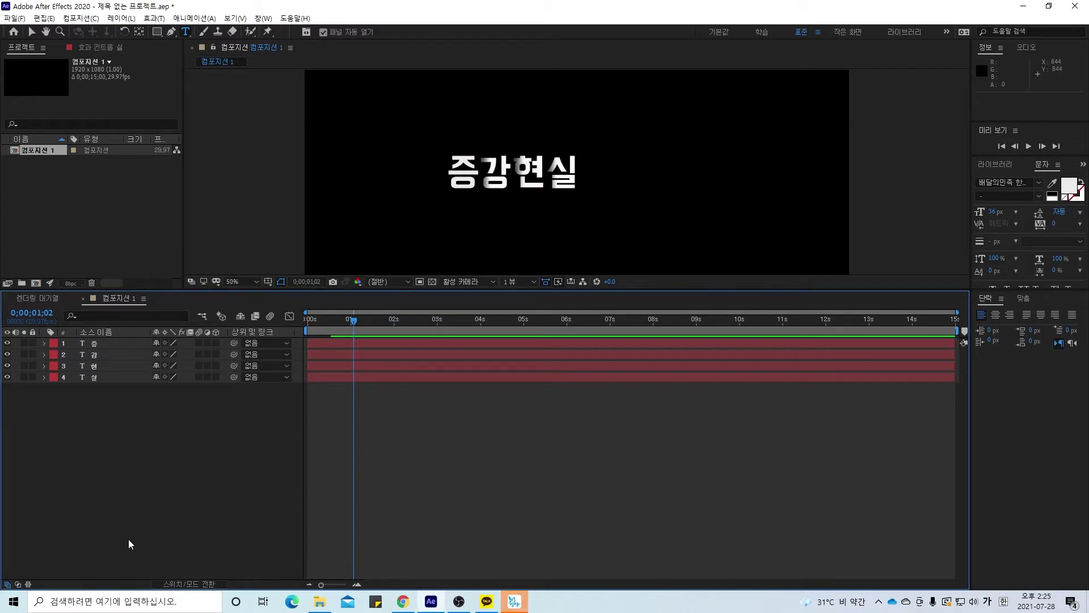
Duplicate the "실" layer to the bottom of the layer stack and change the copy's text to "시"
left_click(106, 377)
key("ctrl+d")
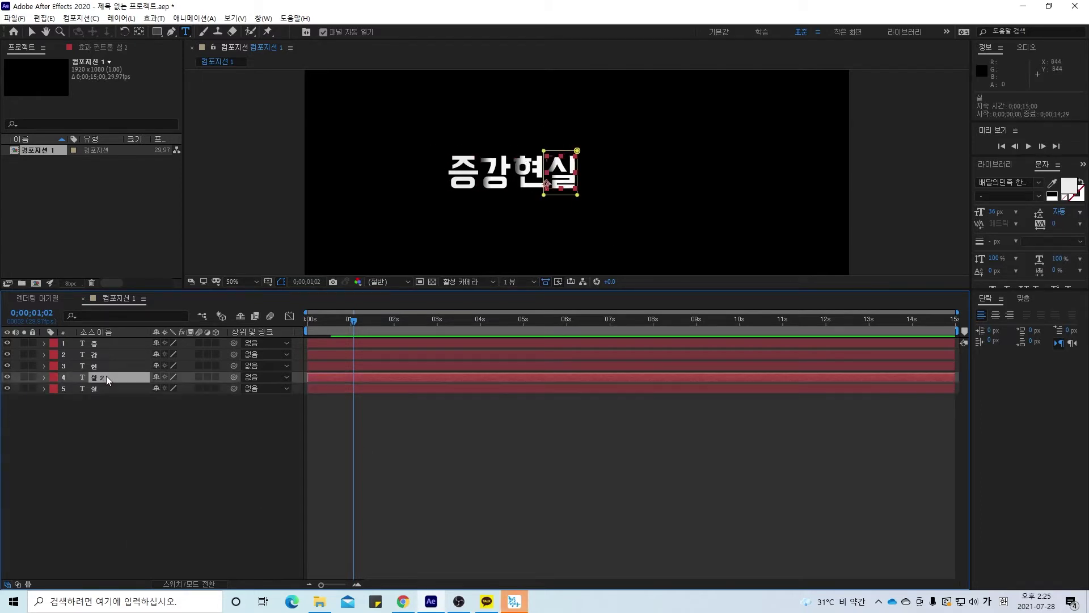
mouse_move(107, 376)
left_mouse_down()
mouse_move(111, 392)
mouse_move(102, 389)
left_mouse_up()
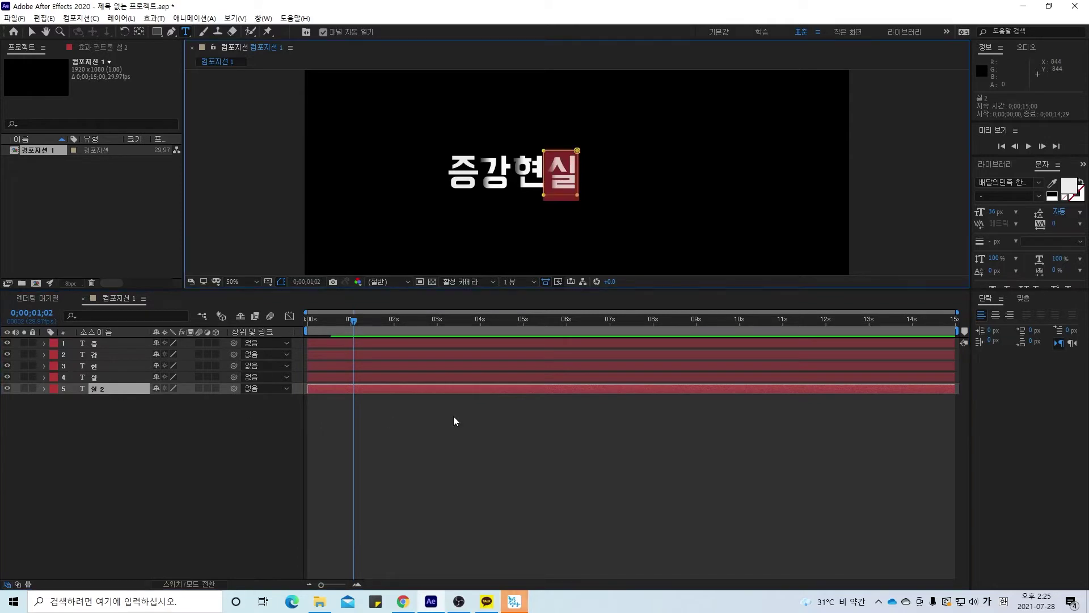
type("시")
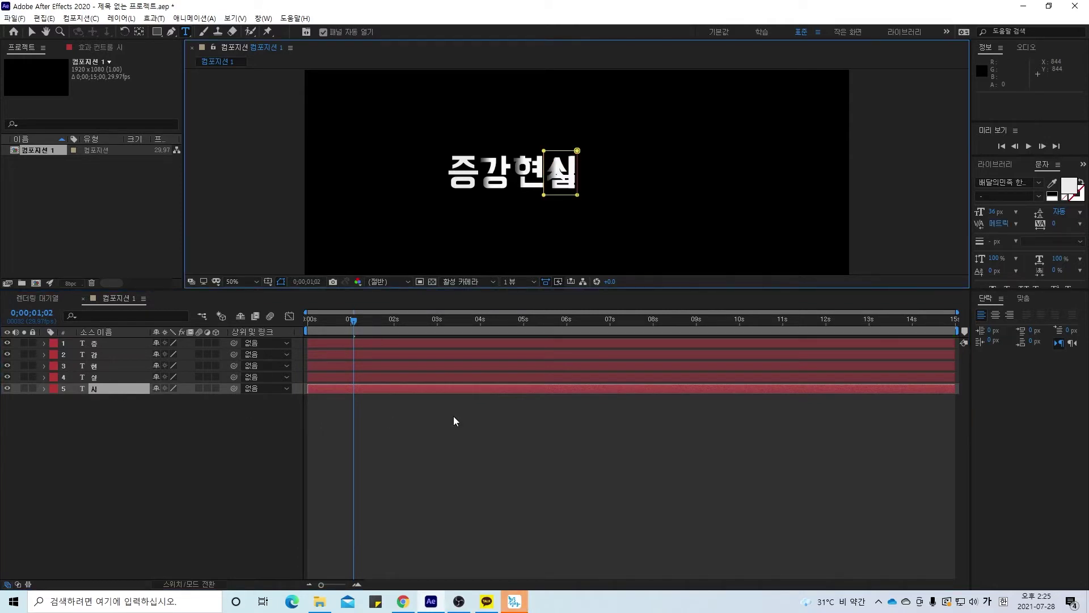
Activate the Selection tool, keep the "시" layer selected and advance the playhead to 0;00;01;07
left_click(177, 422)
left_click(372, 392)
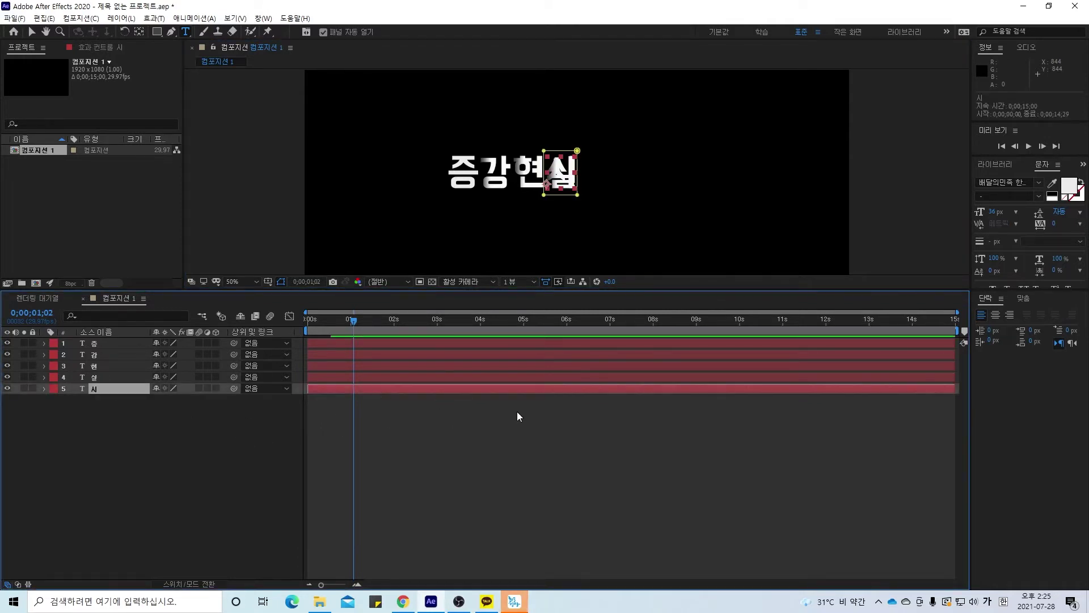
key("Page_Down")
key("Page_Down")
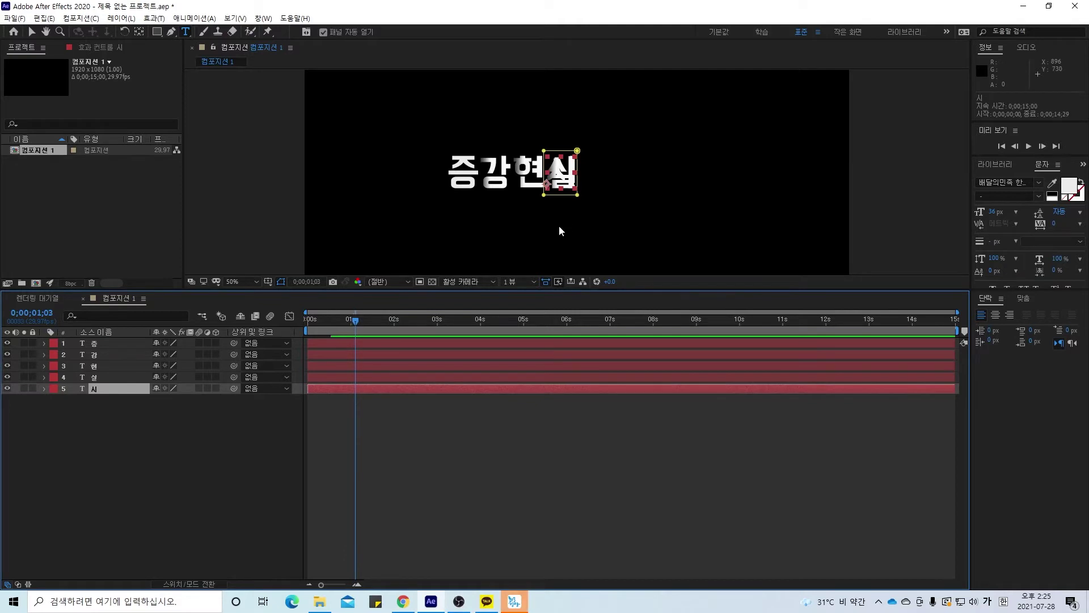
left_click(32, 32)
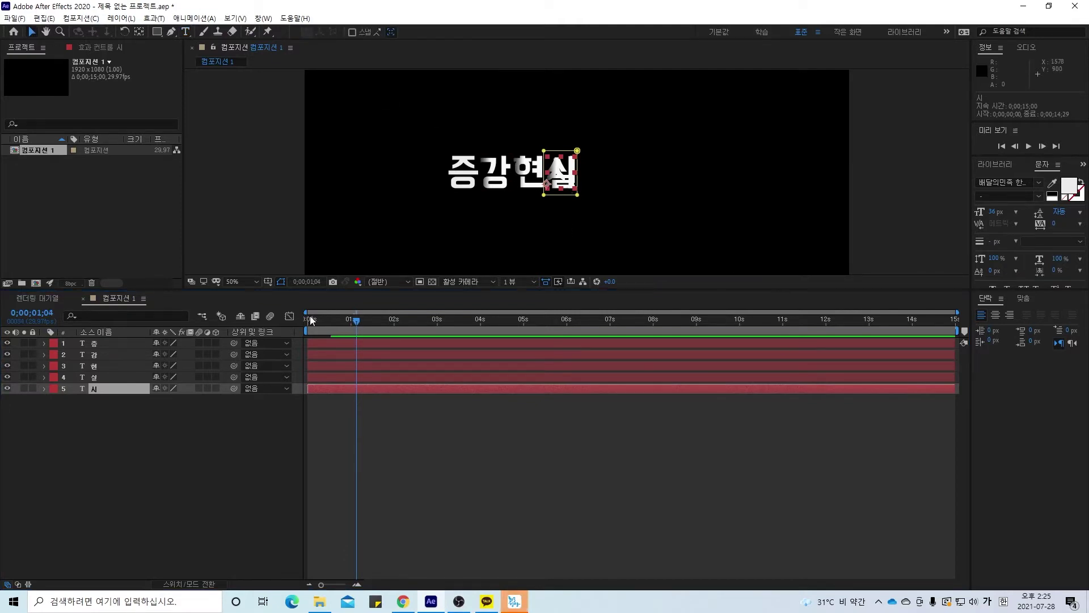
left_click(407, 387)
key("Page_Down")
key("Page_Down")
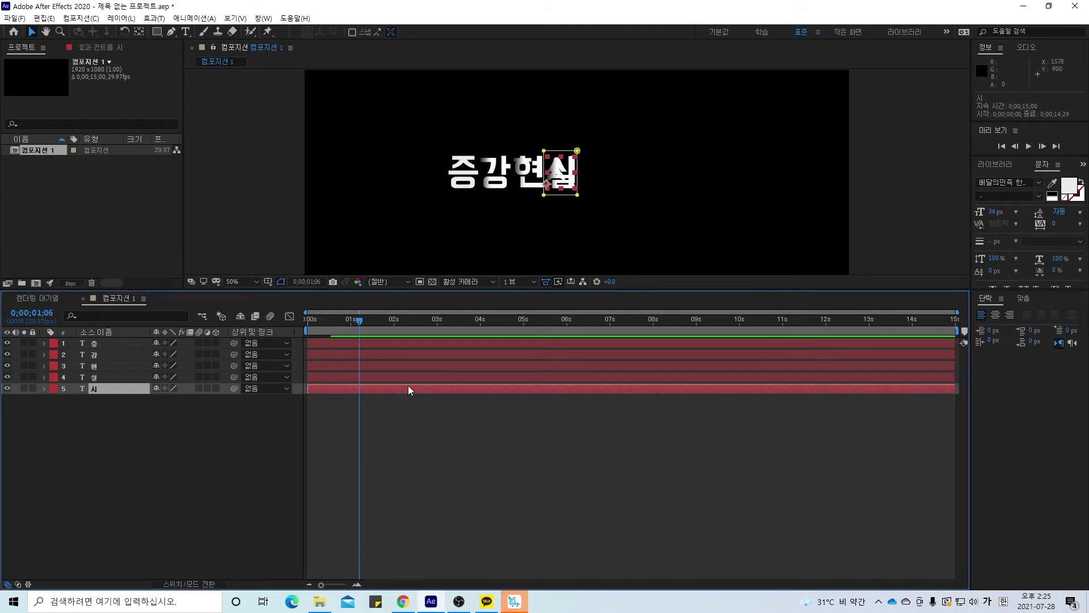
left_click(30, 33)
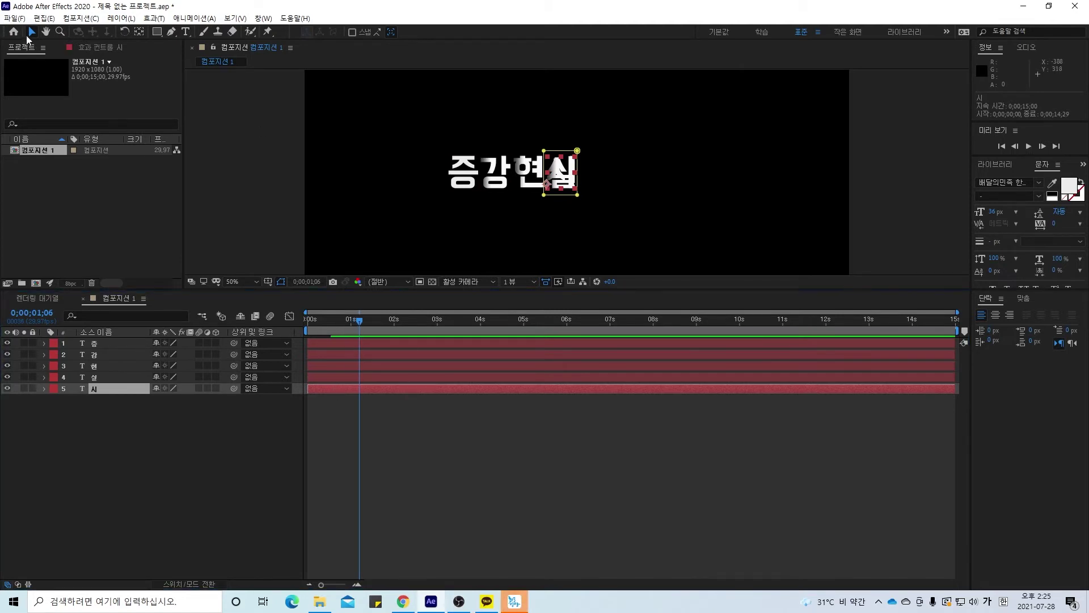
left_click(572, 180)
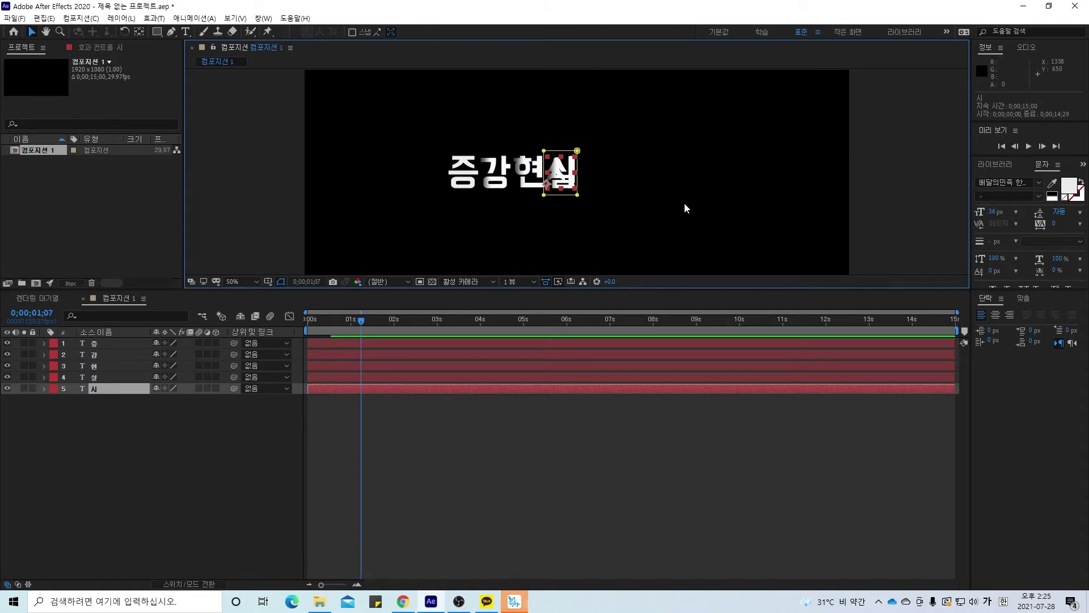
key("Page_Up")
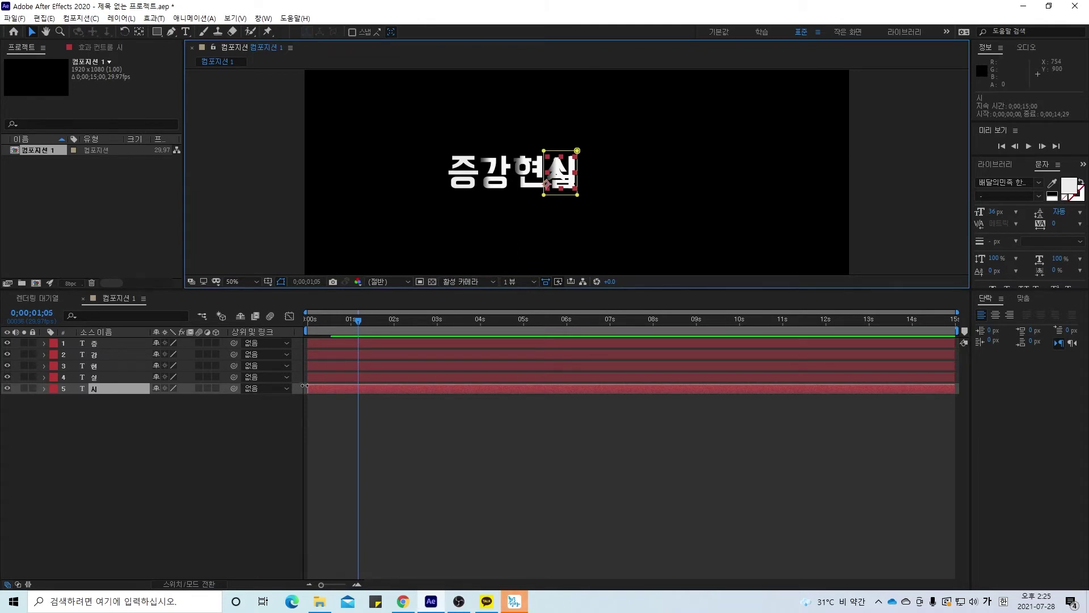
left_click(332, 390)
key("Page_Down")
key("Page_Down")
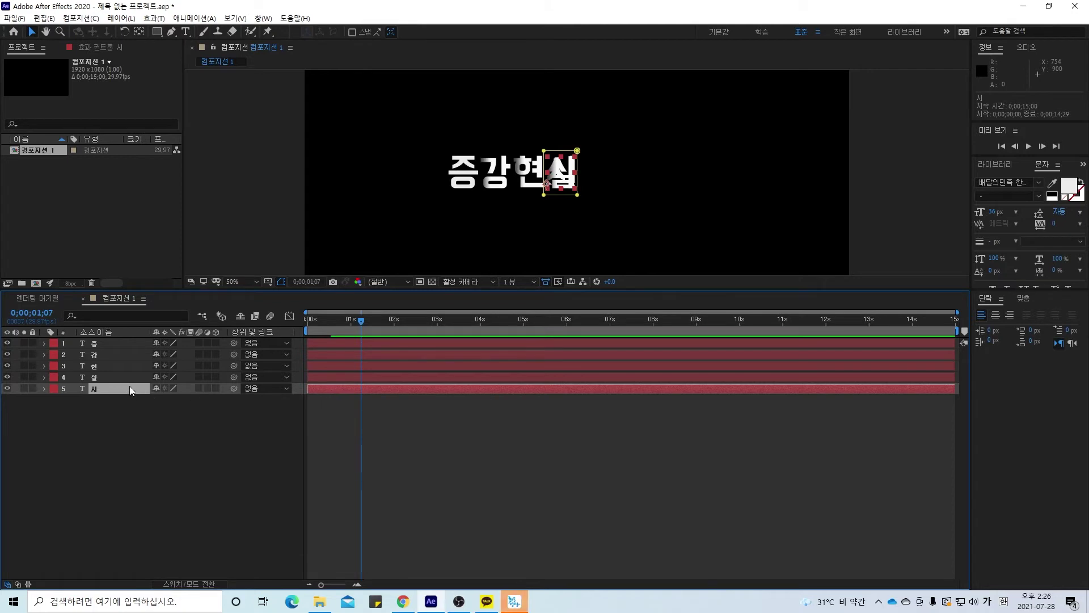
Shift the "시" layer 120 px to the right, to X 972.2, so it follows "실"
left_click(566, 179)
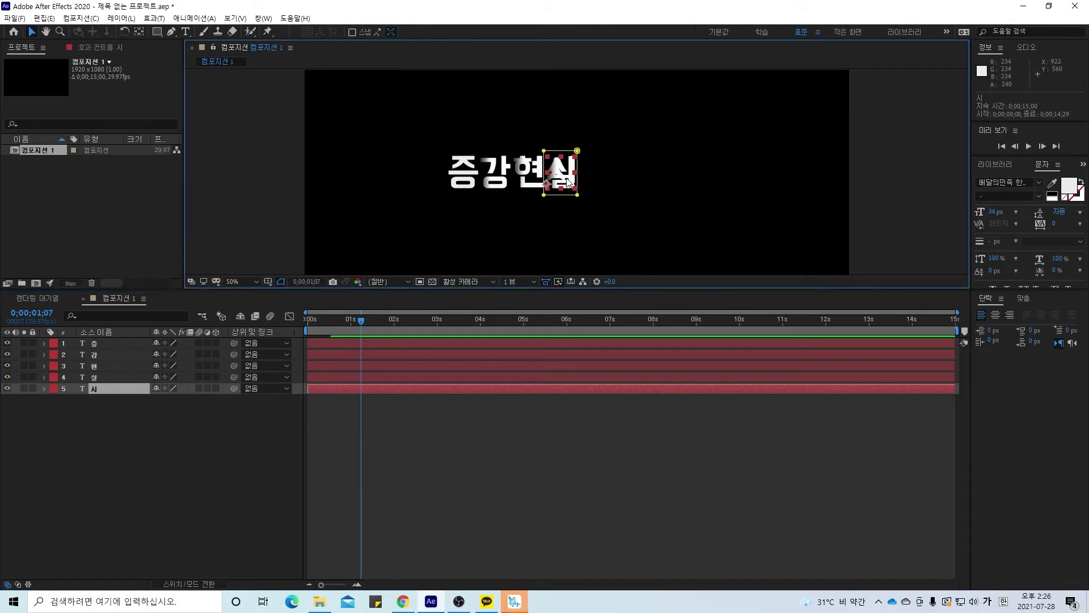
key("shift+Right")
key("shift+Right")
key("shift+Right")
key("shift+Right")
key("shift+Right")
key("shift+Right")
key("shift+Right")
key("shift+Right")
key("shift+Right")
key("shift+Right")
key("shift+Right")
key("shift+Right")
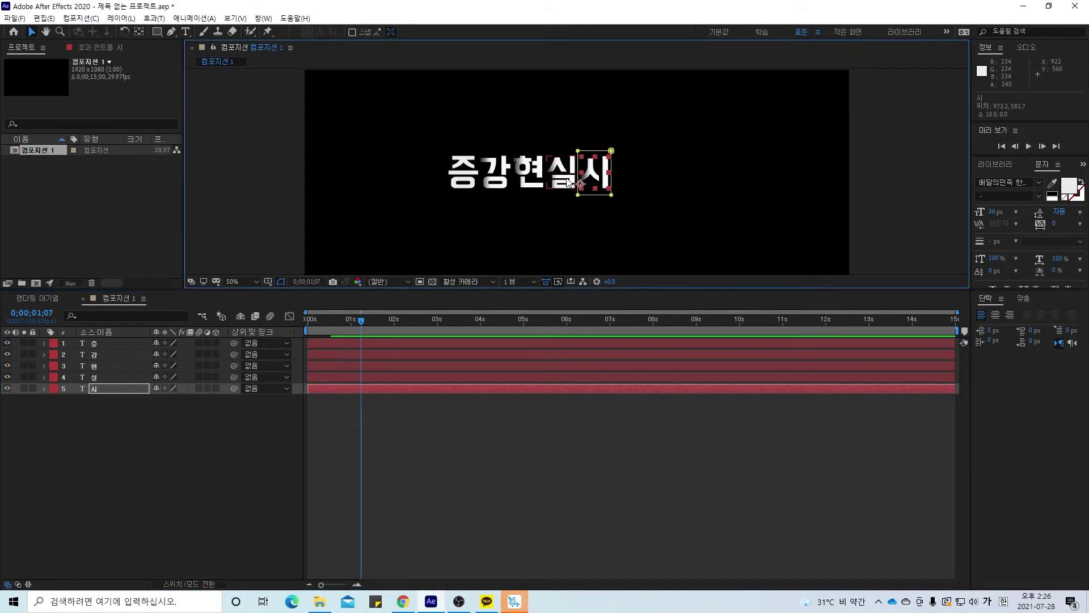
left_click(418, 478)
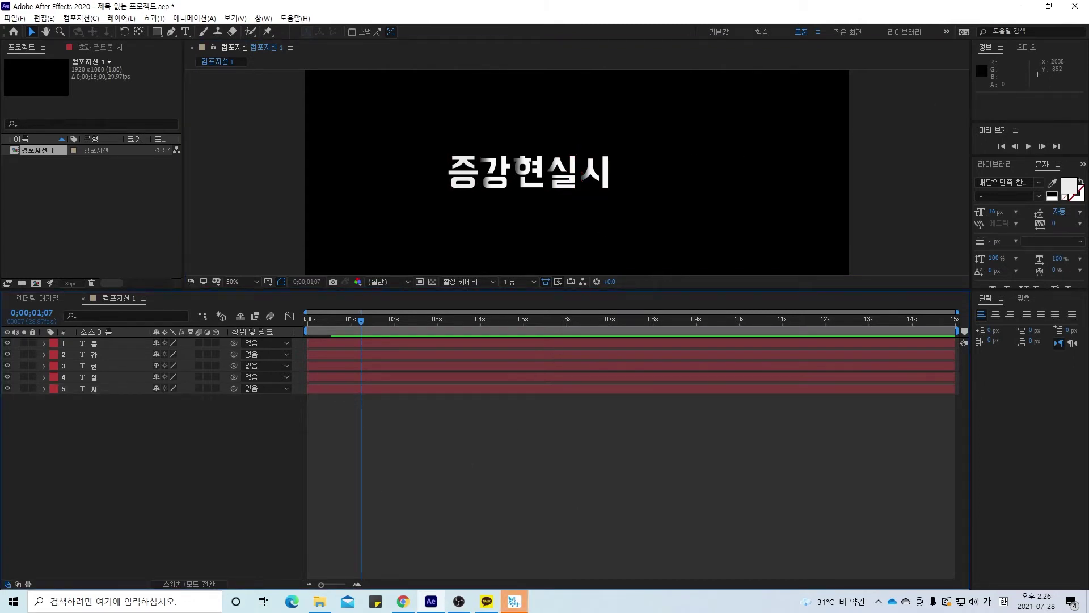
Duplicate the "시" layer to the bottom of the layer stack and change the copy's text to "스"
left_click(121, 389)
key("ctrl+d")
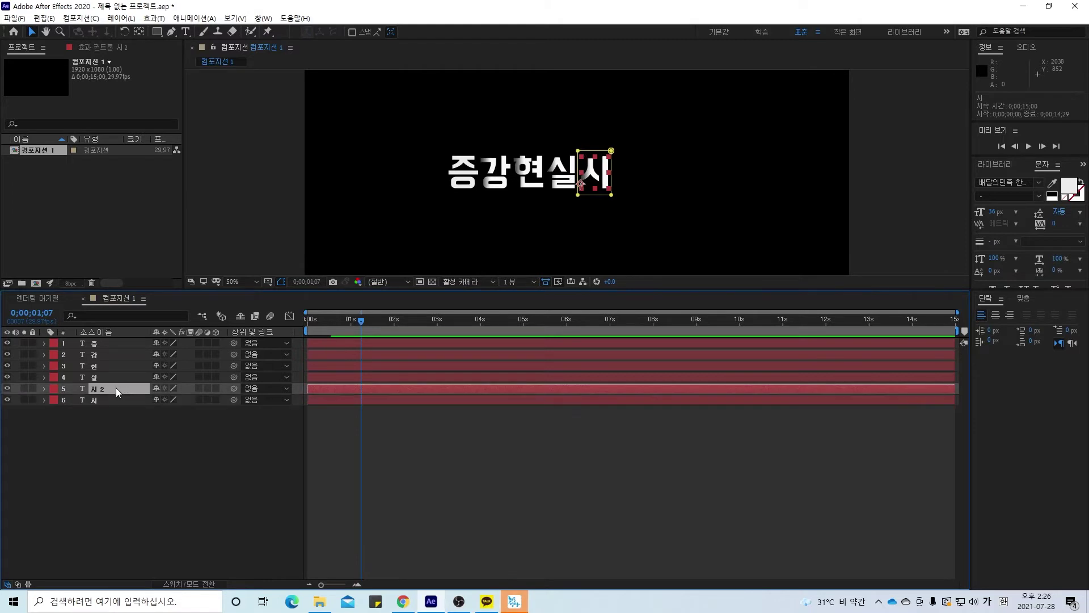
left_click_drag(116, 387, 111, 403)
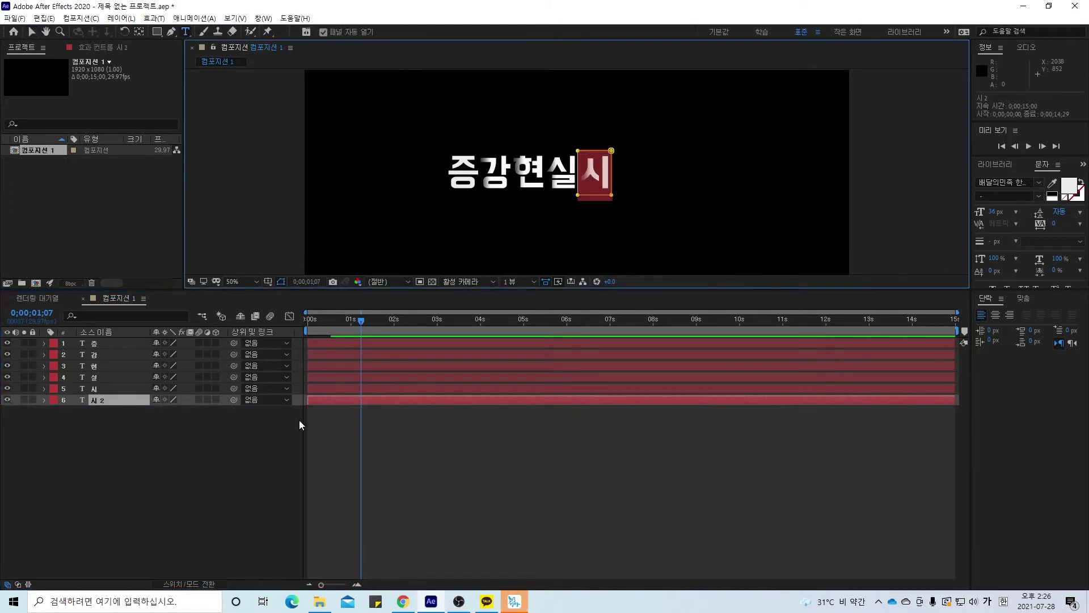
type("스")
left_click(414, 470)
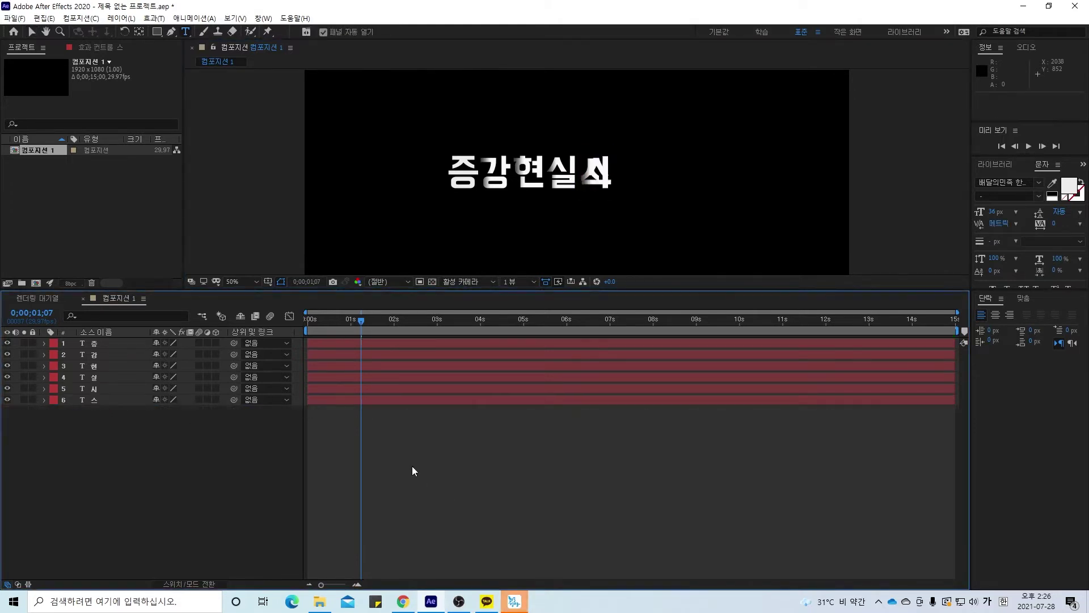
Shift the "스" layer 100 px to the right, to X 1072.2
left_click(340, 401)
key("shift+Right")
key("shift+Right")
key("shift+Right")
key("shift+Right")
key("shift+Right")
key("shift+Right")
key("shift+Right")
key("shift+Right")
key("shift+Right")
key("shift+Right")
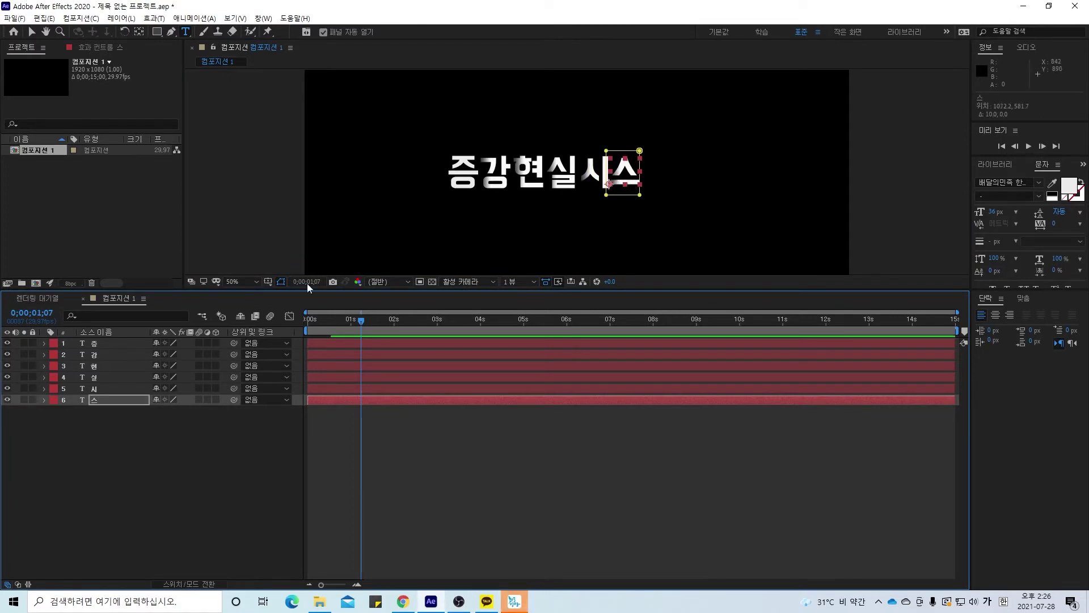
Duplicate the "스" layer to the bottom of the layer stack and change the copy's text to "템"
key("ctrl+d")
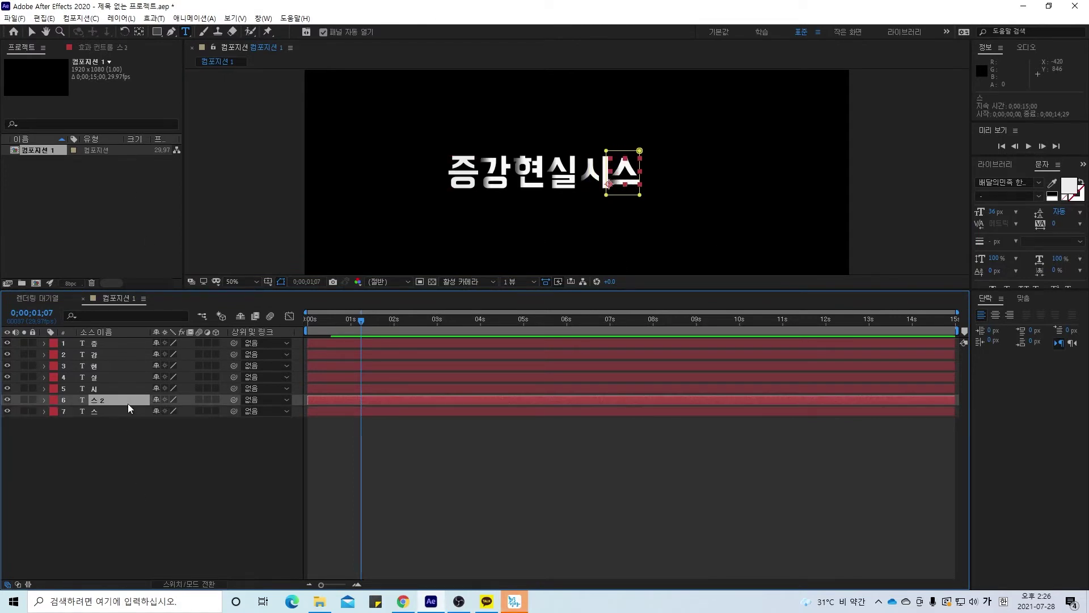
left_click_drag(118, 403, 121, 415)
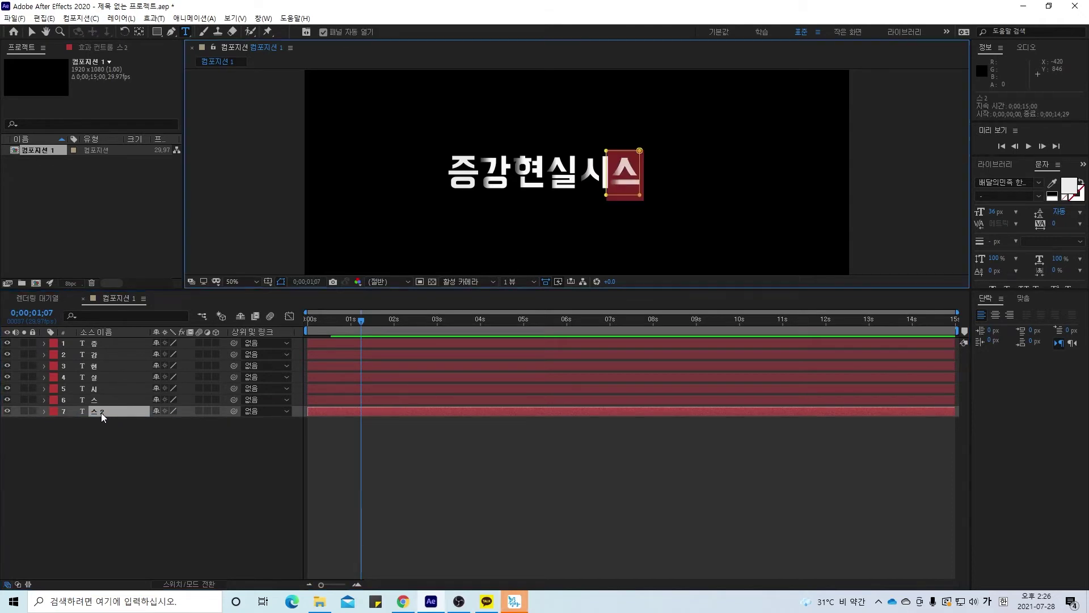
type("템")
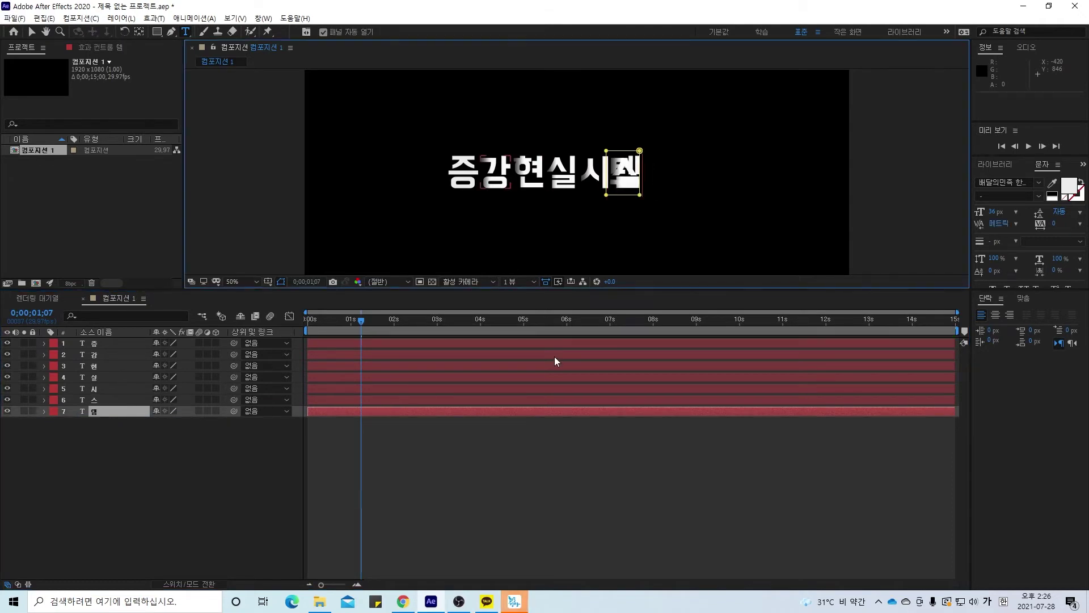
Shift the "템" layer 100 px to the right, to X 1172.2, completing the title line
left_click(30, 28)
key("shift+Right")
key("shift+Right")
key("shift+Right")
key("shift+Right")
key("shift+Right")
key("shift+Right")
key("shift+Right")
key("shift+Right")
key("shift+Right")
key("shift+Right")
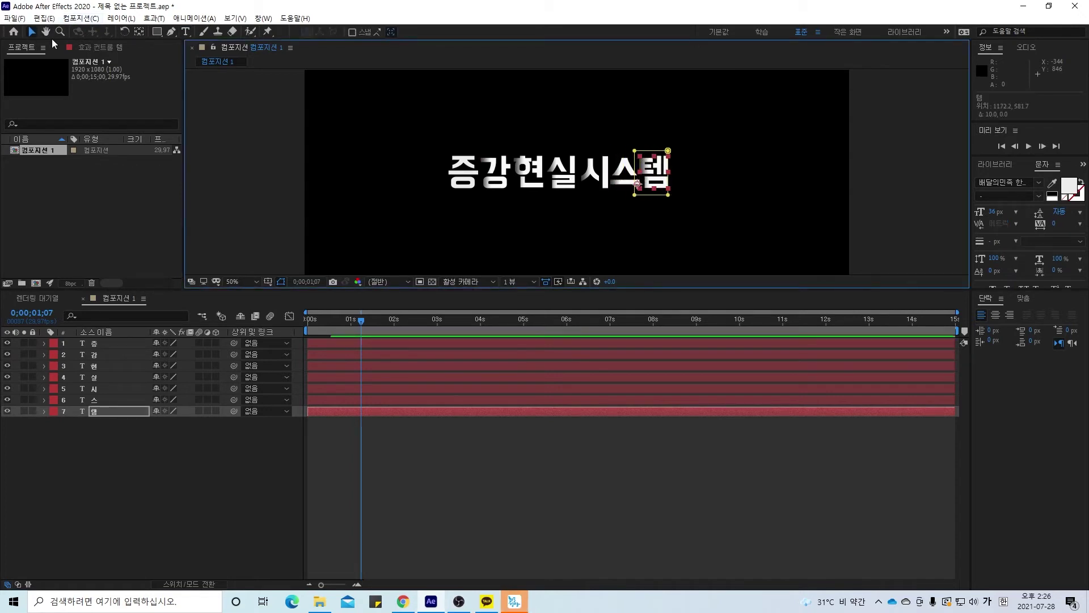
left_click(423, 520)
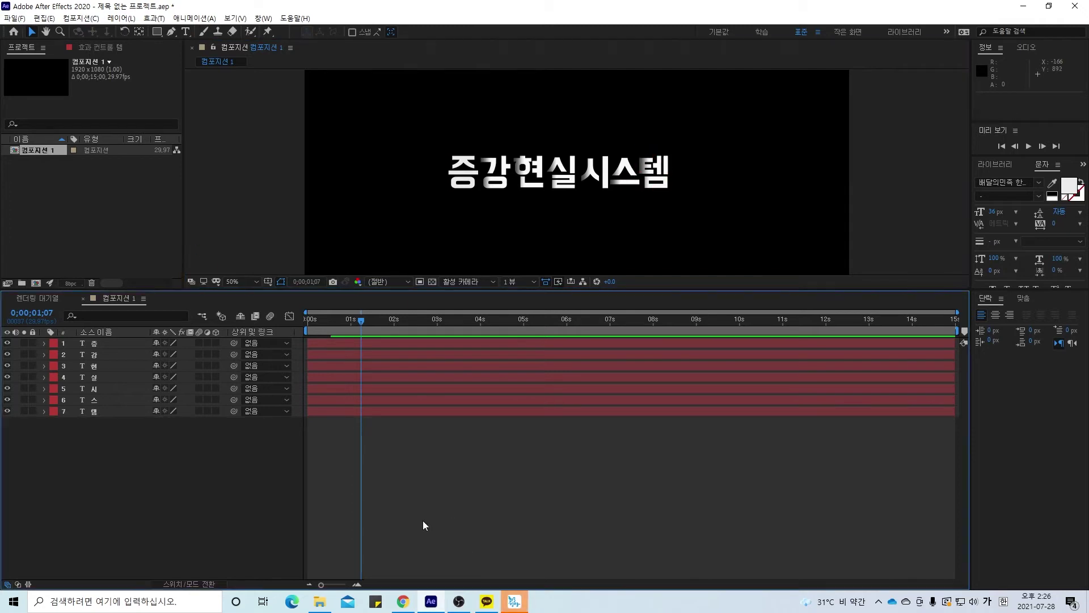
Play the title animation twice from the start to check all seven characters together
key("space")
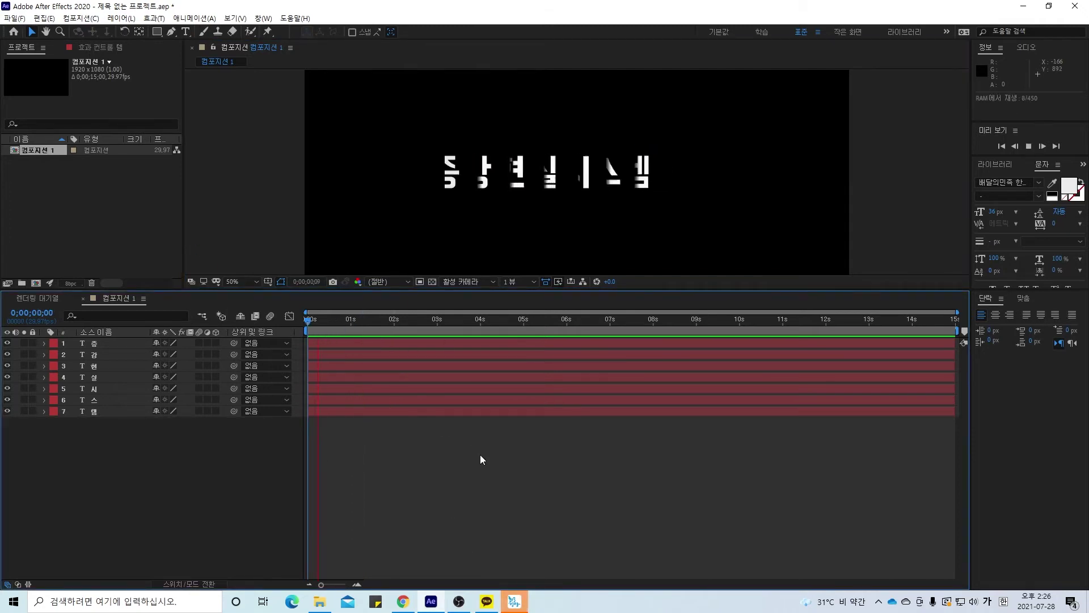
key("space")
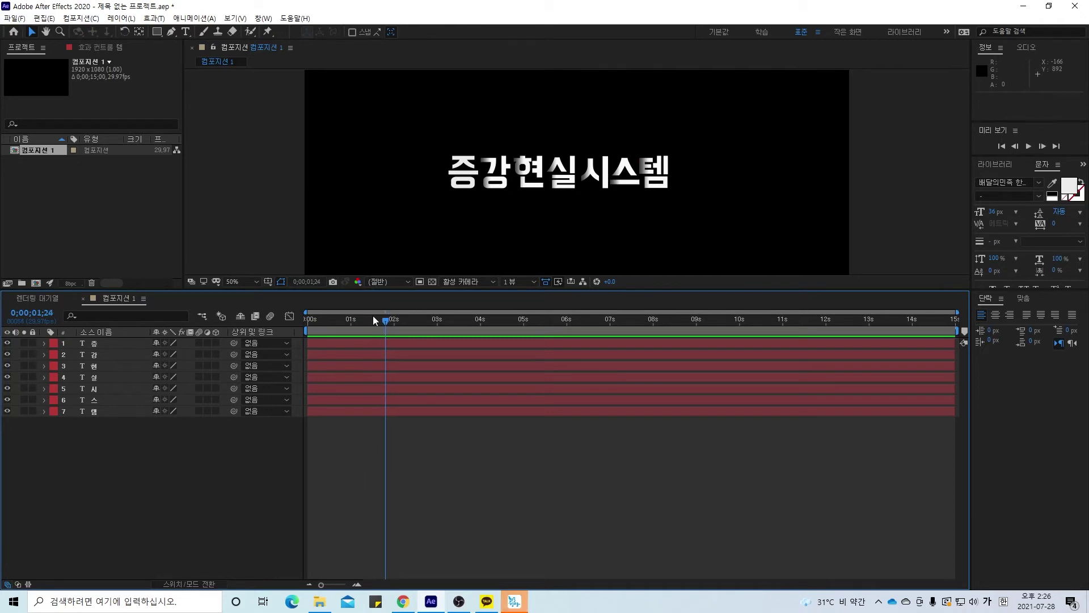
key("space")
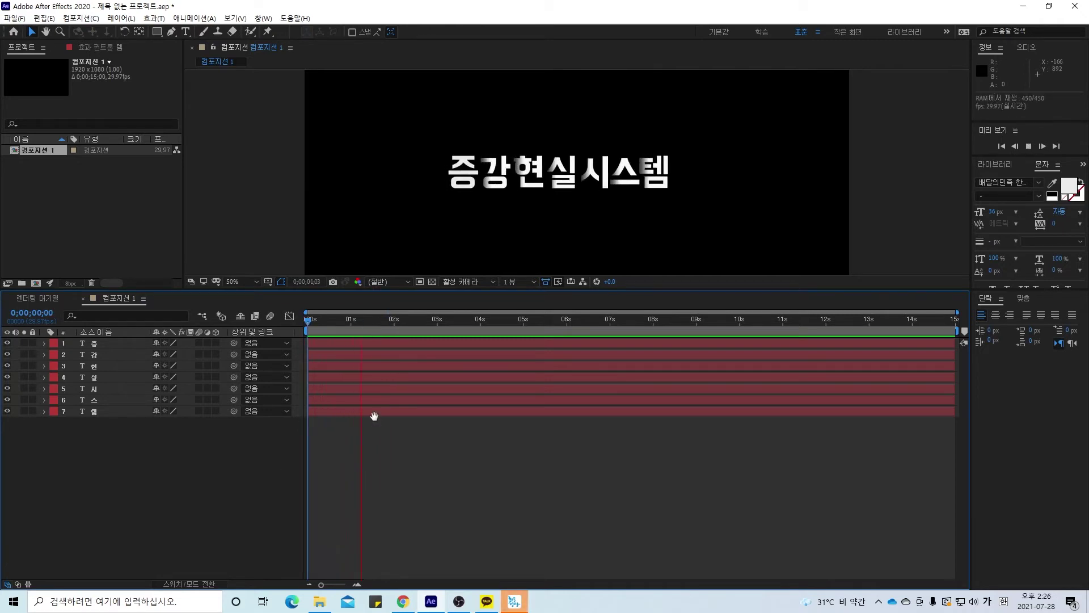
key("space")
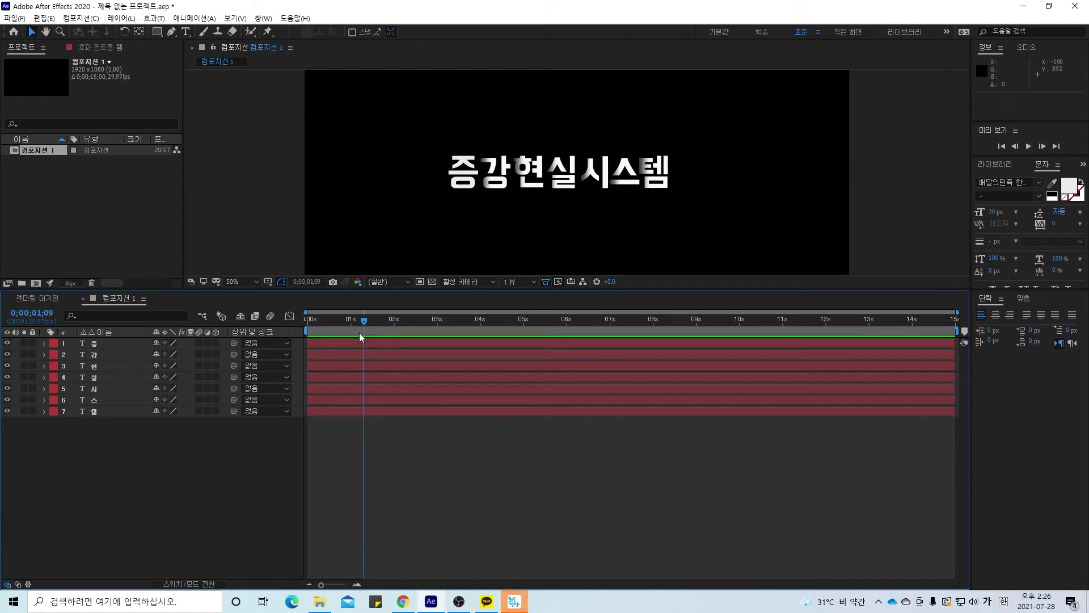
Delay the "강" layer's start to 0;00;00;08 and preview the offset from the beginning
left_click(307, 321)
left_click(310, 341)
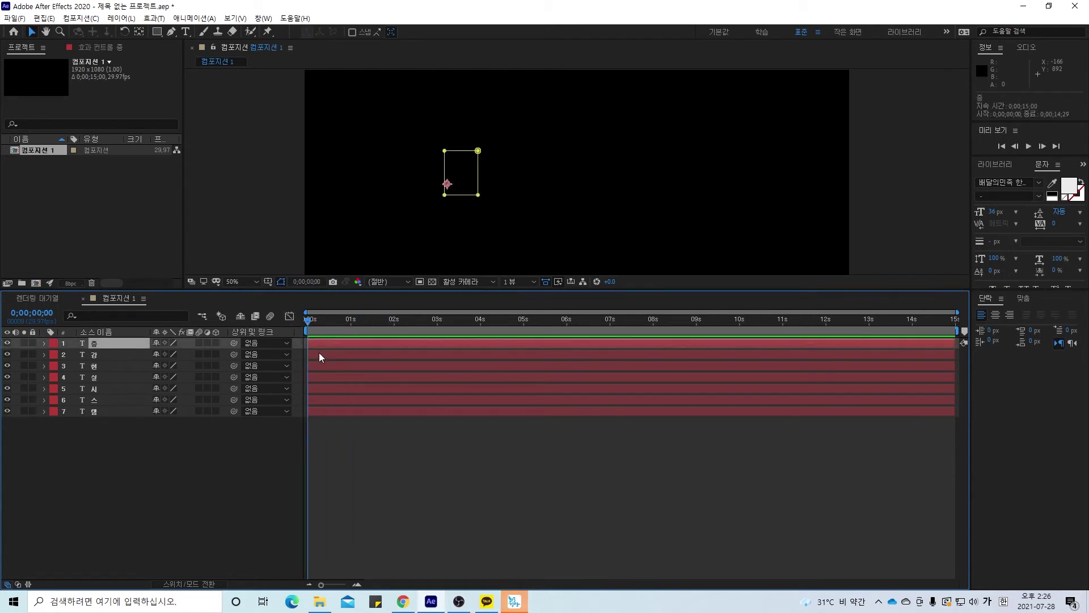
left_click(320, 355)
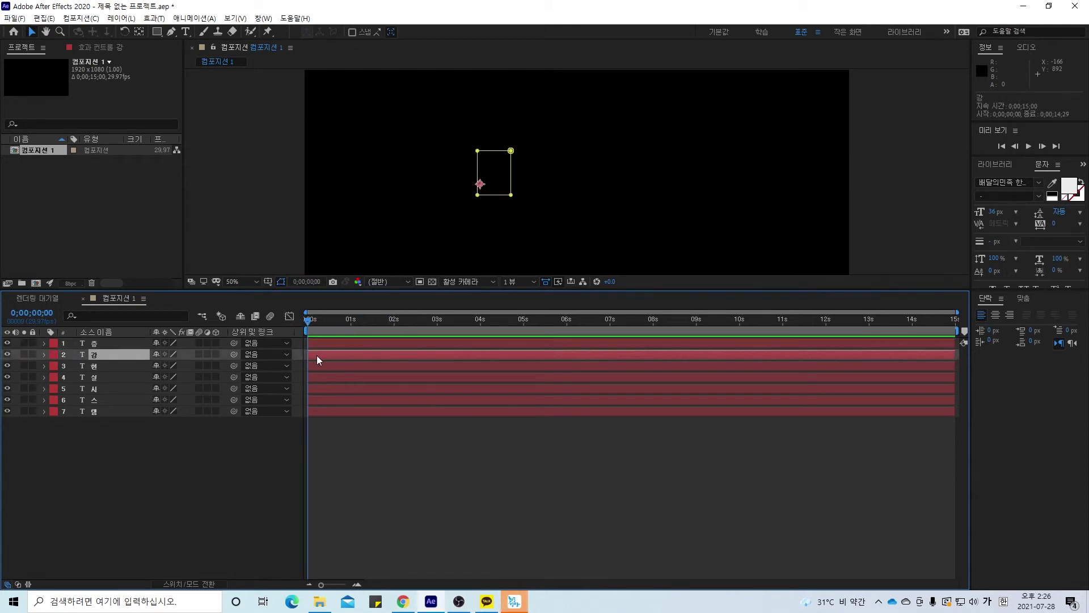
left_click_drag(316, 355, 329, 352)
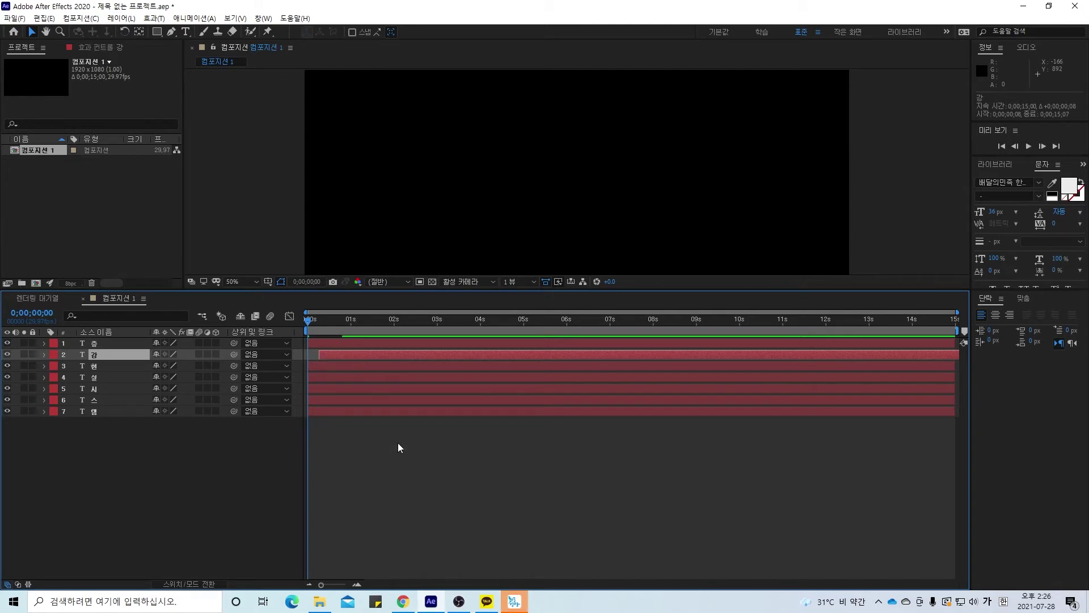
key("space")
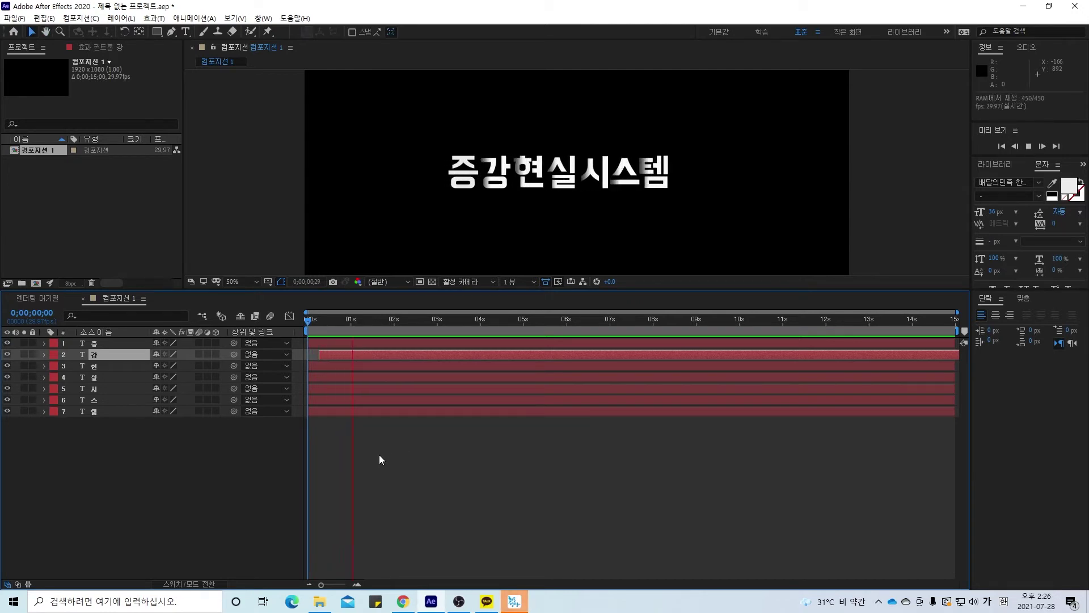
key("space")
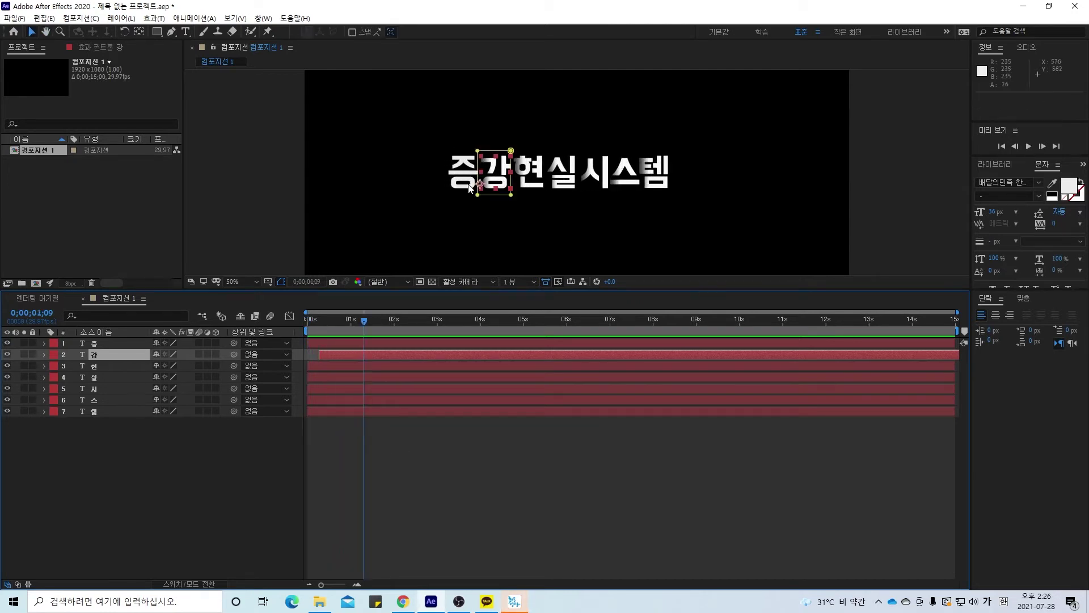
Delay the "현" layer's start to 0;00;00;16 and preview the title from the beginning
left_click(323, 365)
left_click_drag(320, 366, 343, 363)
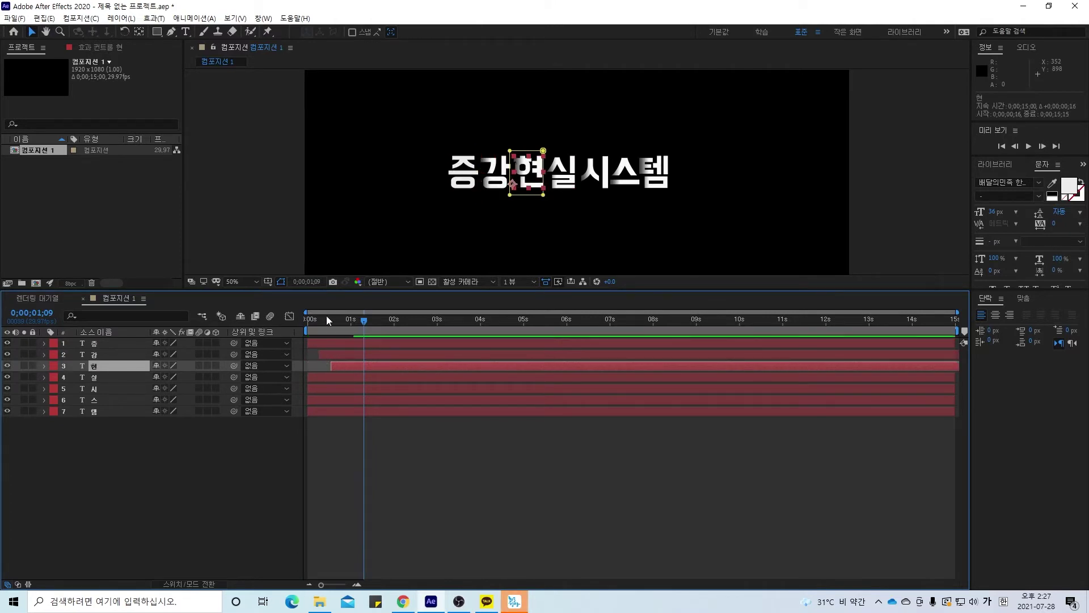
key("Home")
key("space")
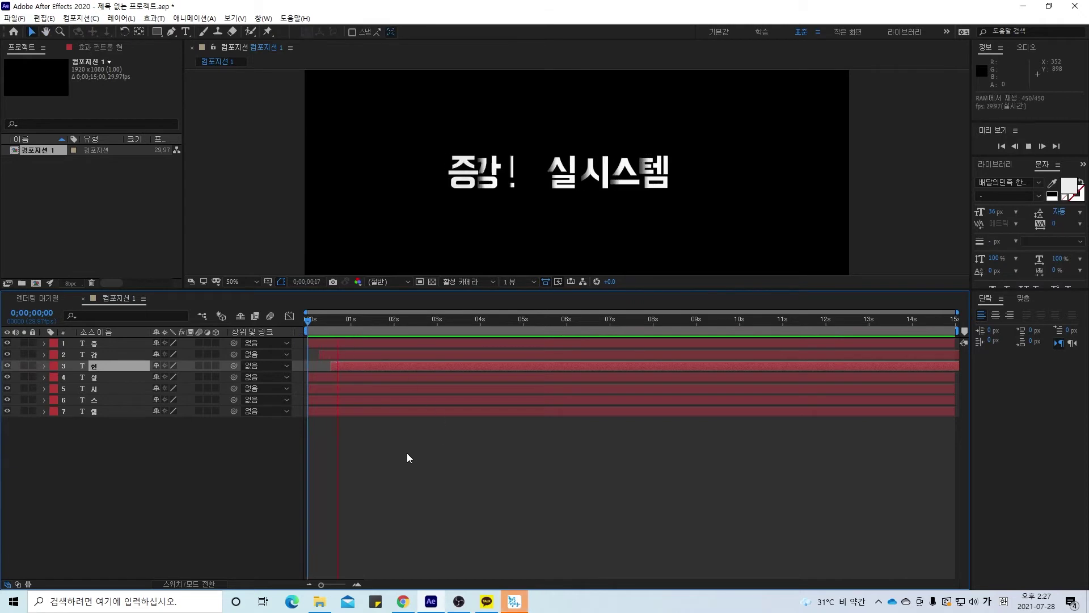
Delay the "실" layer's start to 0;00;00;25, stagger "시", "스" and "템" progressively after it, and preview the sequence
left_click(342, 377)
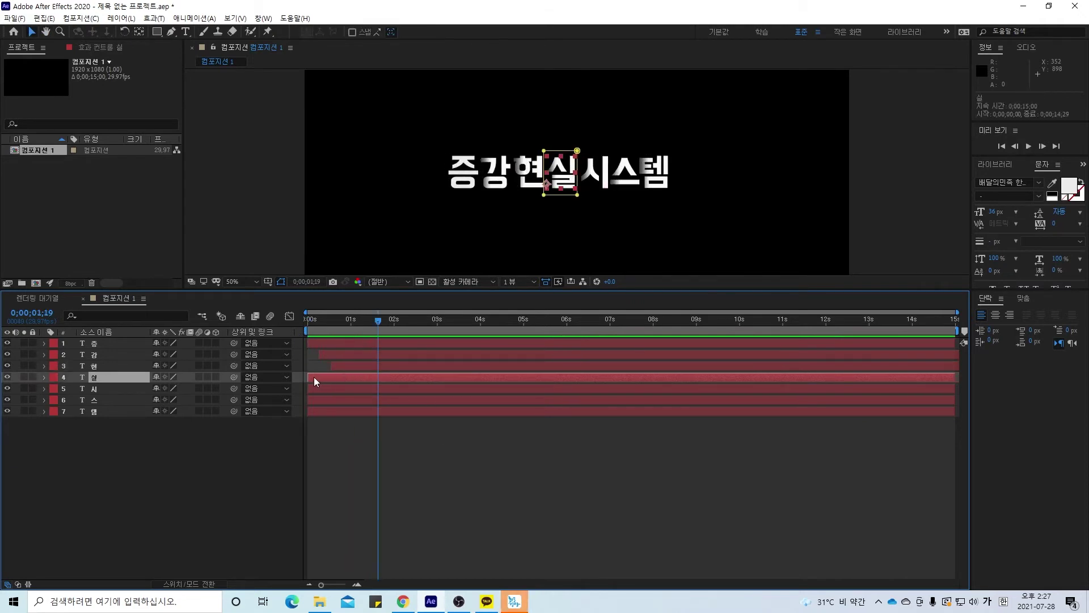
left_click_drag(315, 377, 350, 380)
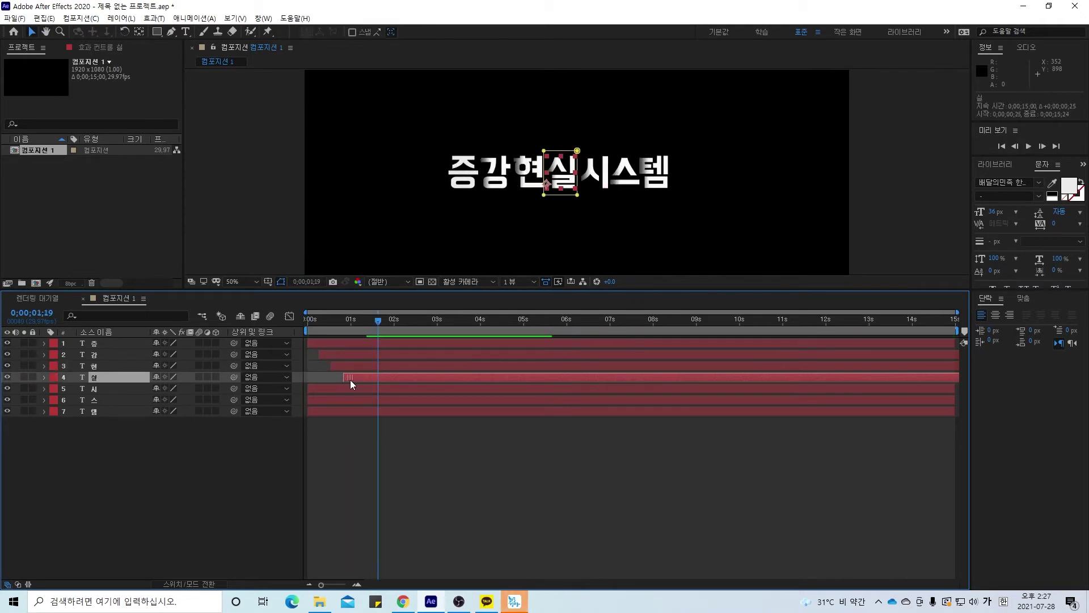
left_click(316, 390)
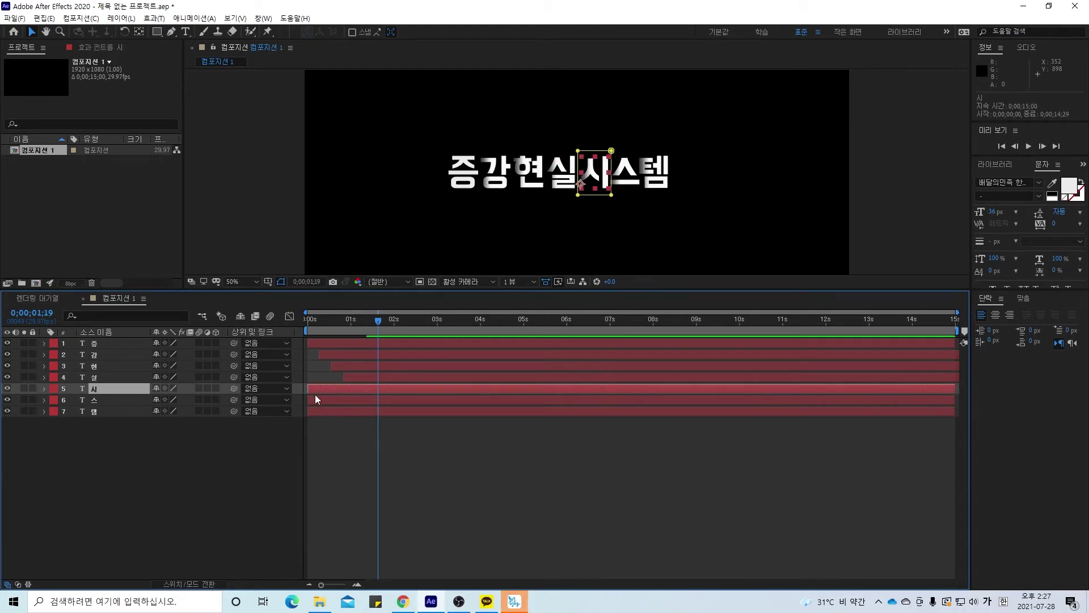
left_click_drag(316, 390, 387, 410)
left_click(322, 410)
key("space")
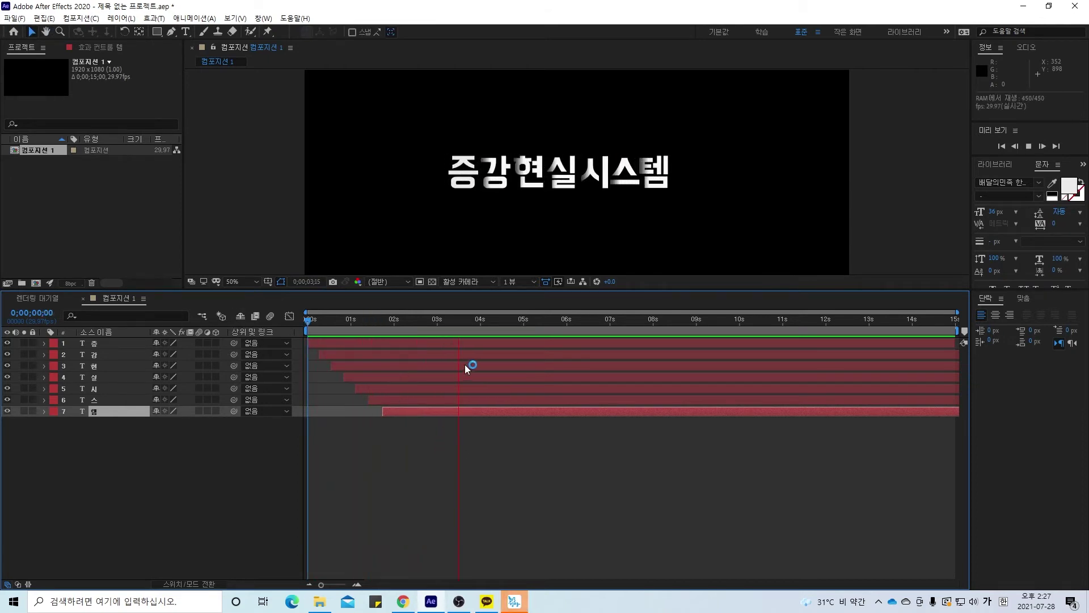
Play the staggered title animation twice from the beginning to check the timing of the seven characters
left_click_drag(451, 323, 269, 377)
key("space")
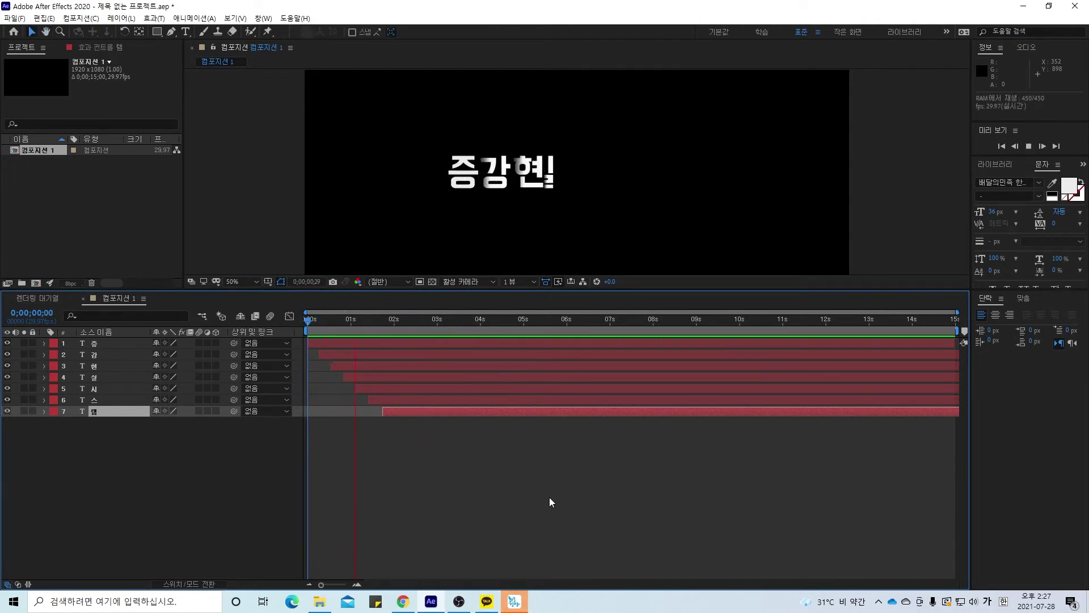
key("space")
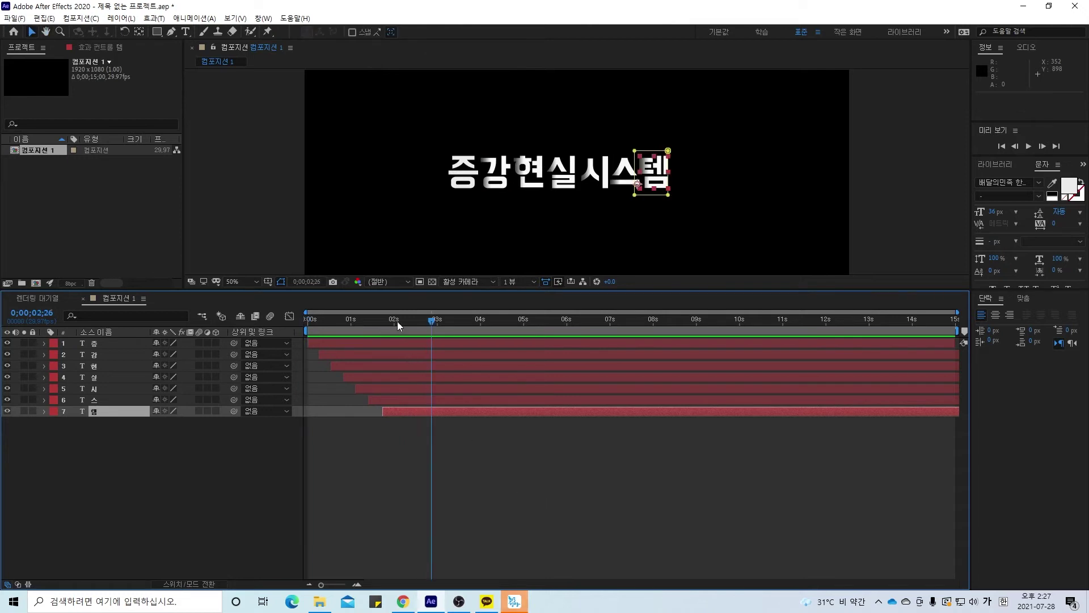
left_click_drag(397, 321, 307, 321)
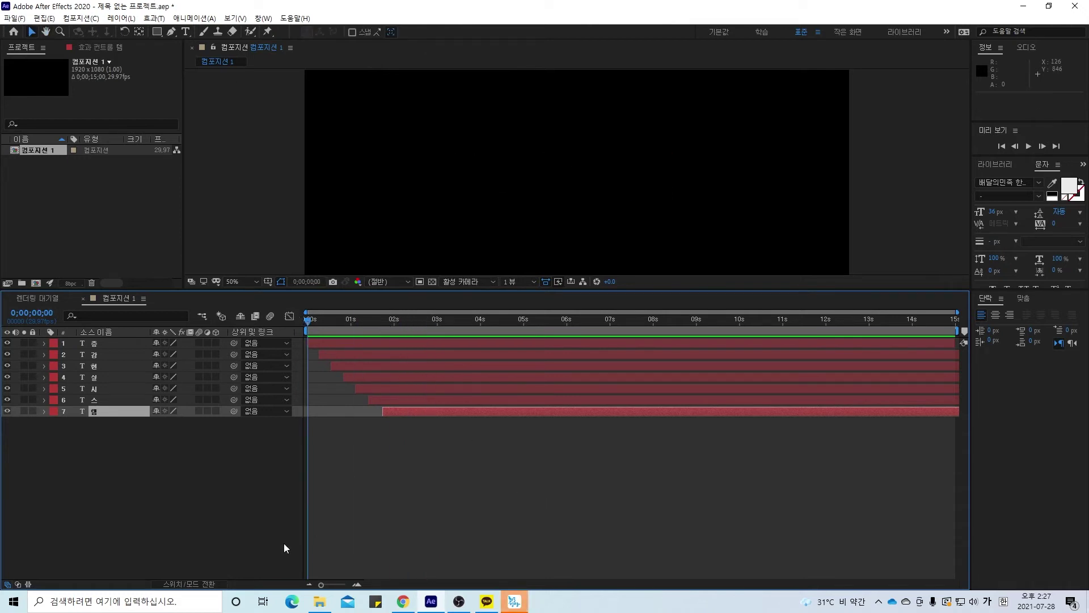
left_click(182, 475)
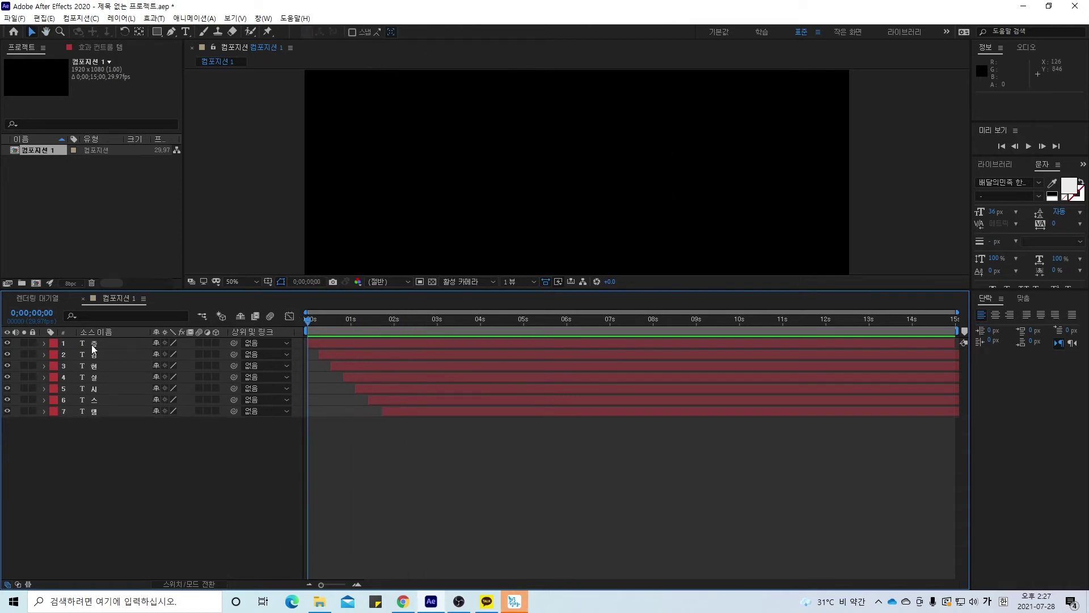
left_click(94, 344)
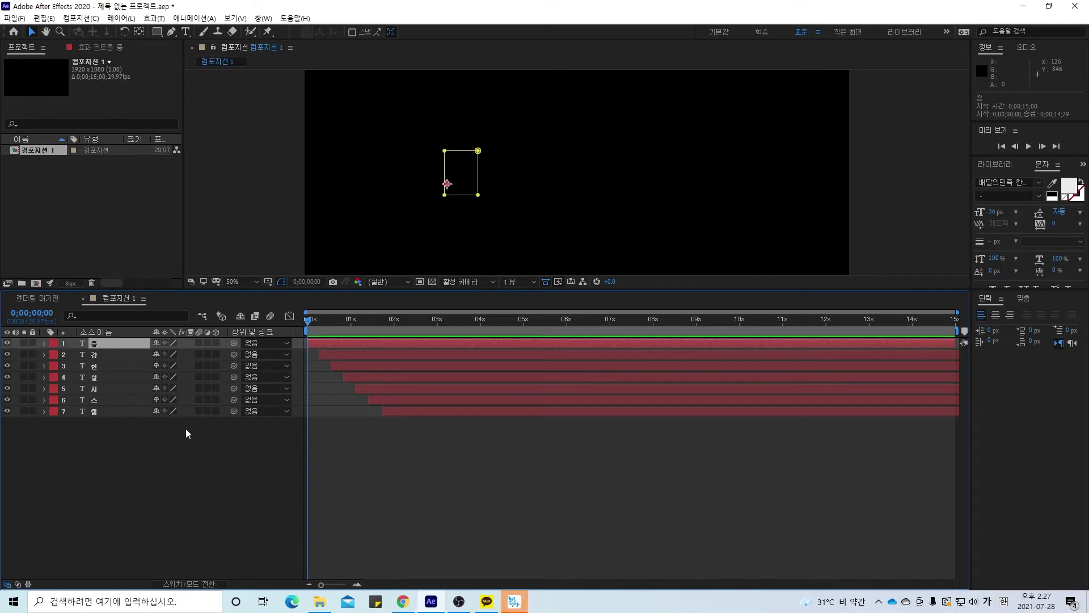
left_click(150, 479)
left_click(111, 342)
left_click_drag(333, 322, 280, 321)
key("space")
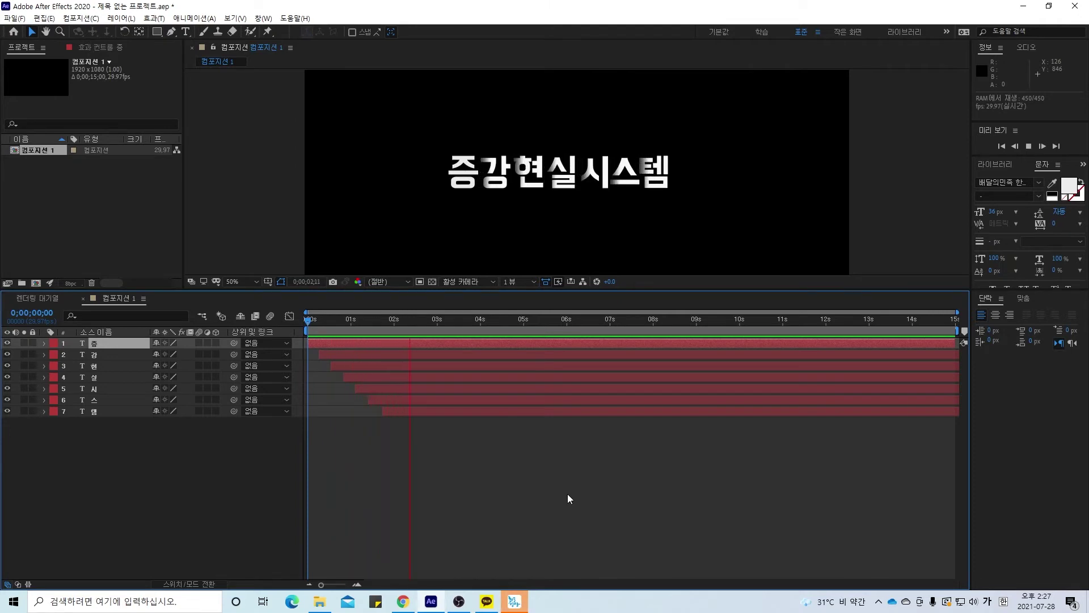
key("space")
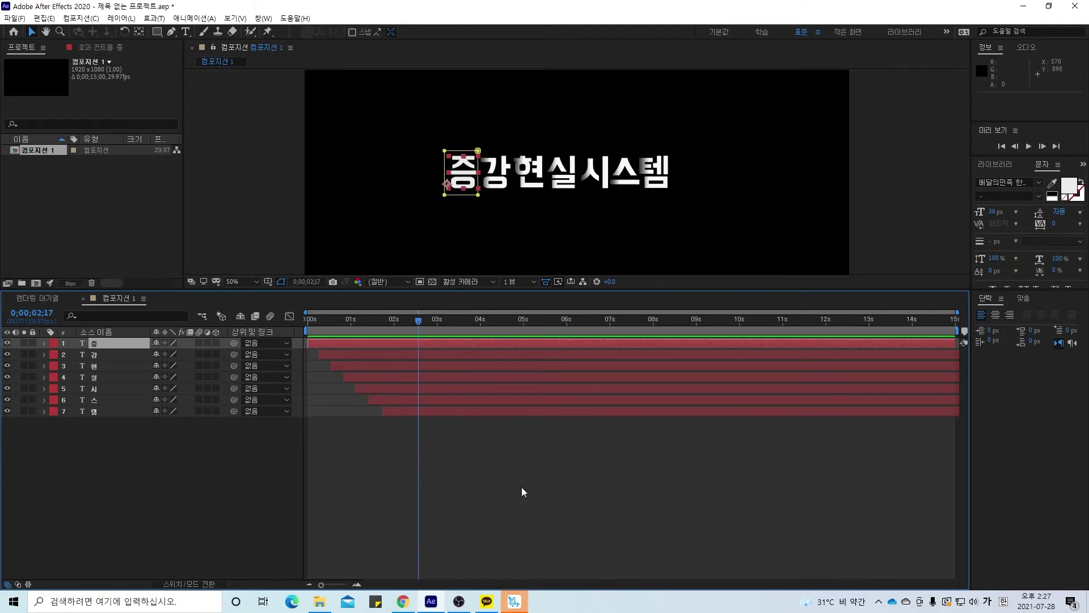
Draw a white-filled rectangle around the title with no layer selected, and delete the resulting shape layer
left_click(472, 465)
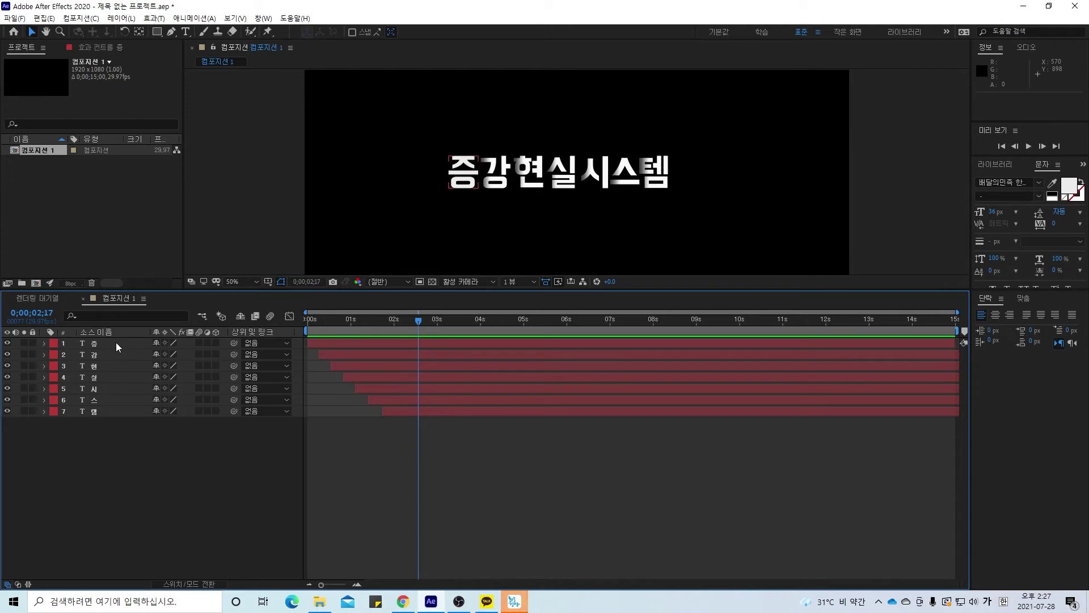
left_click(116, 342)
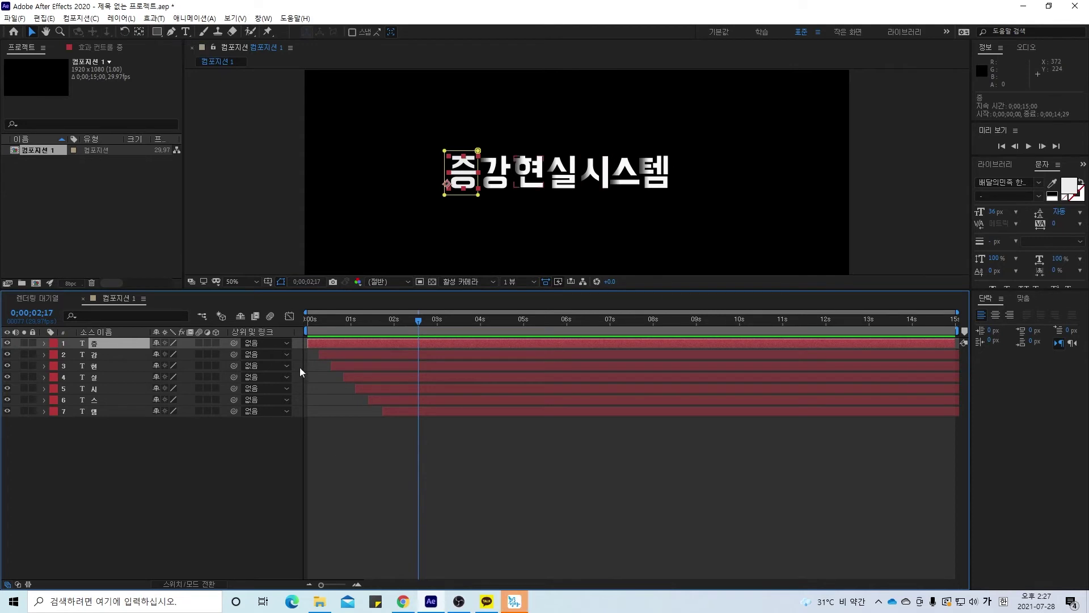
left_click(134, 418)
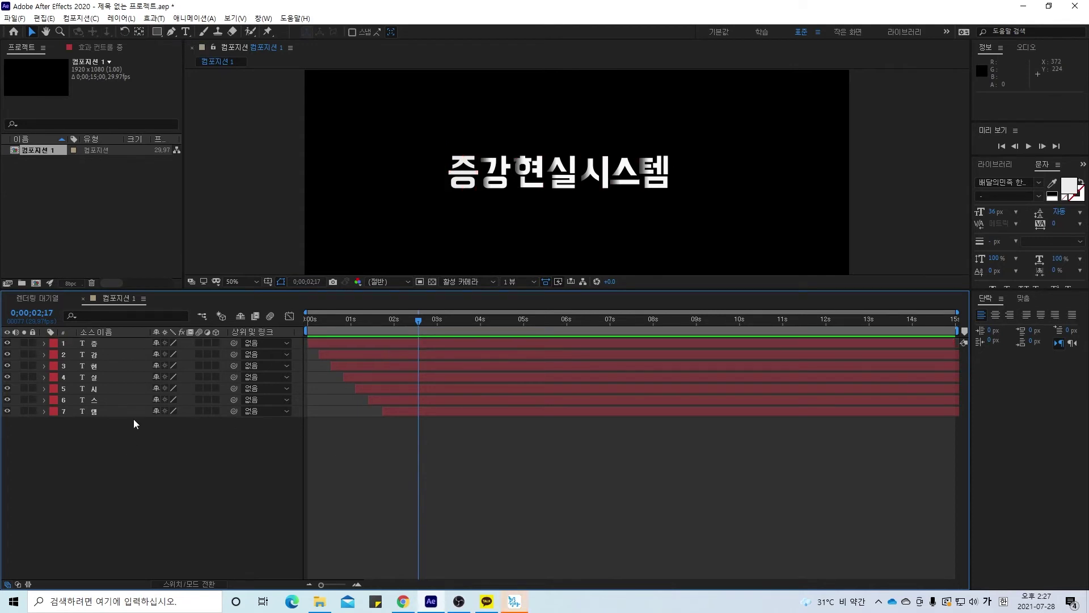
left_click(157, 31)
mouse_move(435, 148)
left_mouse_down()
mouse_move(499, 192)
mouse_move(681, 202)
left_mouse_up()
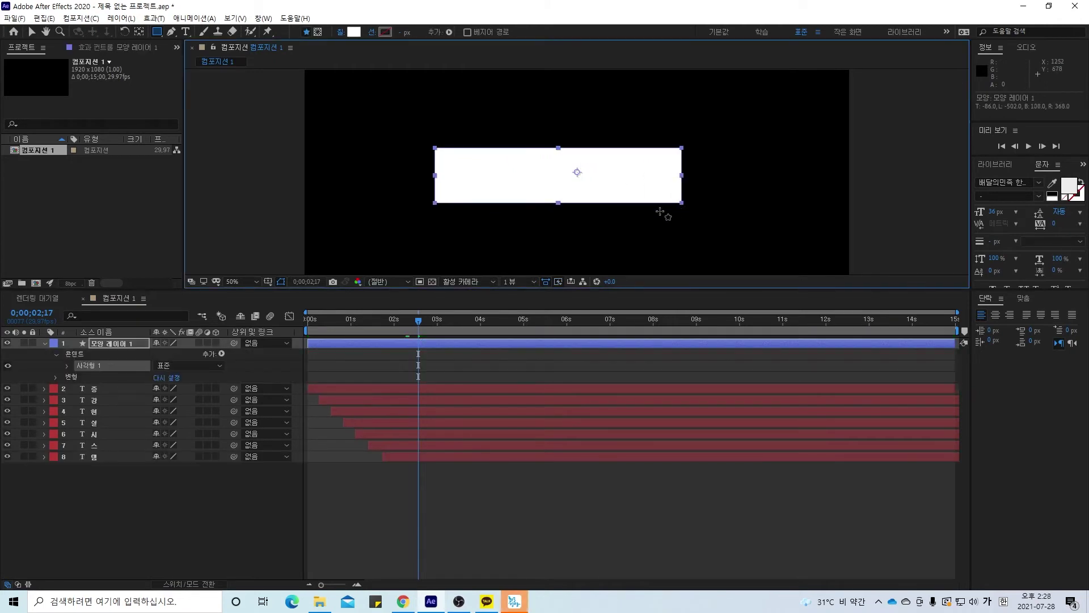
left_click(115, 345)
key("Delete")
Try a rectangular mask around the whole title on the "시" layer and undo it
left_click(103, 392)
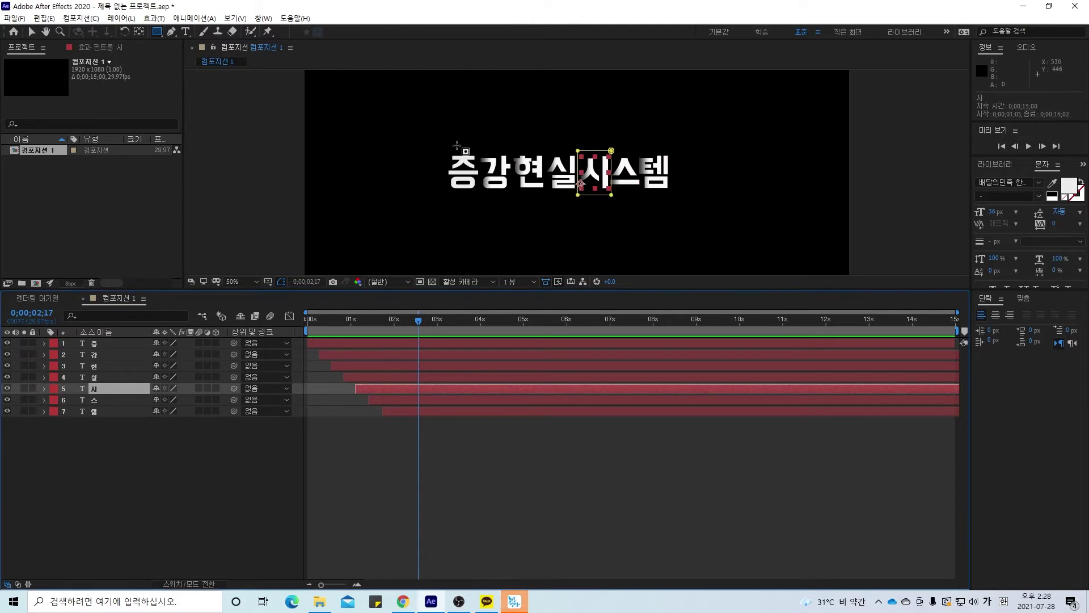
mouse_move(426, 146)
left_mouse_down()
mouse_move(667, 216)
mouse_move(697, 210)
left_mouse_up()
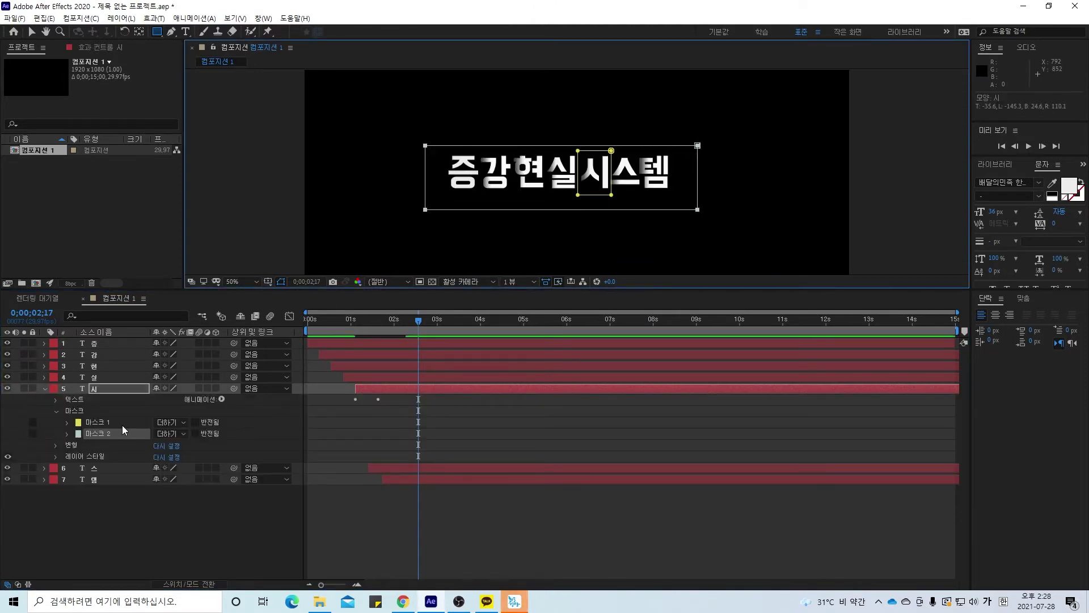
key("ctrl+z")
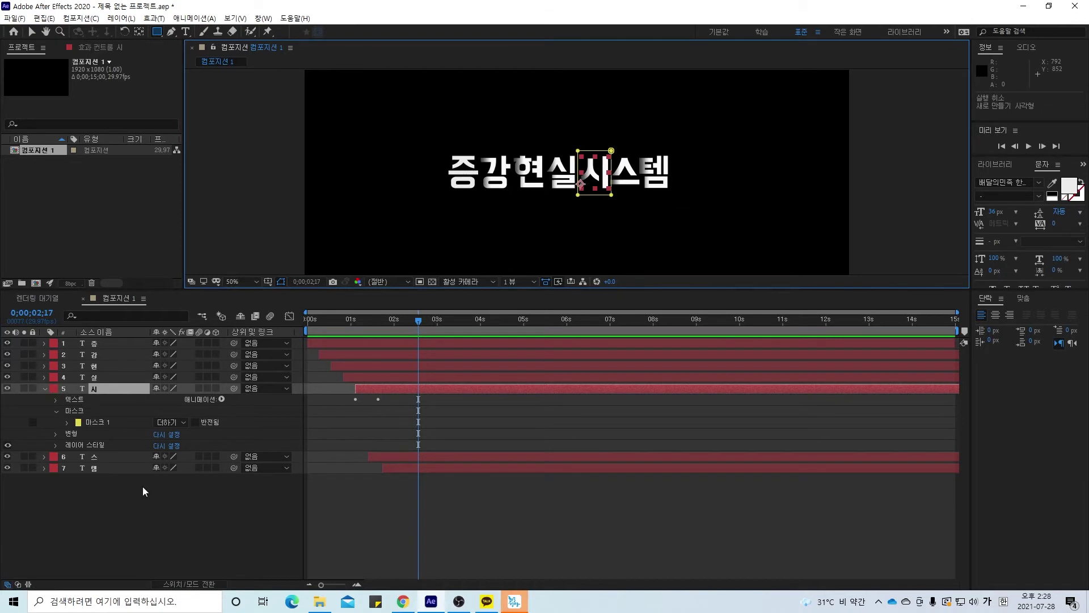
left_click(137, 564)
left_click(44, 388)
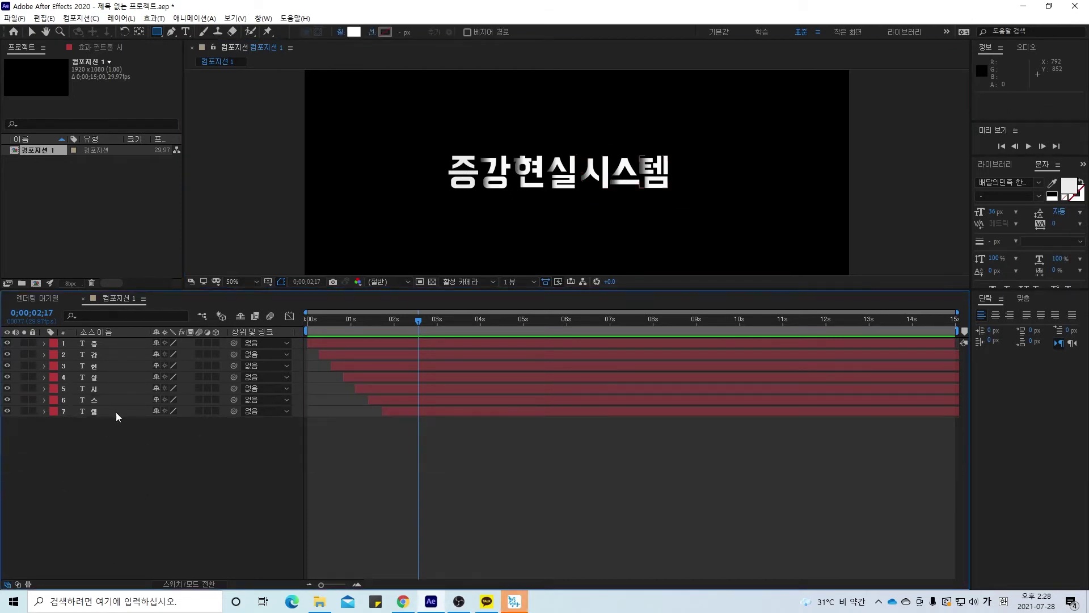
Draw a rectangle around the whole title on a new shape layer and set its fill to none
left_click_drag(433, 150, 687, 204)
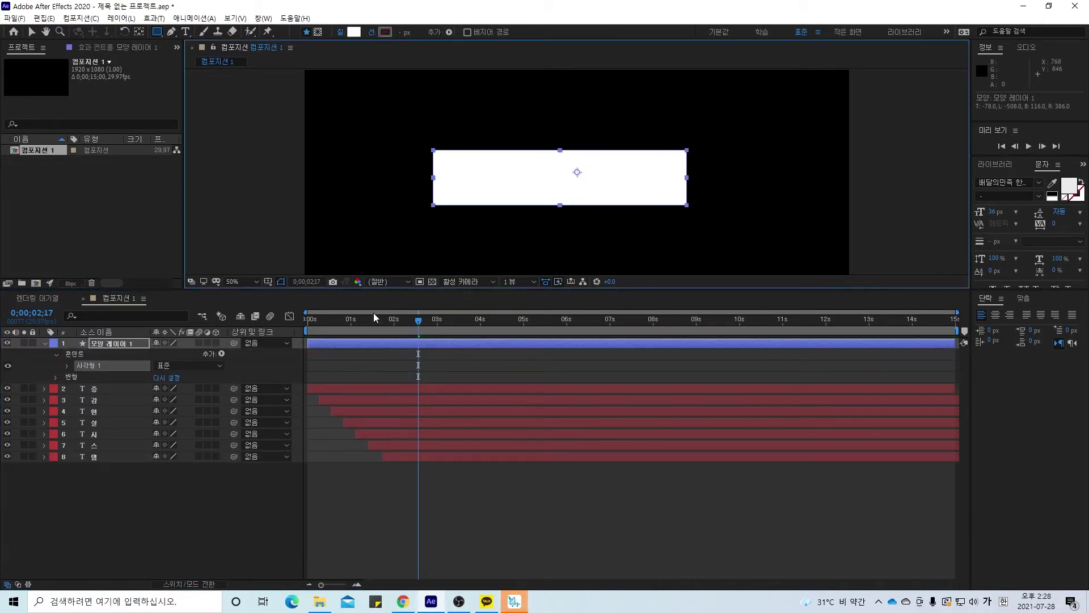
left_click(339, 34)
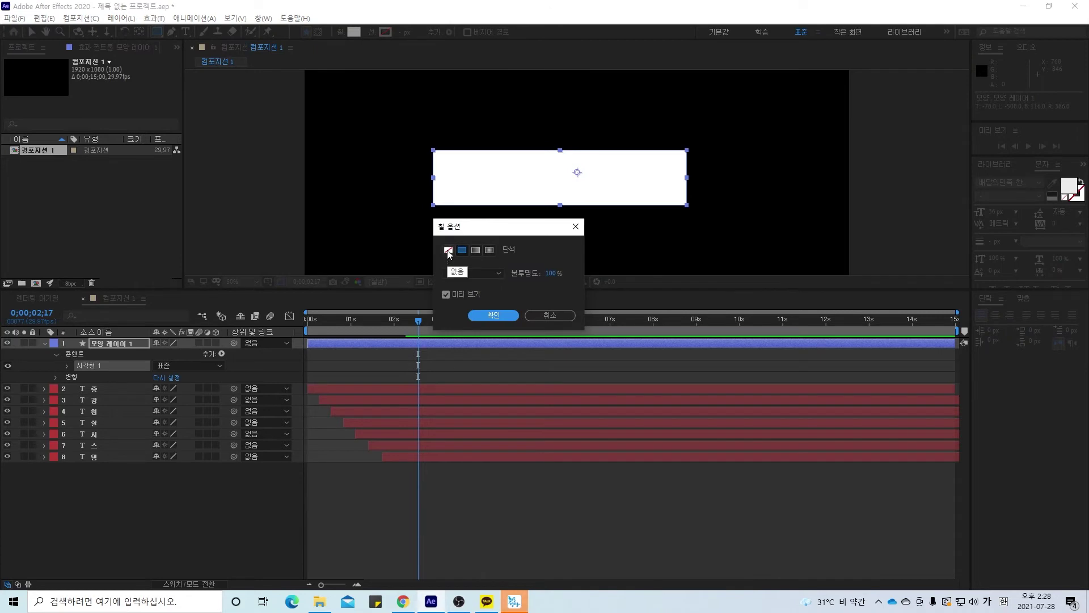
left_click(448, 249)
left_click(494, 314)
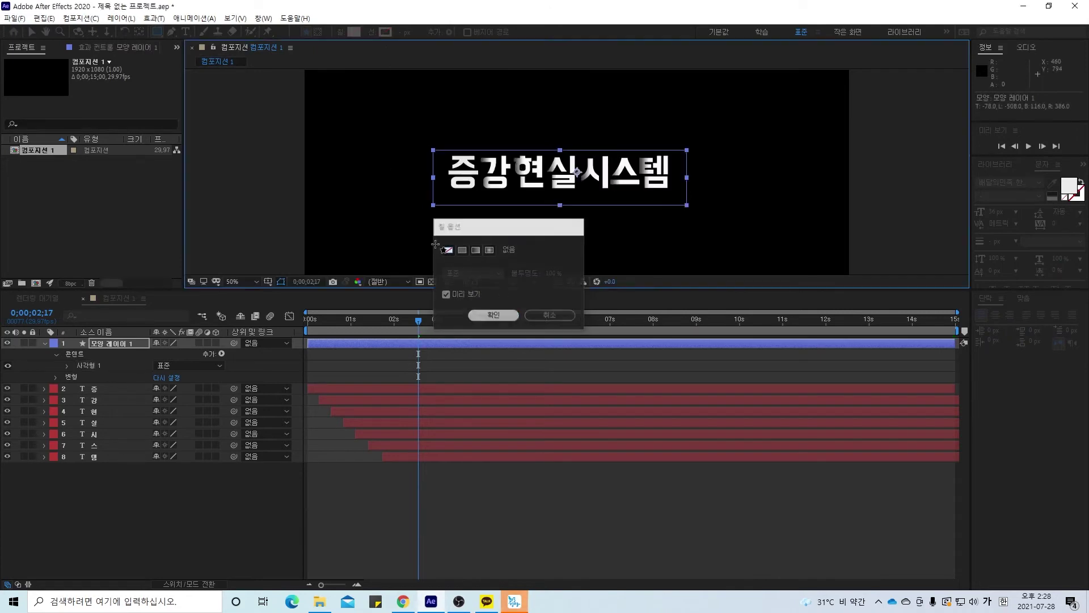
Give the rectangle a solid white (FFFFFF) stroke with a width of 11 px
left_click(370, 33)
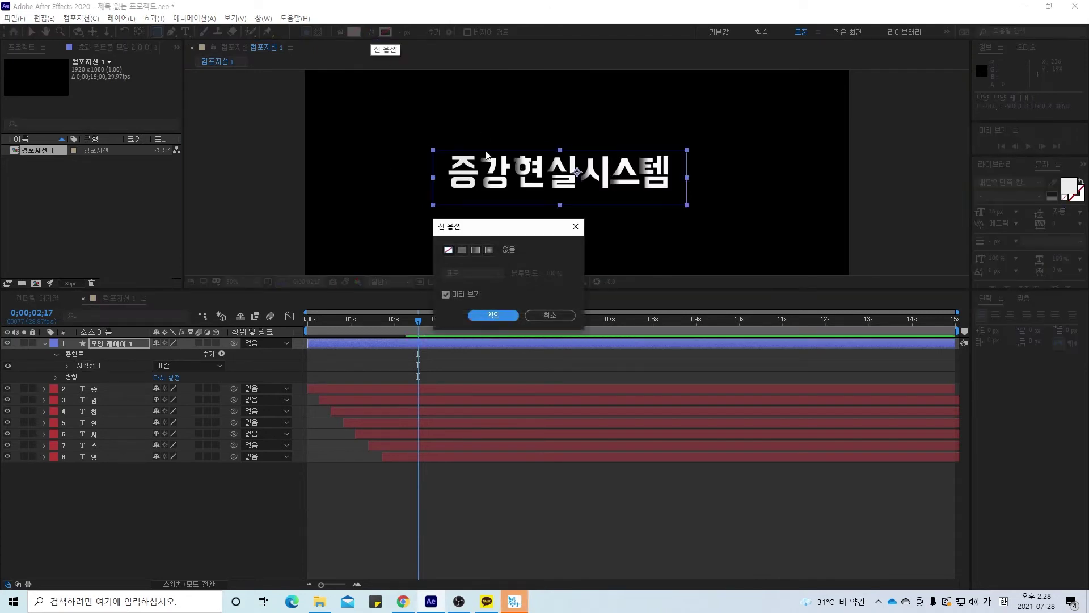
left_click(462, 250)
left_click(493, 315)
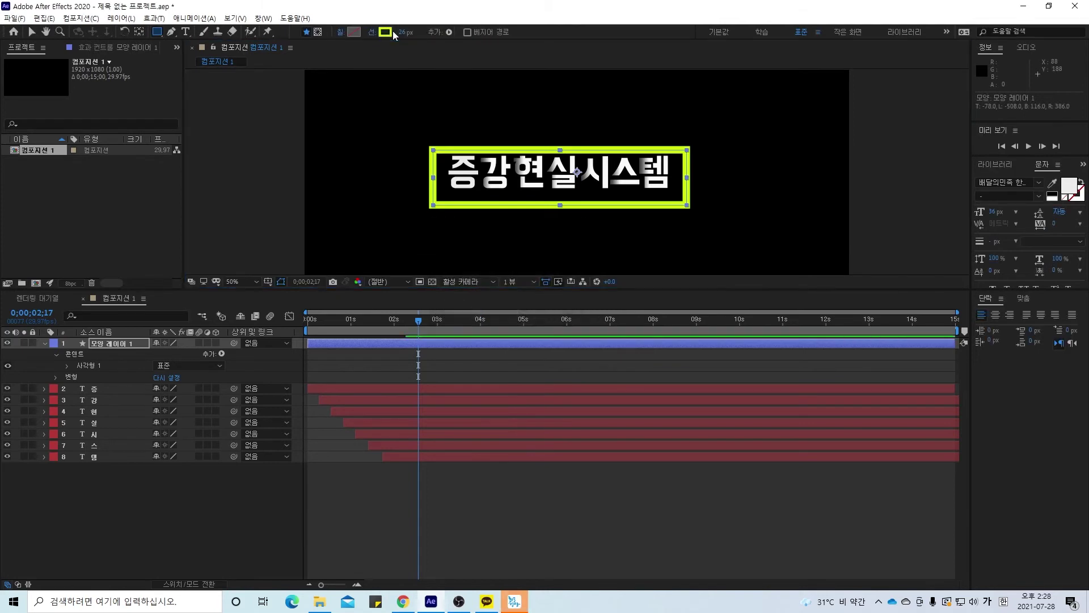
left_click(385, 32)
left_click(623, 305)
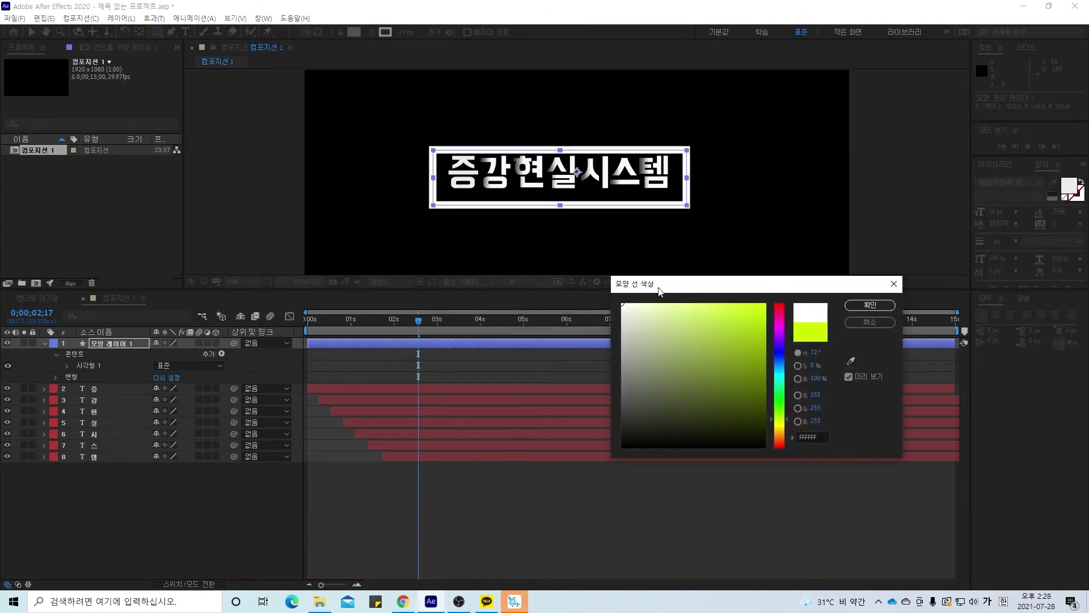
left_click(870, 305)
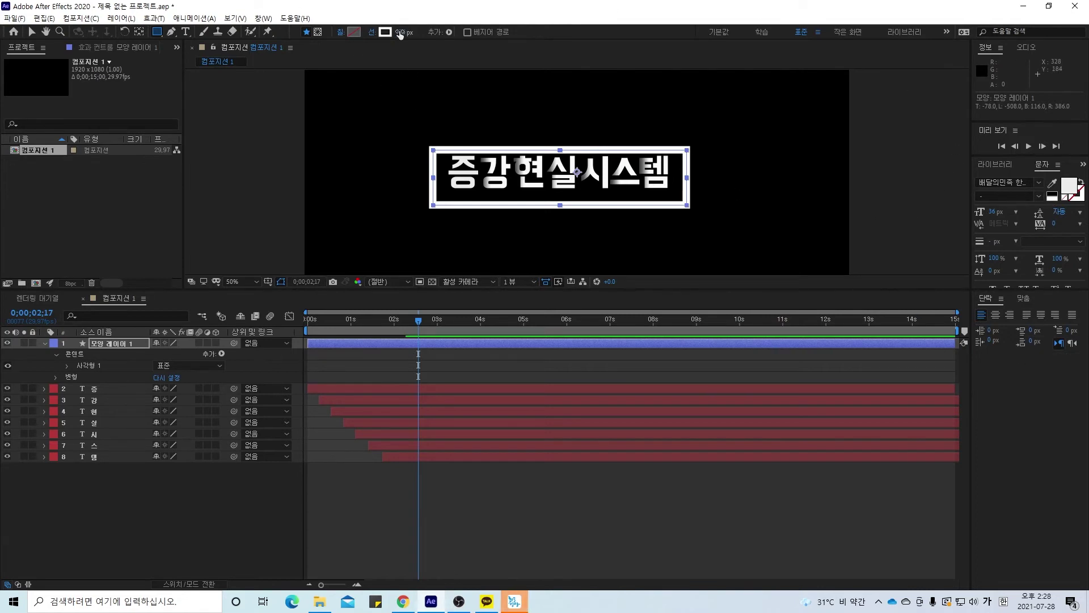
left_click_drag(399, 34, 393, 35)
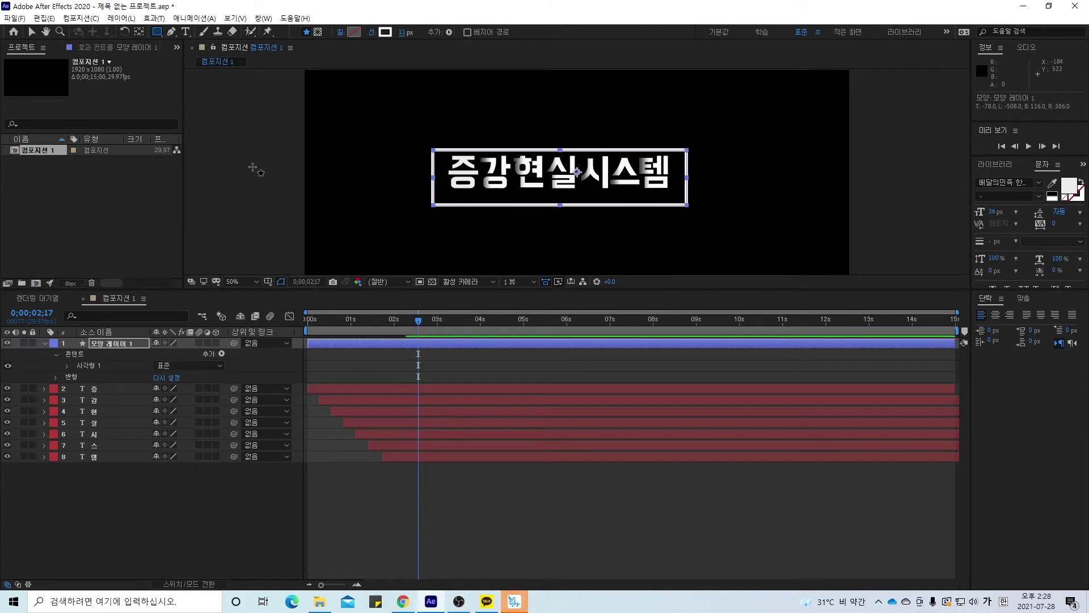
Center the rectangle horizontally and vertically in the composition, and preview the title from the beginning
left_click(1024, 299)
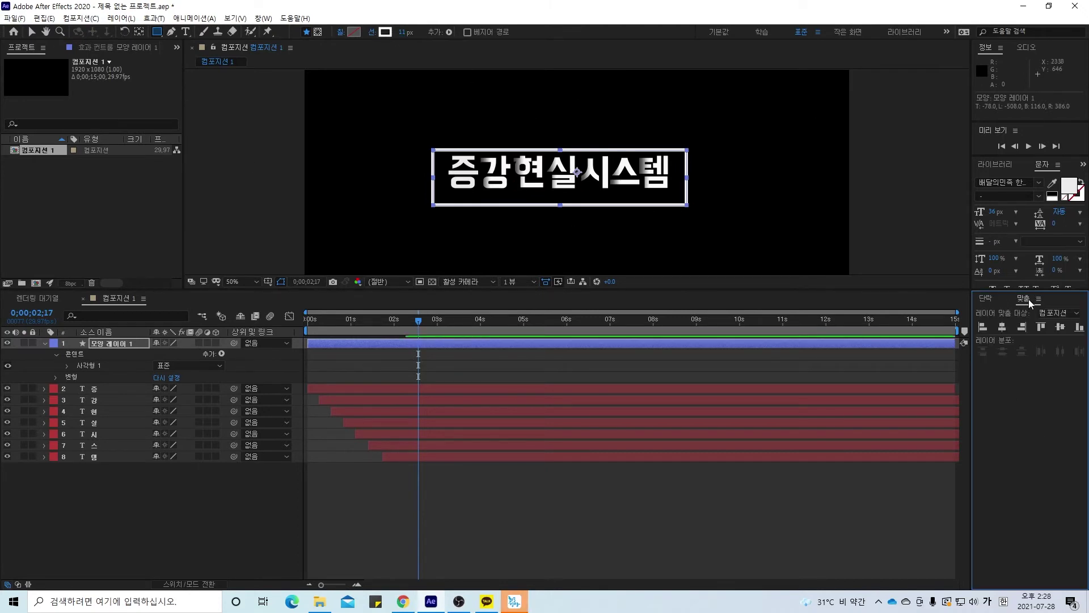
left_click(1002, 328)
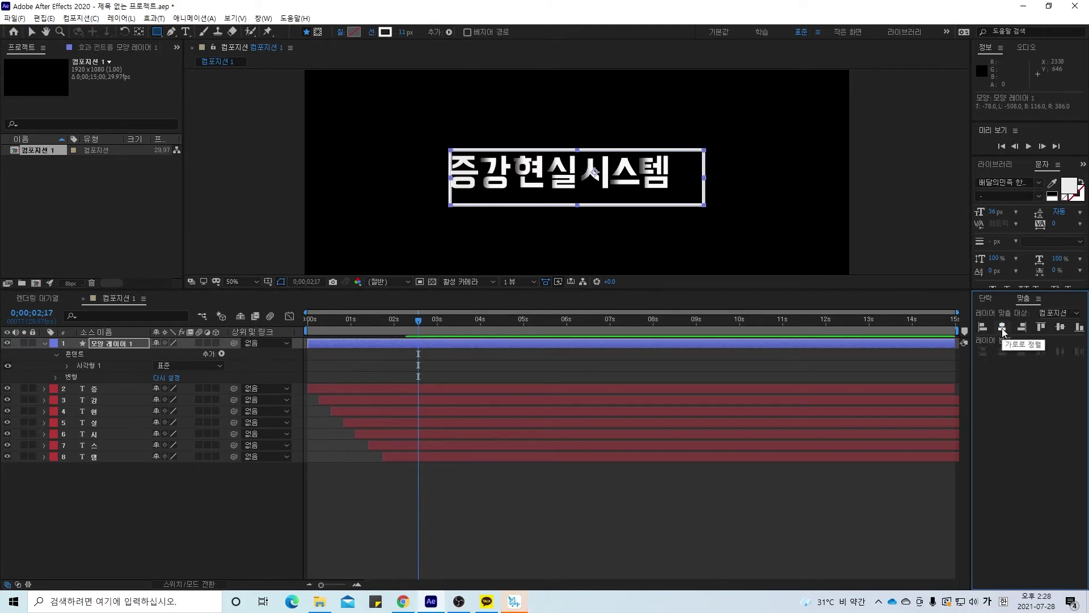
left_click(1059, 327)
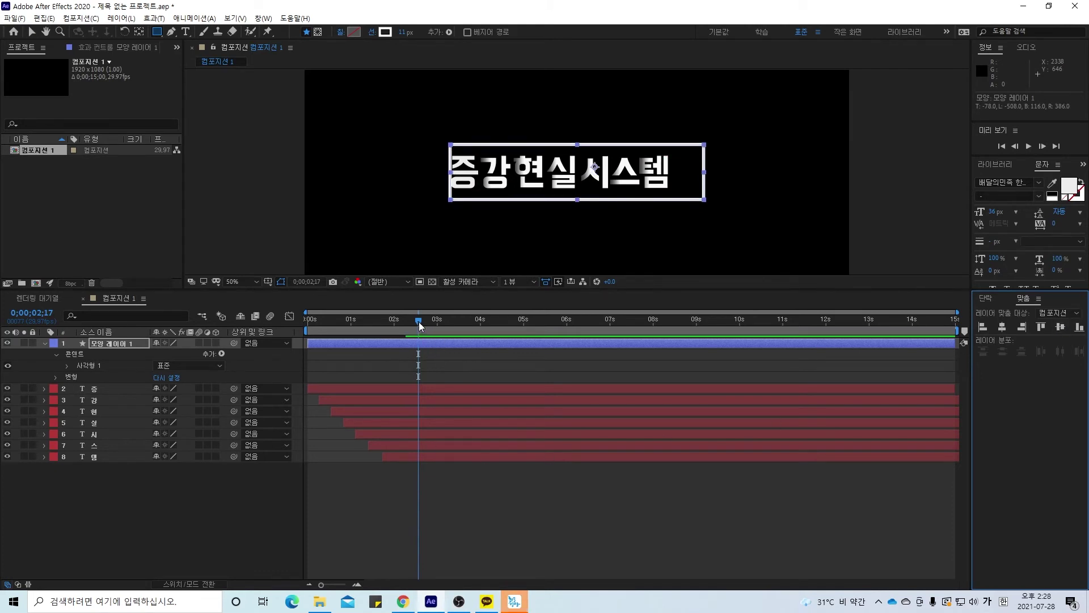
left_click_drag(419, 321, 310, 367)
key("space")
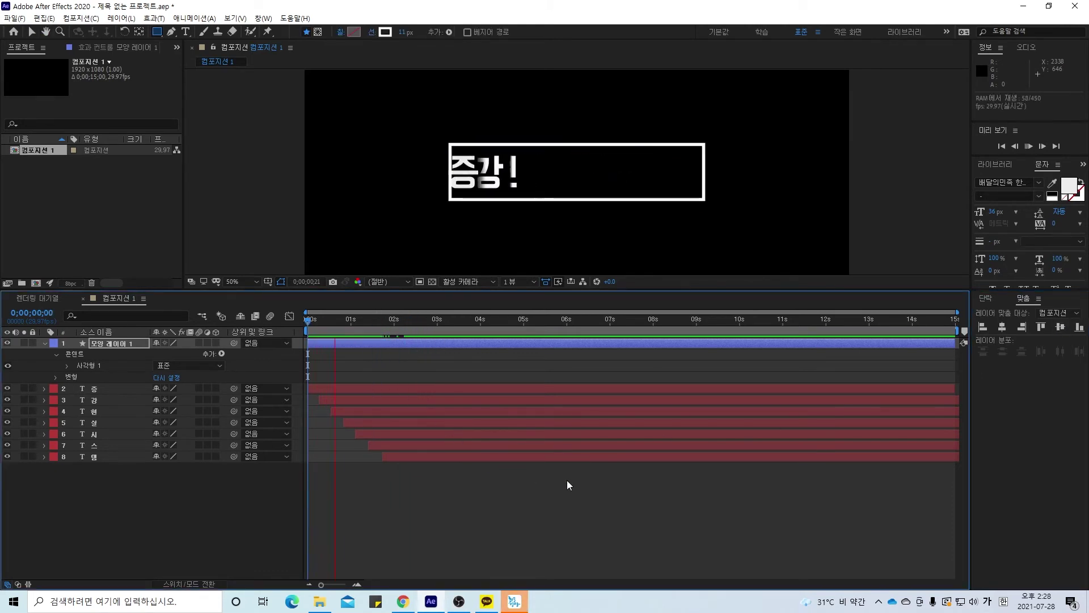
key("space")
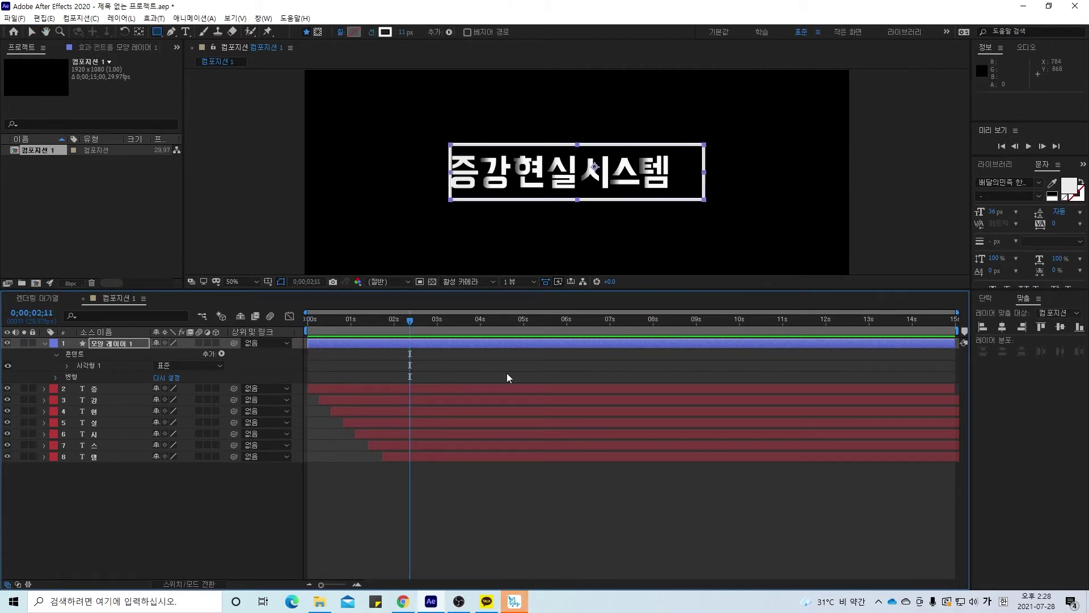
Shift all seven character layers together to the right so the title sits centered inside the rectangular frame
left_click(361, 388)
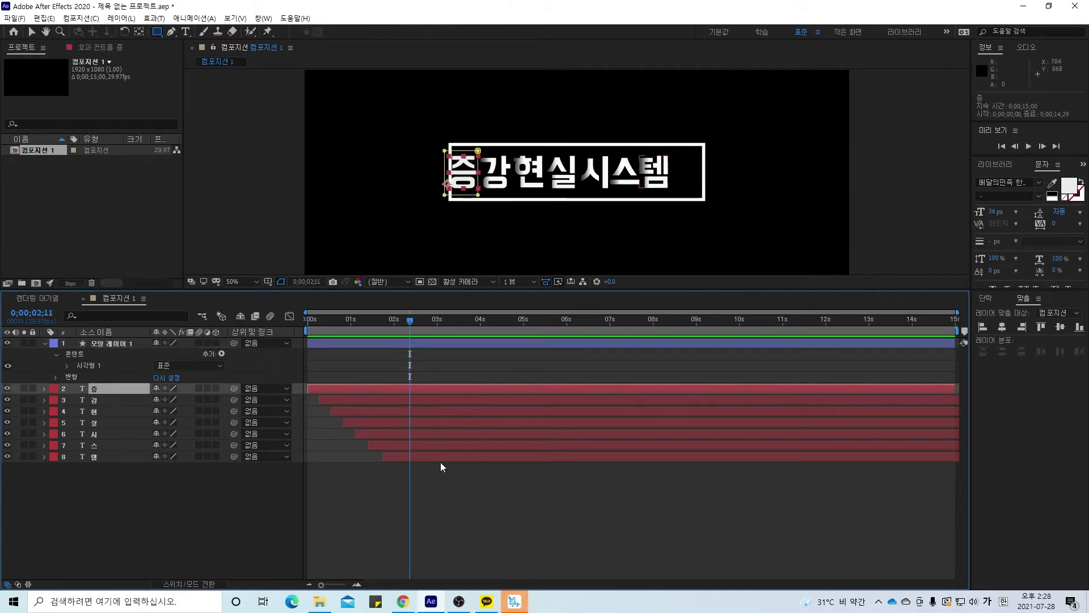
left_click(440, 459, "shift")
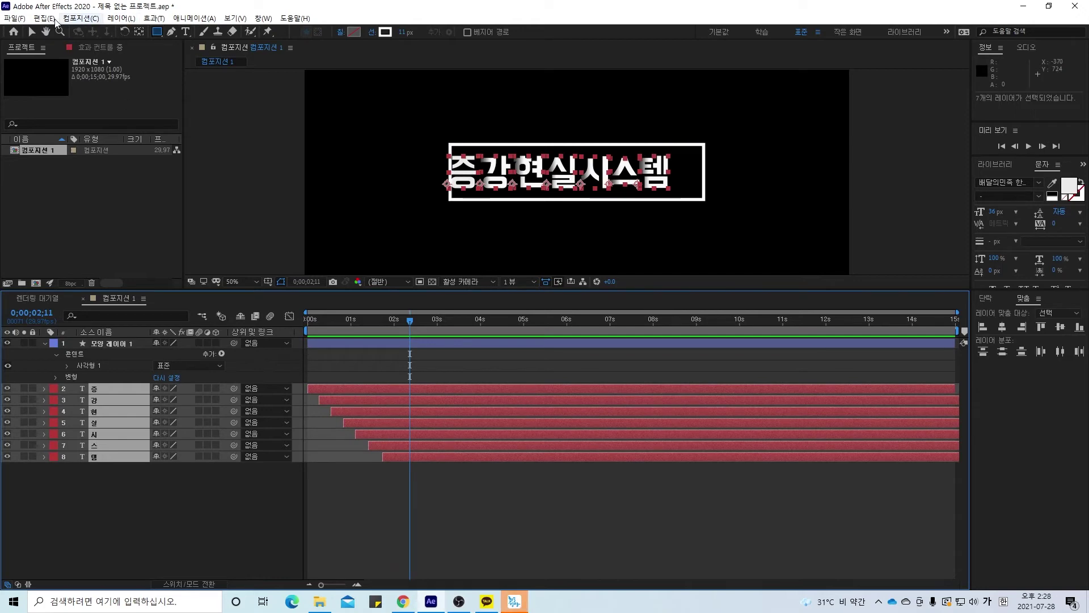
key("v")
key("shift+Right")
key("shift+Right")
key("shift+Right")
key("shift+Right")
key("shift+Right")
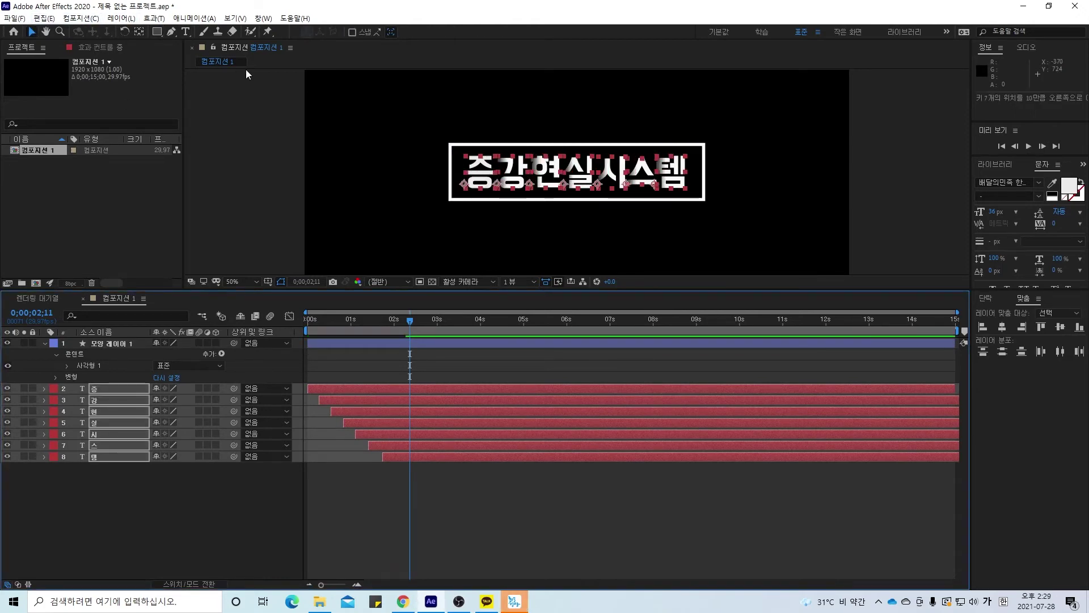
key("Right")
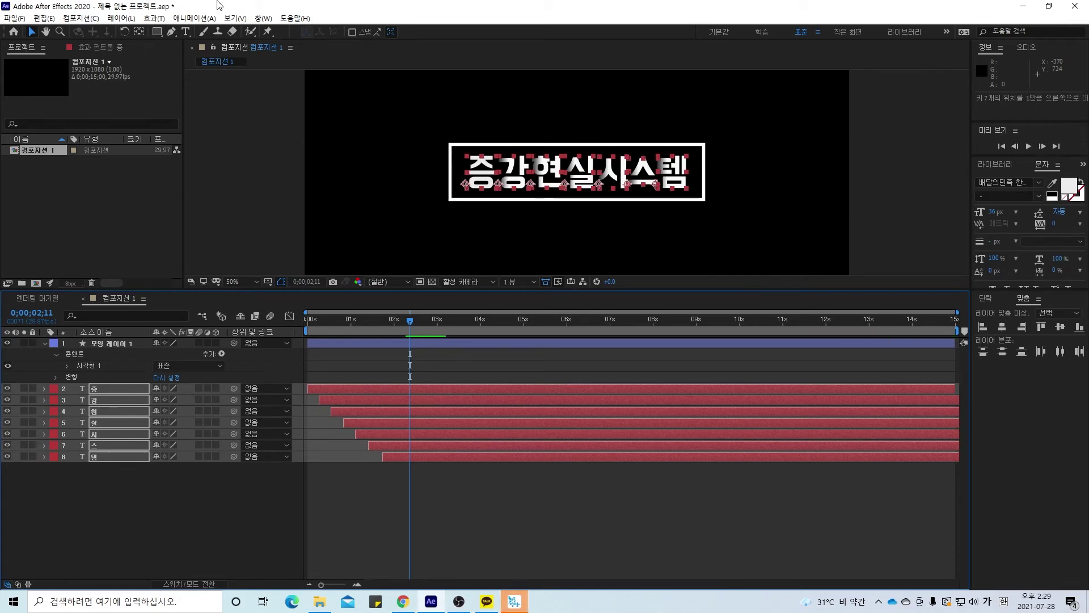
Preview the centered title from the beginning, and add a Trim Paths operator to the frame rectangle's shape group
key("space")
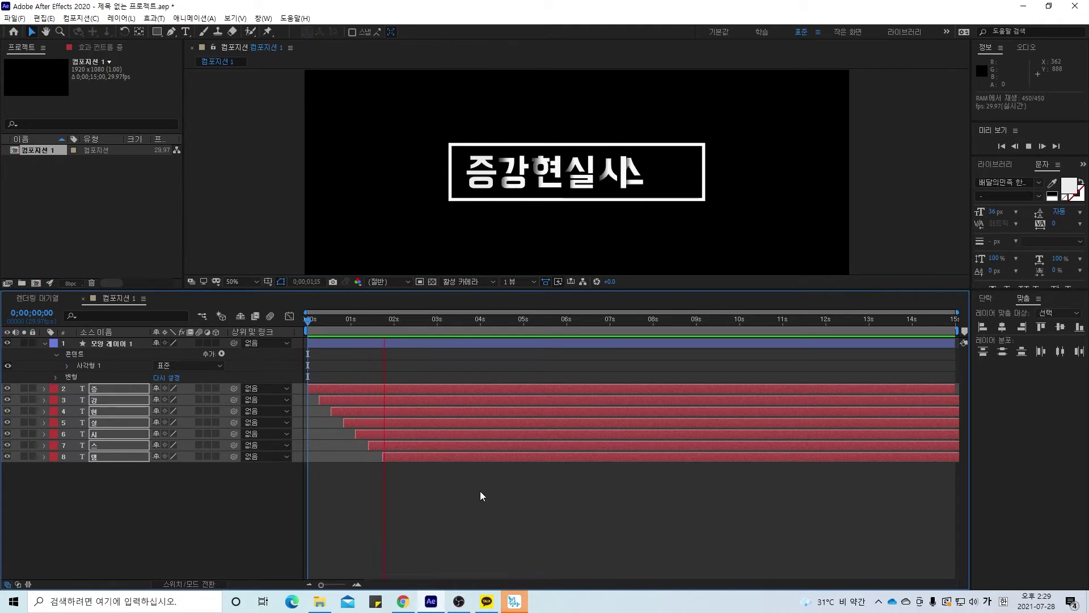
left_click_drag(424, 327, 376, 361)
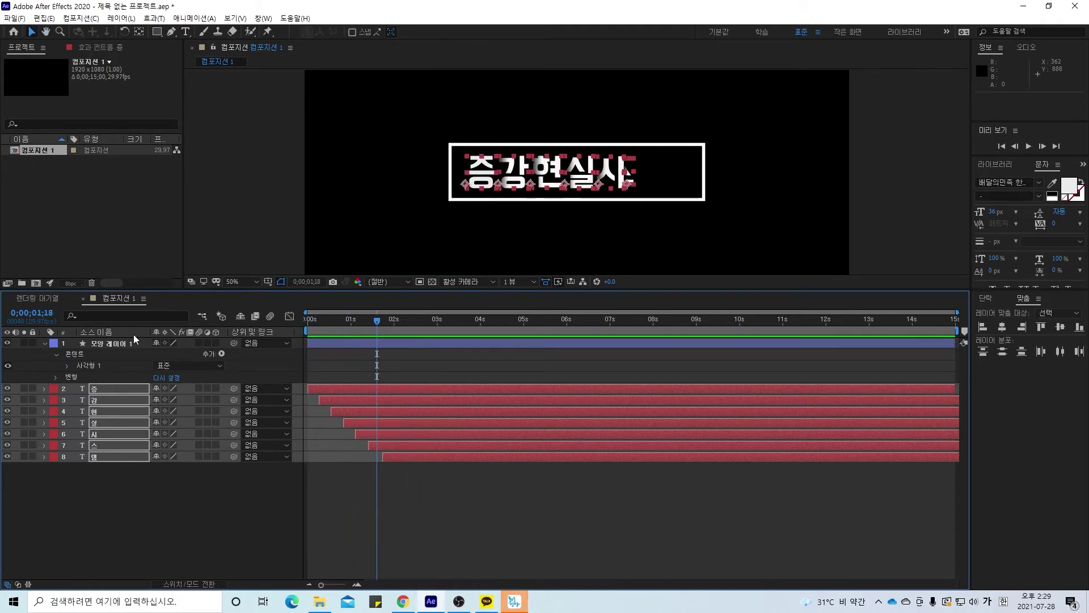
left_click(111, 365)
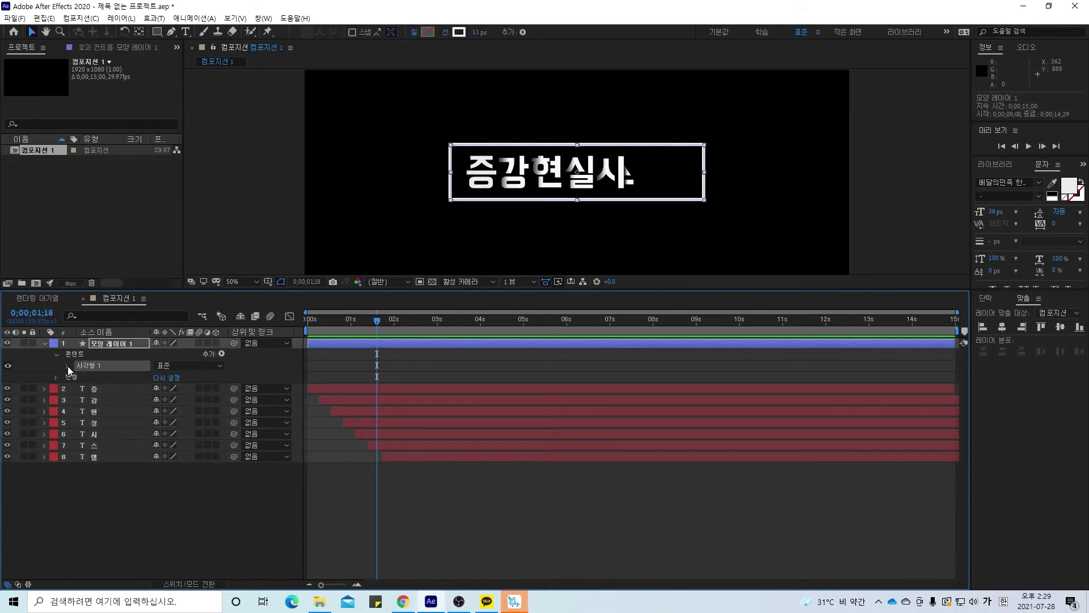
left_click(221, 354)
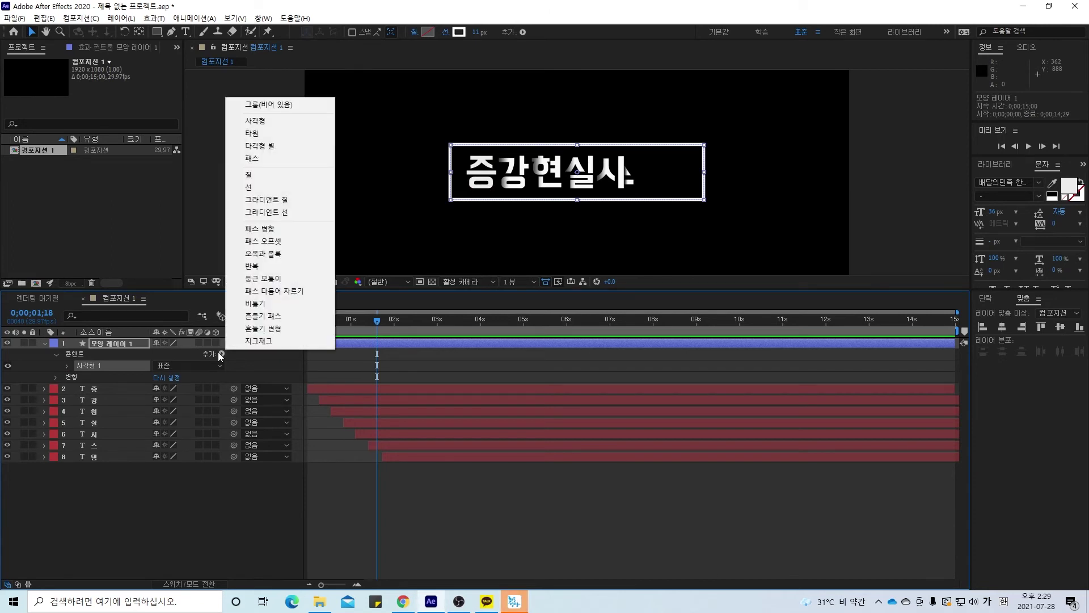
left_click(282, 292)
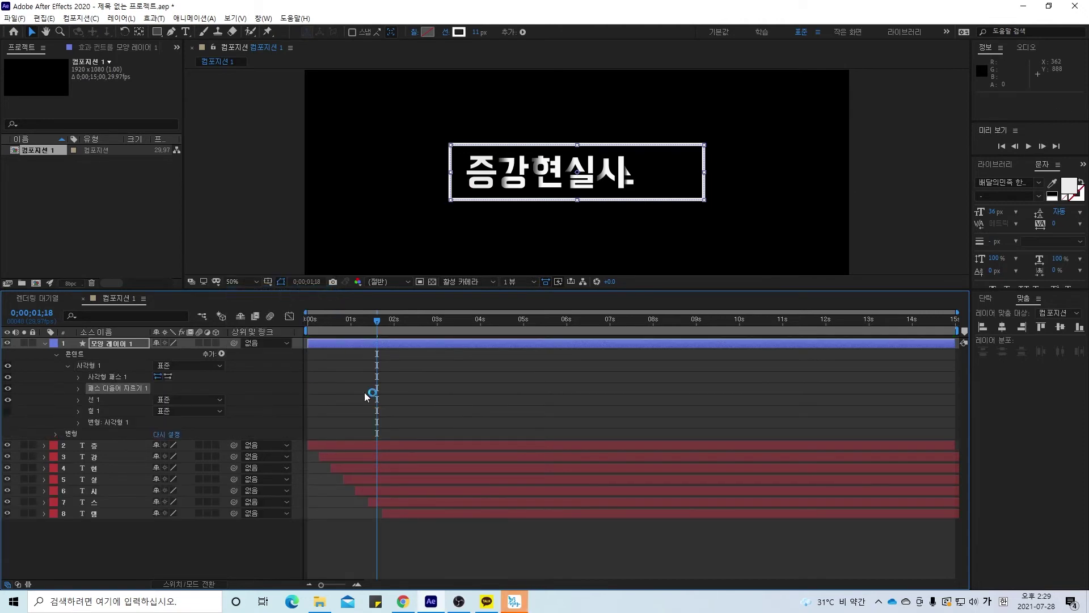
left_click(79, 400)
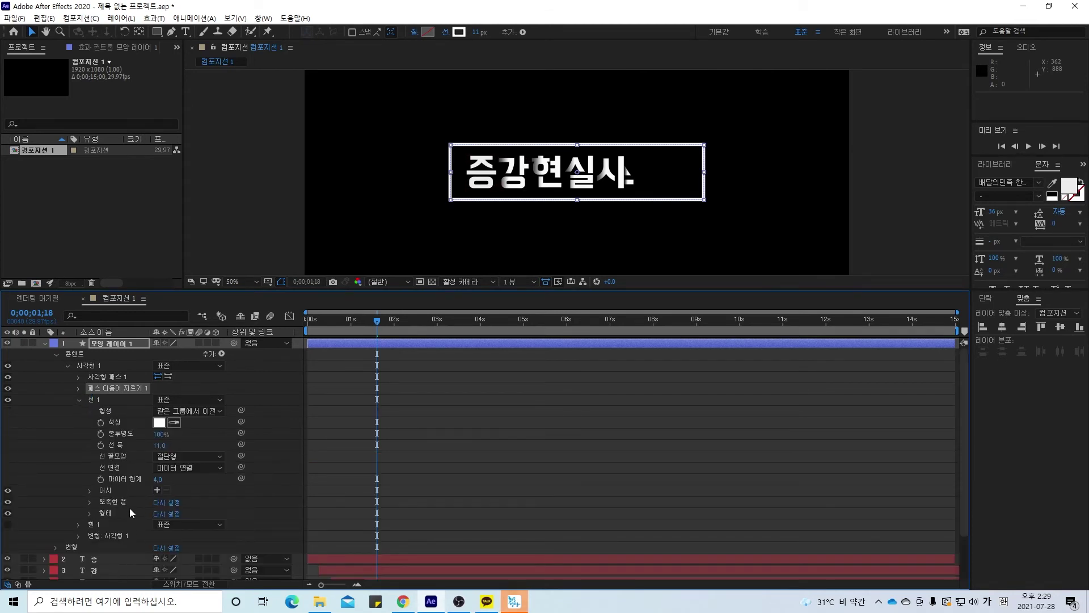
scroll(129, 513, "down", 3)
scroll(130, 513, "up", 3)
left_click(79, 400)
Set a Trim Paths End keyframe of 0% at the very start of the composition
left_click(79, 389)
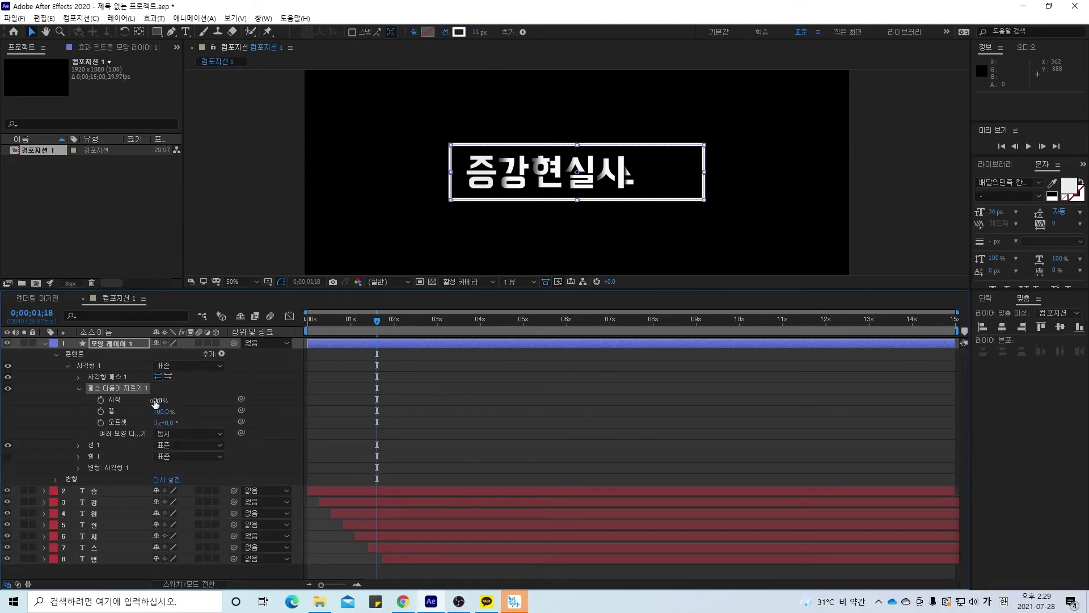
mouse_move(160, 416)
left_mouse_down()
mouse_move(91, 412)
mouse_move(157, 421)
left_mouse_up()
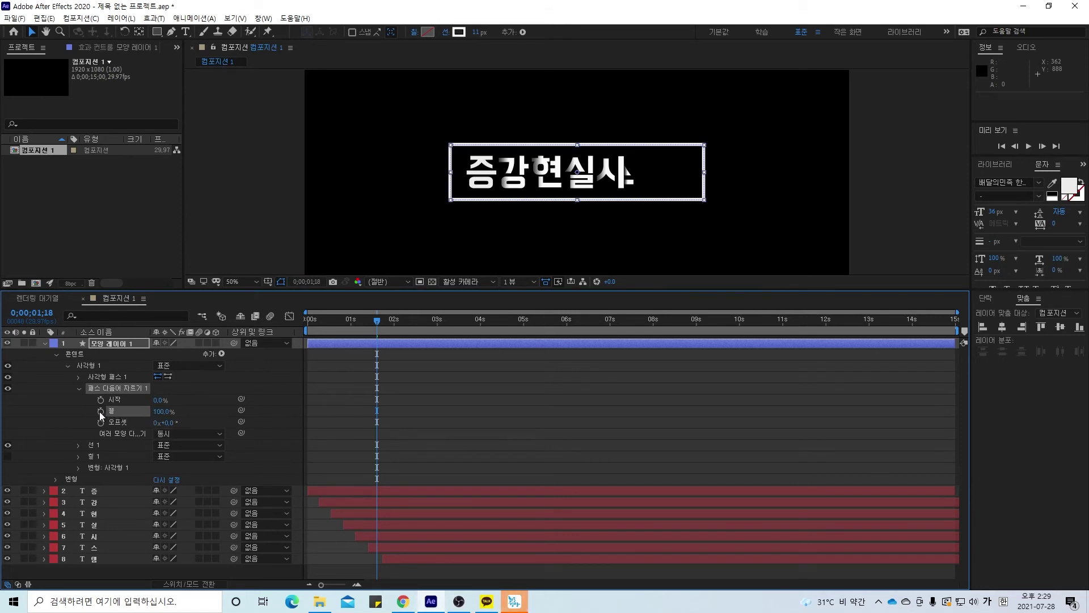
left_click_drag(377, 321, 292, 334)
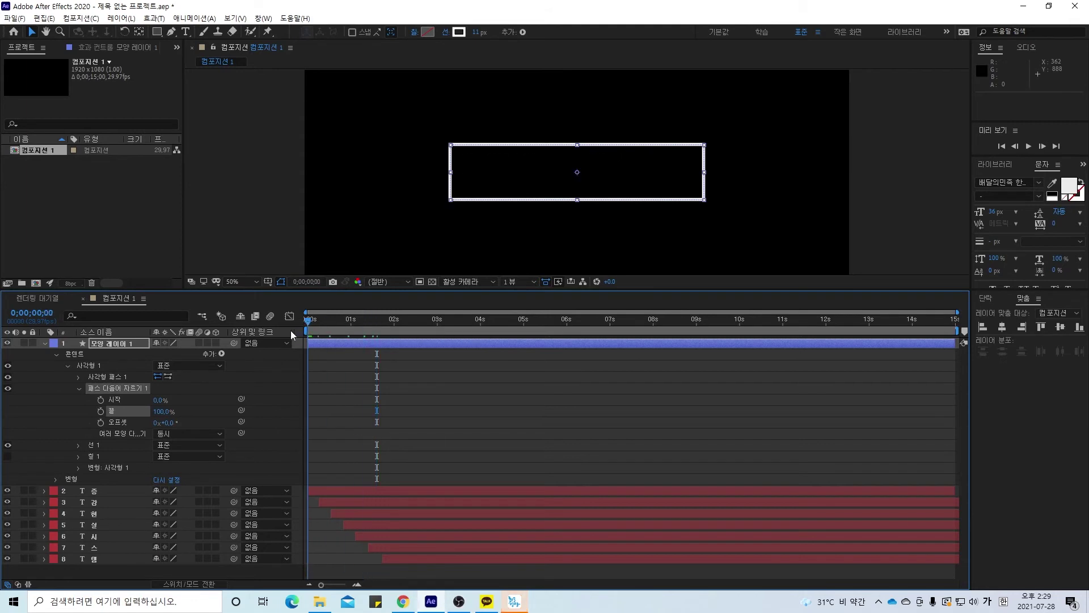
left_click(100, 410)
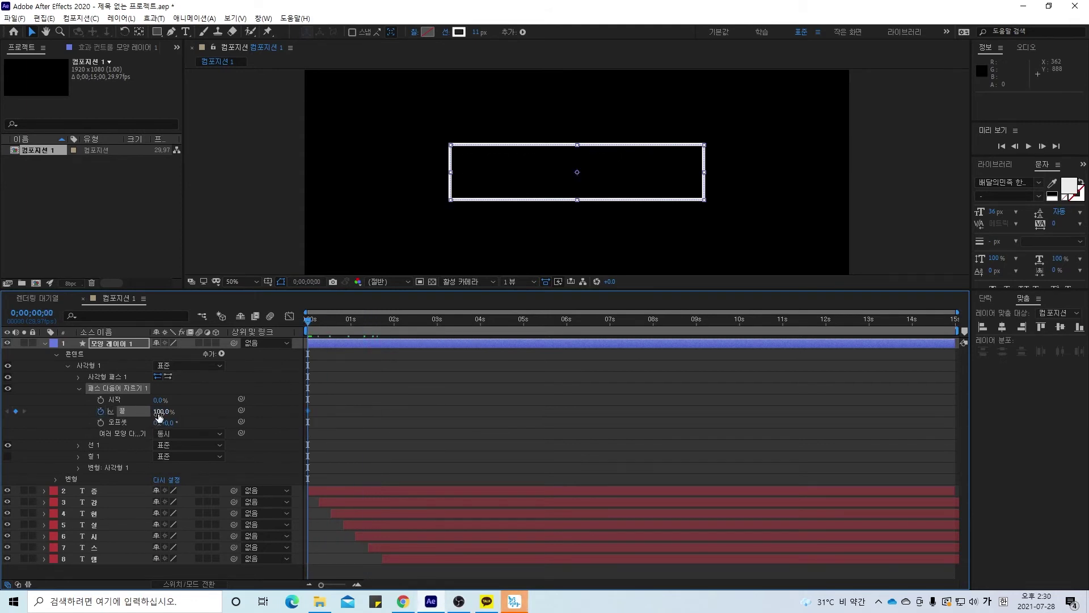
left_click(160, 412)
type("0")
key("Return")
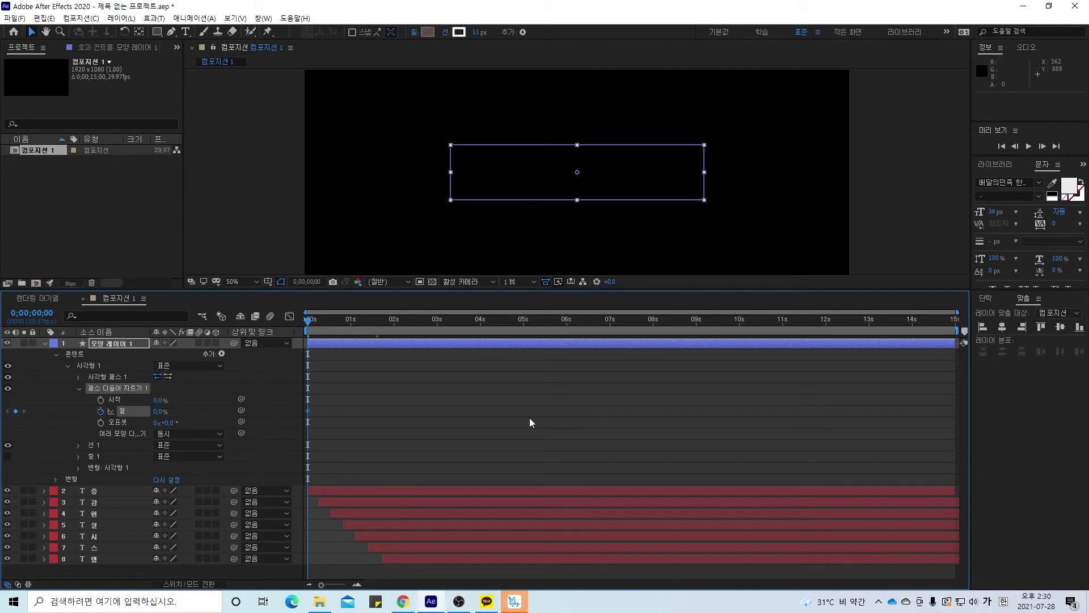
Add a Trim Paths End keyframe of 100% at 0;00;02;08, and preview the frame being drawn
left_click_drag(309, 321, 409, 344)
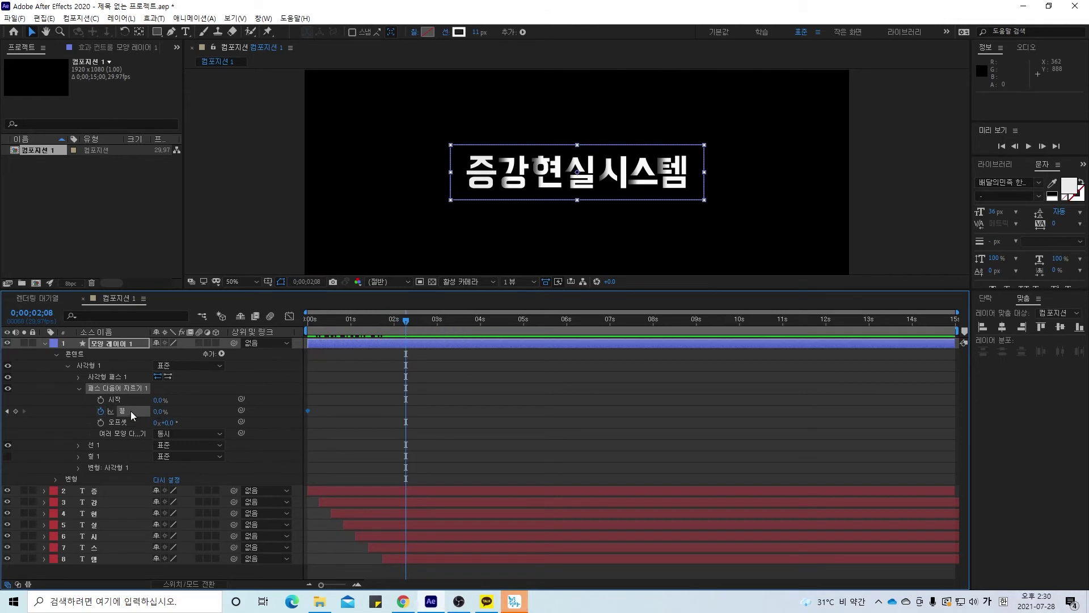
left_click(159, 412)
type("100")
key("Return")
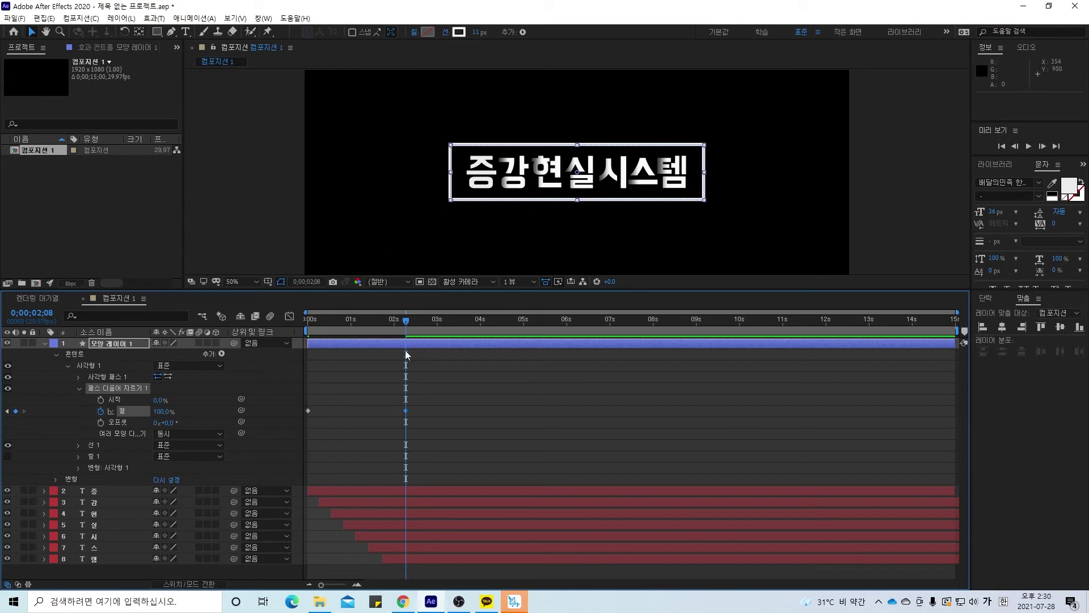
key("space")
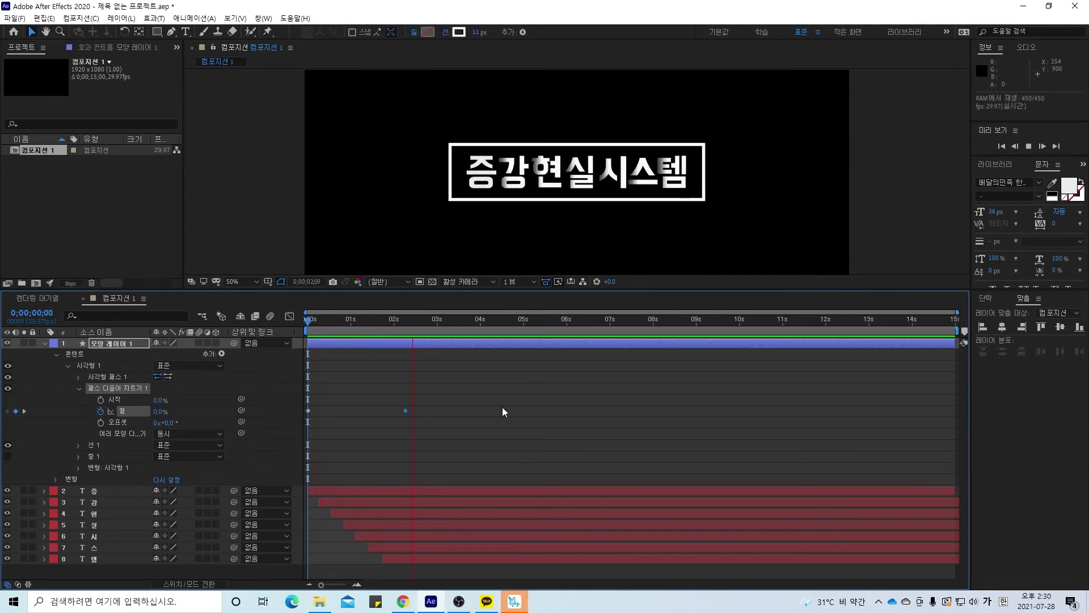
left_click_drag(427, 321, 360, 330)
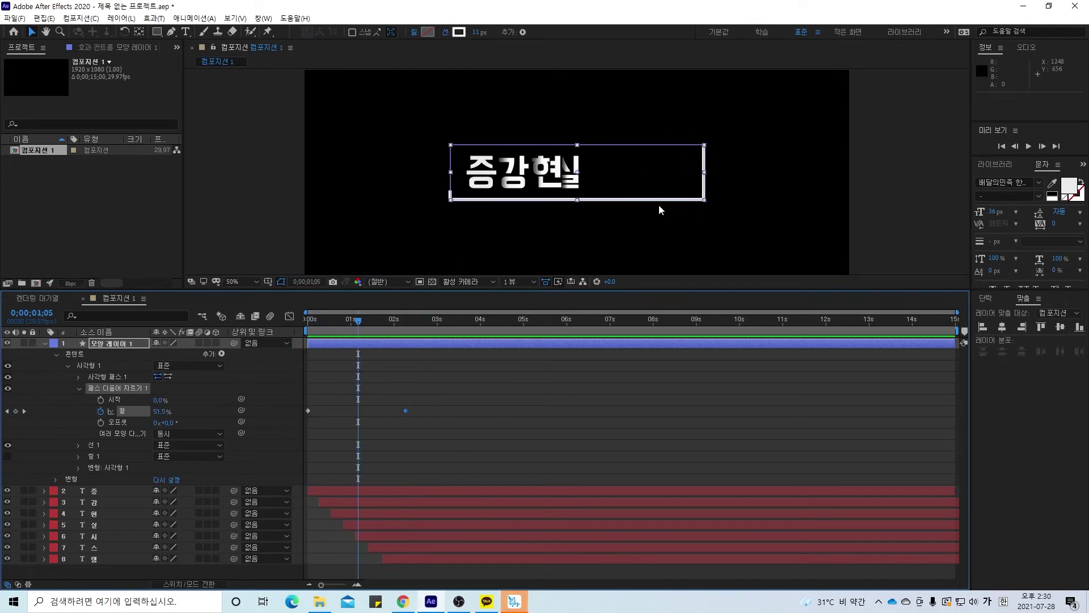
Set the Trim Paths offset to 213° while checking the partly drawn frame at 0;00;01;02
left_click_drag(359, 320, 281, 338)
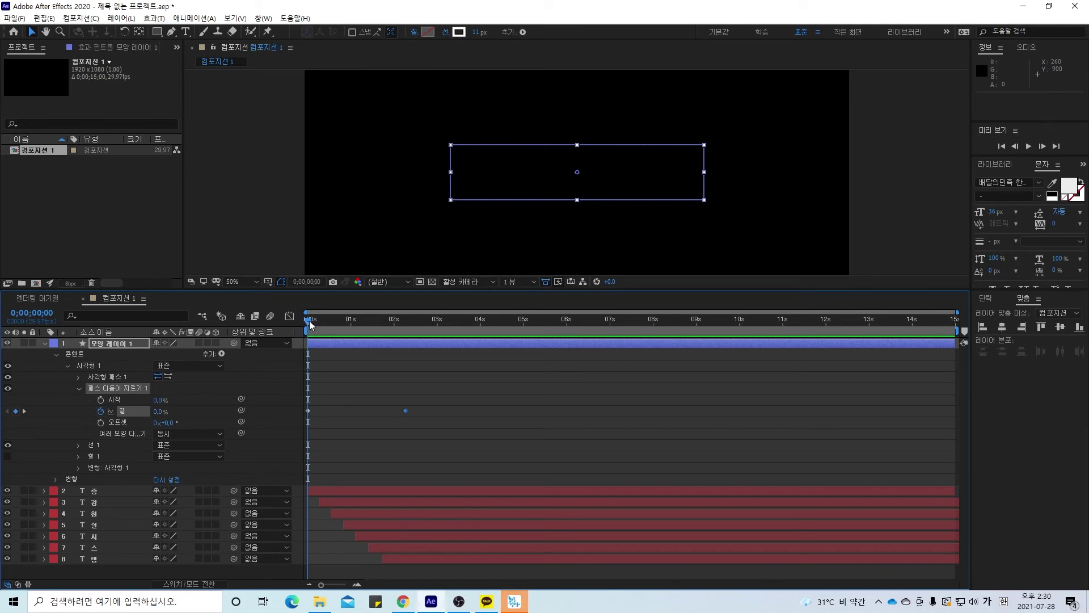
mouse_move(311, 323)
left_mouse_down()
mouse_move(372, 324)
mouse_move(353, 346)
left_mouse_up()
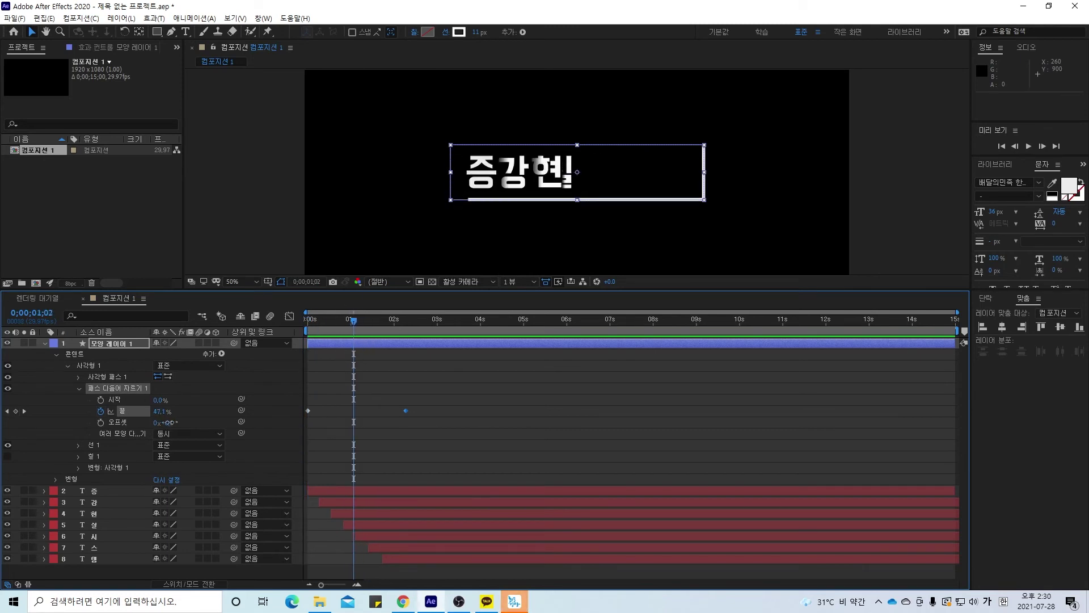
left_click_drag(169, 423, 315, 448)
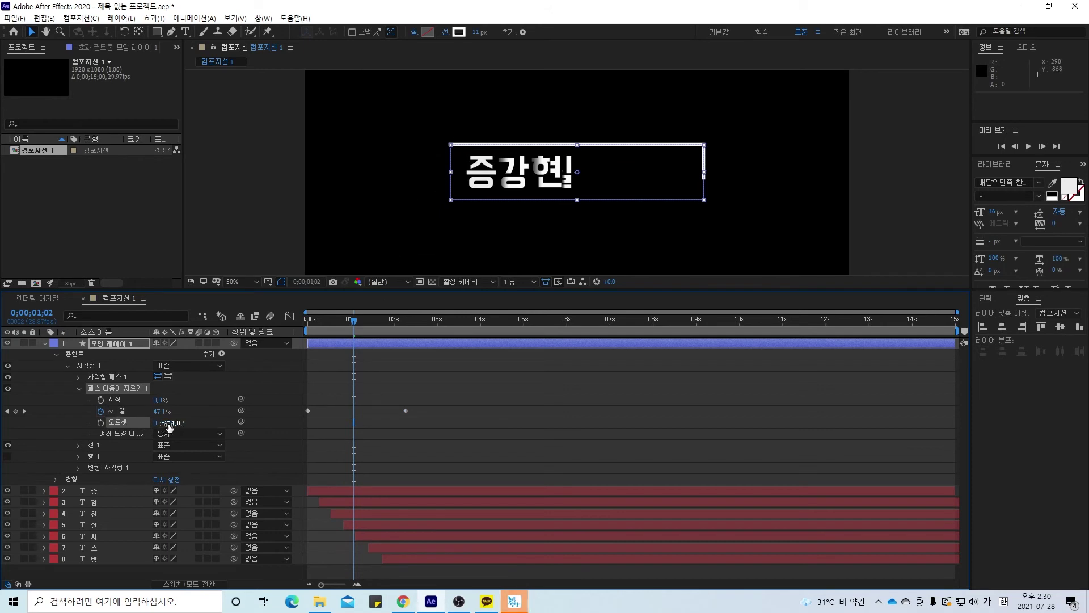
mouse_move(169, 426)
left_mouse_down()
mouse_move(57, 420)
mouse_move(75, 425)
left_mouse_up()
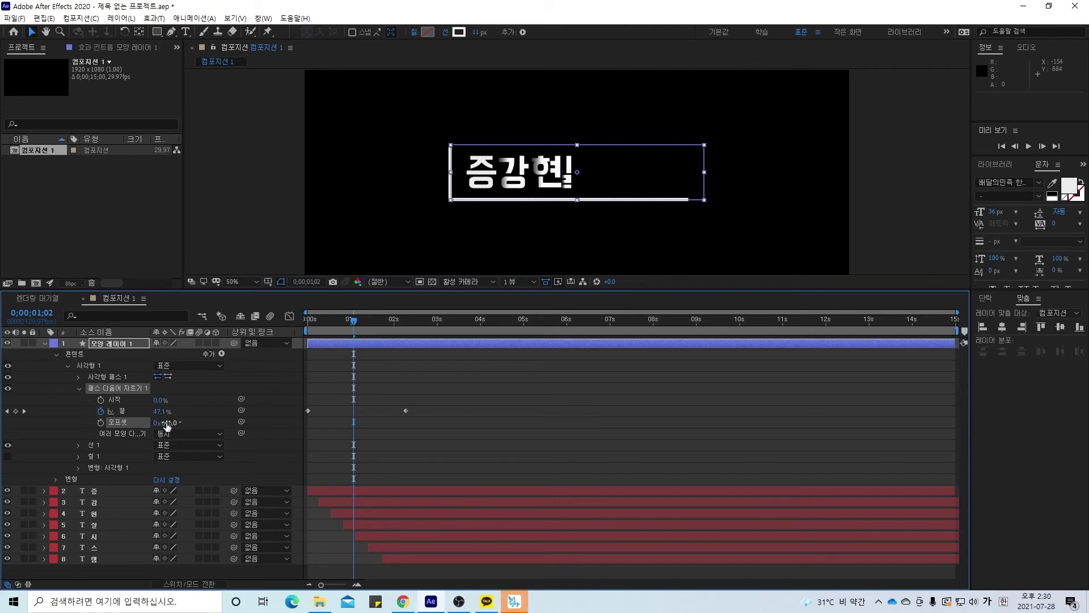
left_click_drag(170, 422, 269, 430)
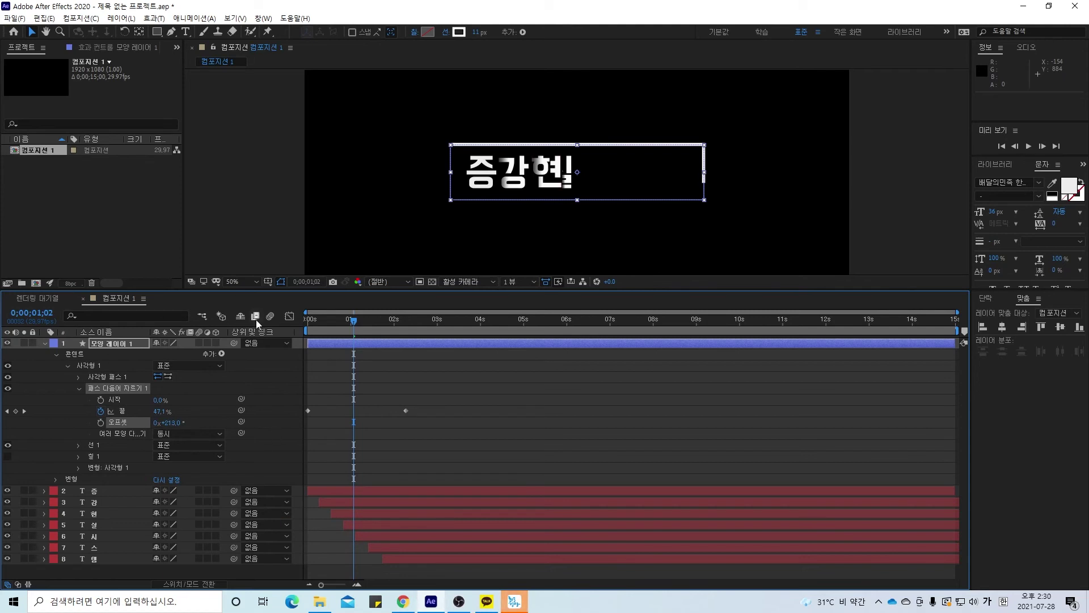
Preview the frame and title animation, and end the work area at 0;00;03;04
key("space")
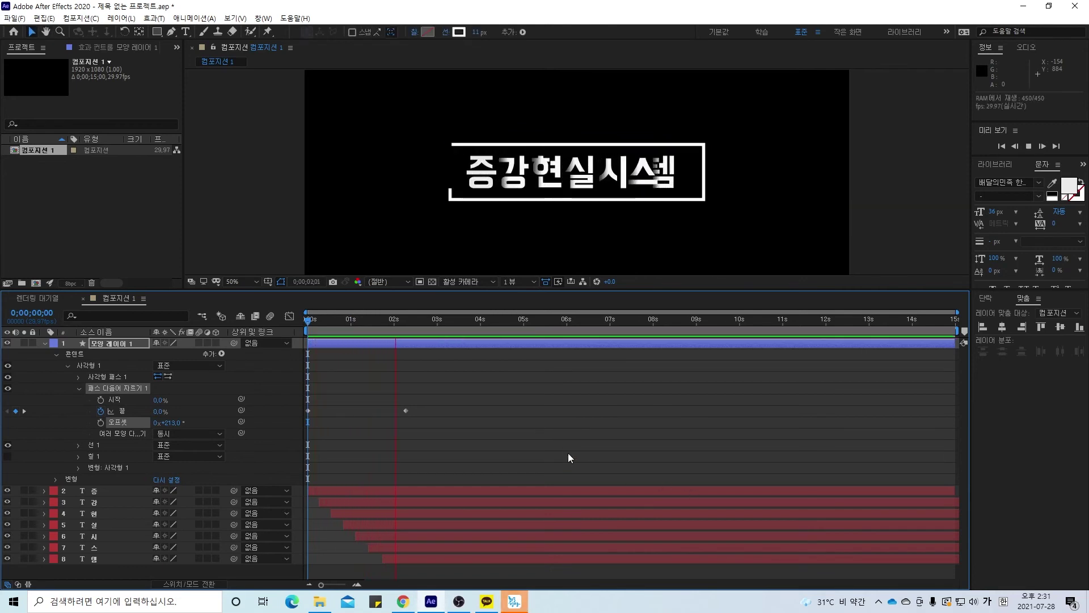
key("space")
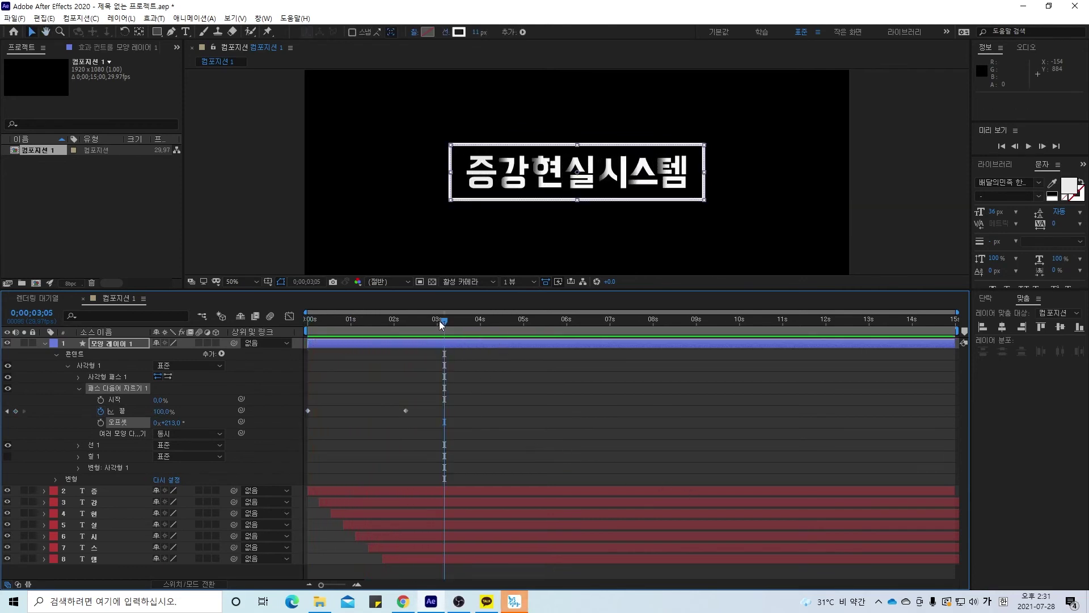
key("space")
key("space")
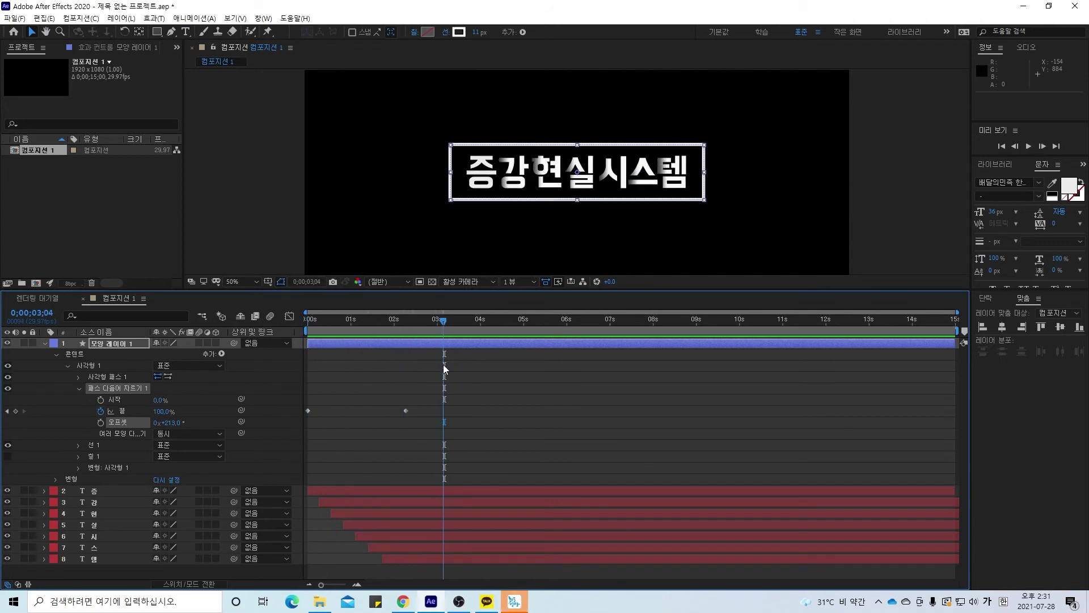
key("space")
key("space")
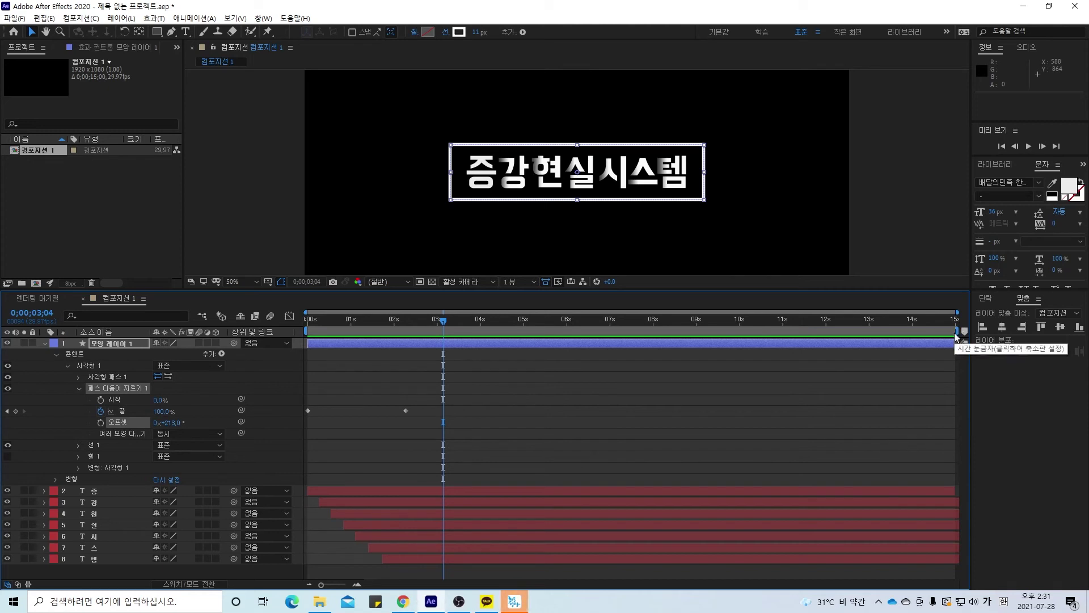
left_click_drag(959, 330, 444, 340)
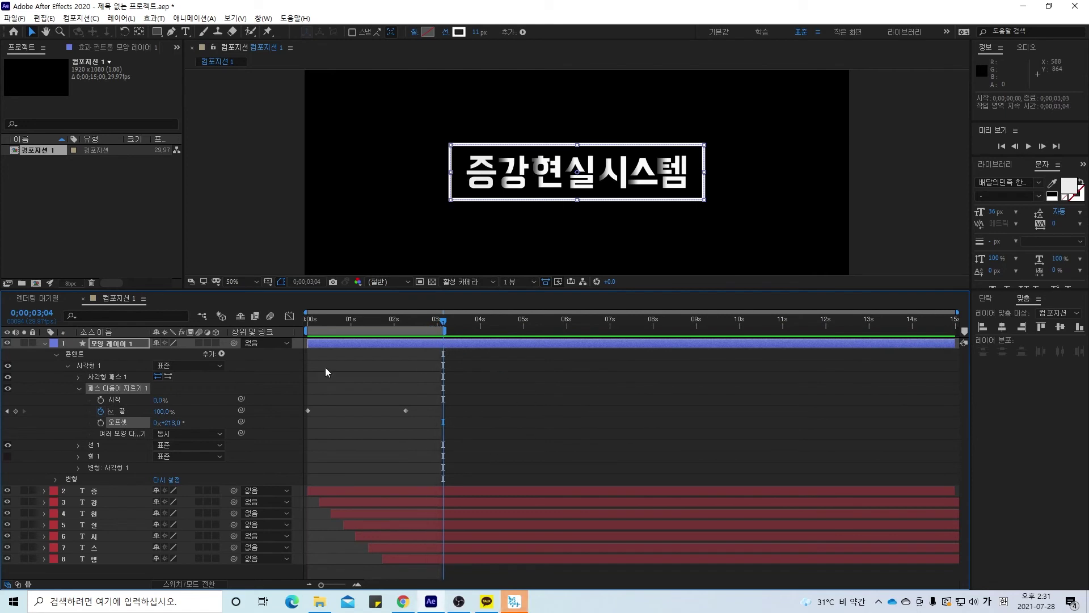
Dismiss the chat window and save the project as 증강타이틀 in the 애프터이펙트 folder
left_click(515, 606)
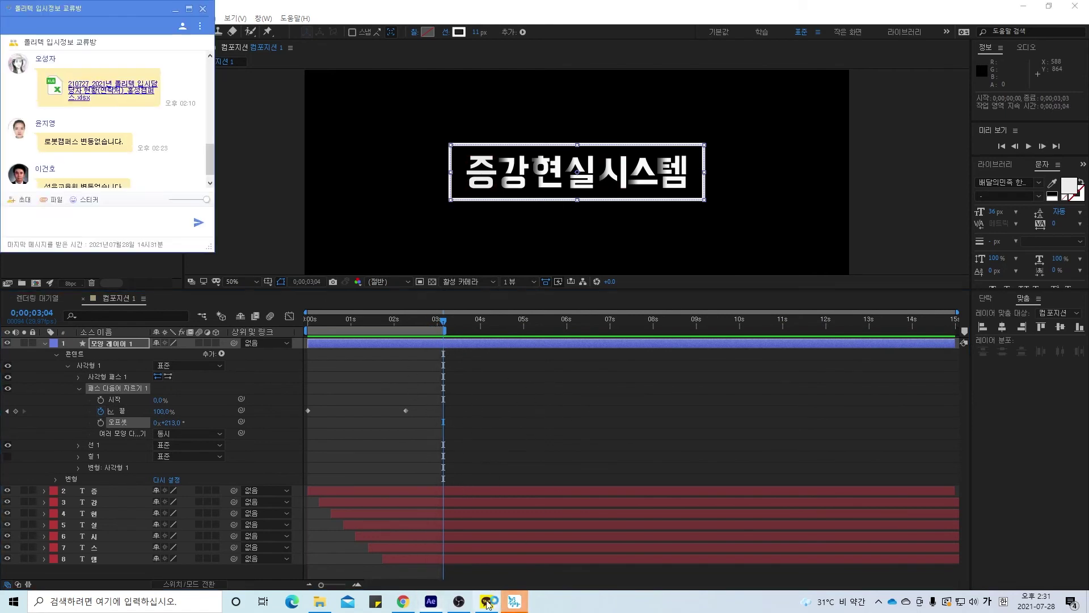
left_click(203, 9)
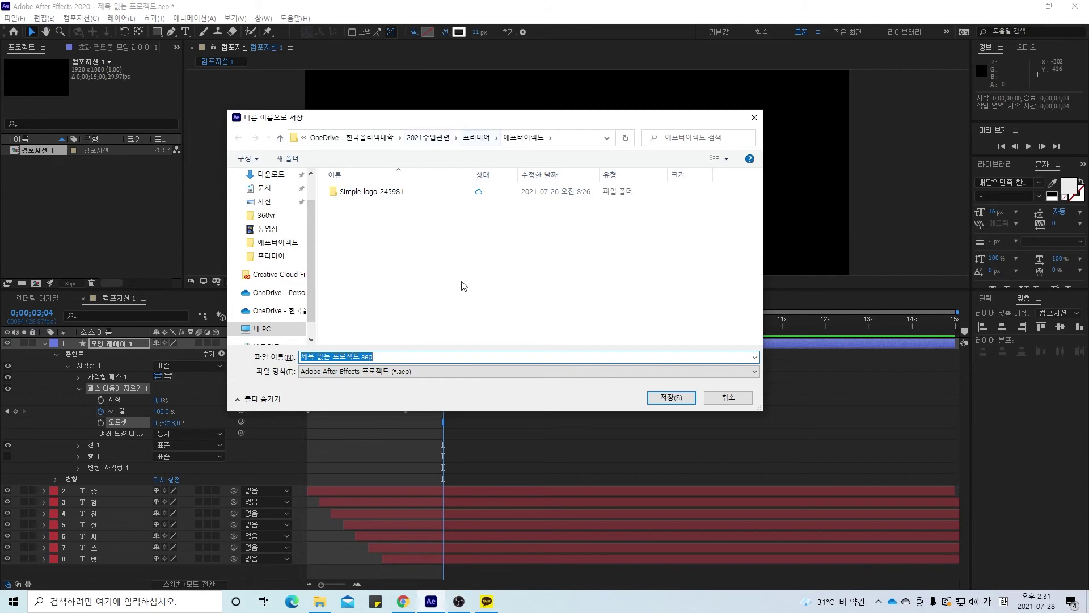
type("중강타ㅇ")
type("틀")
key("Return")
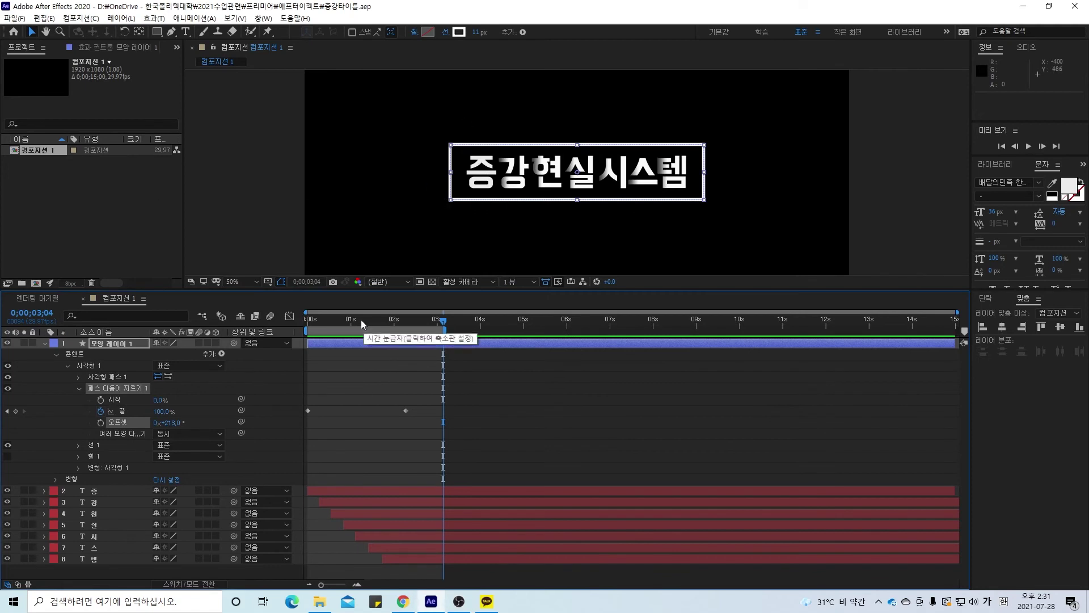
Launch Adobe Premiere Pro 2020 and maximize its window
left_click(186, 597)
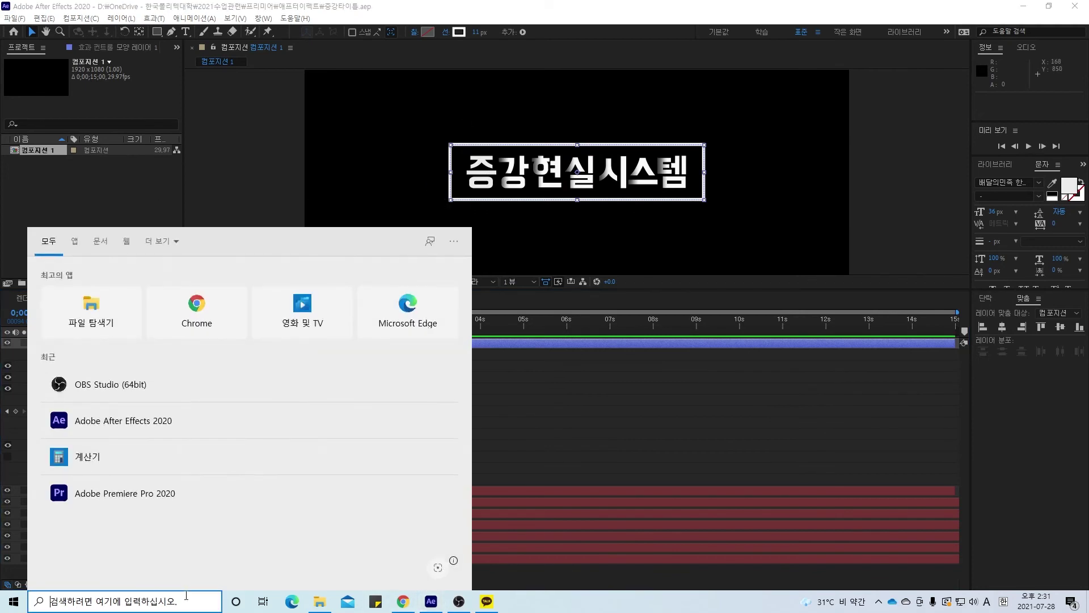
type("pre")
key("Return")
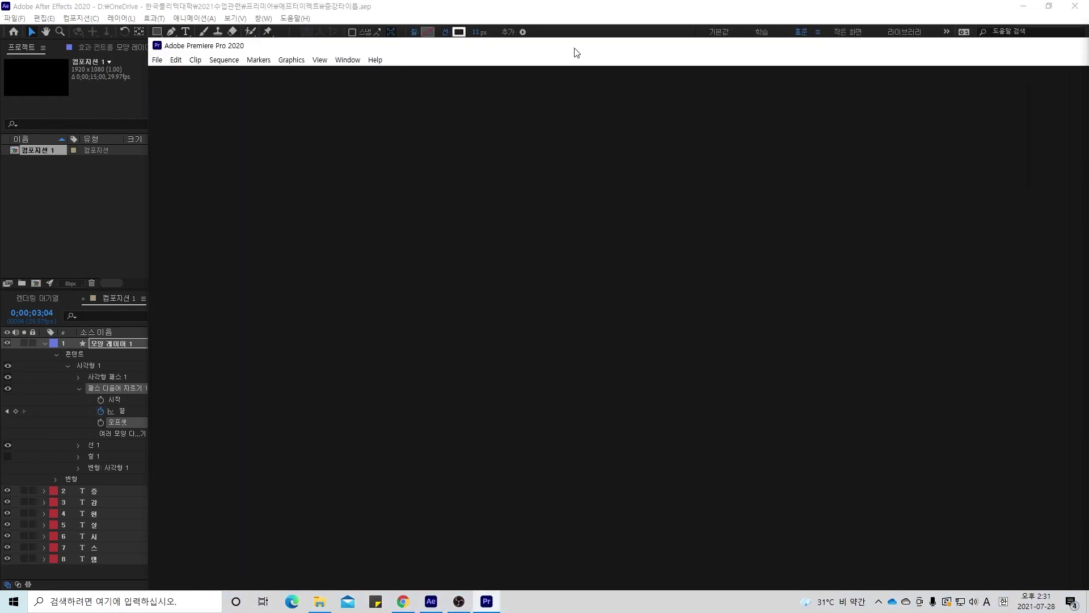
double_click(576, 53)
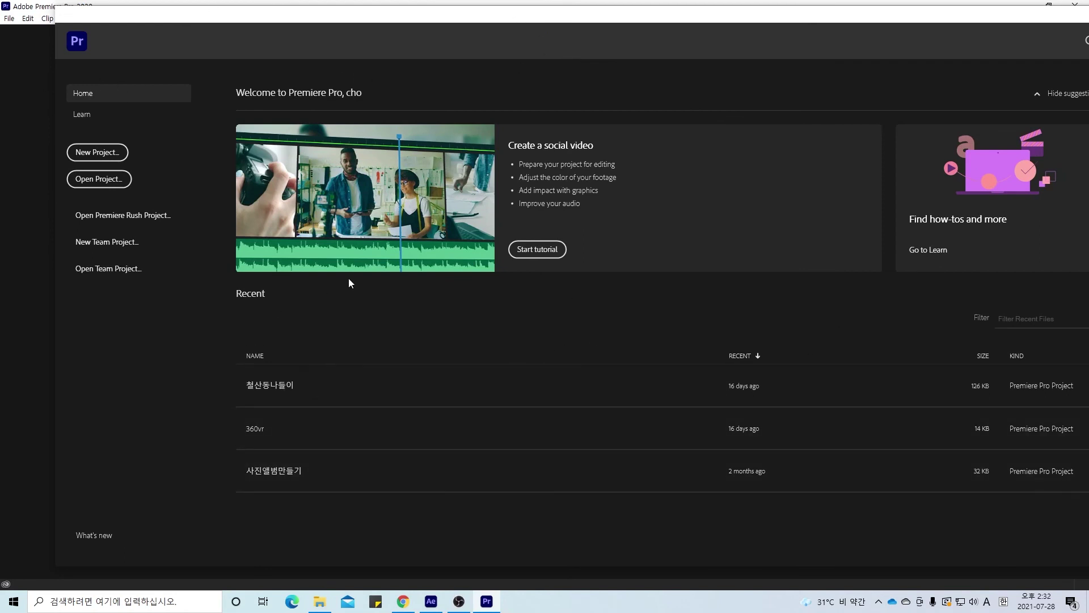
Create a new Premiere Pro project named 애프터이펙트연동
left_click(83, 153)
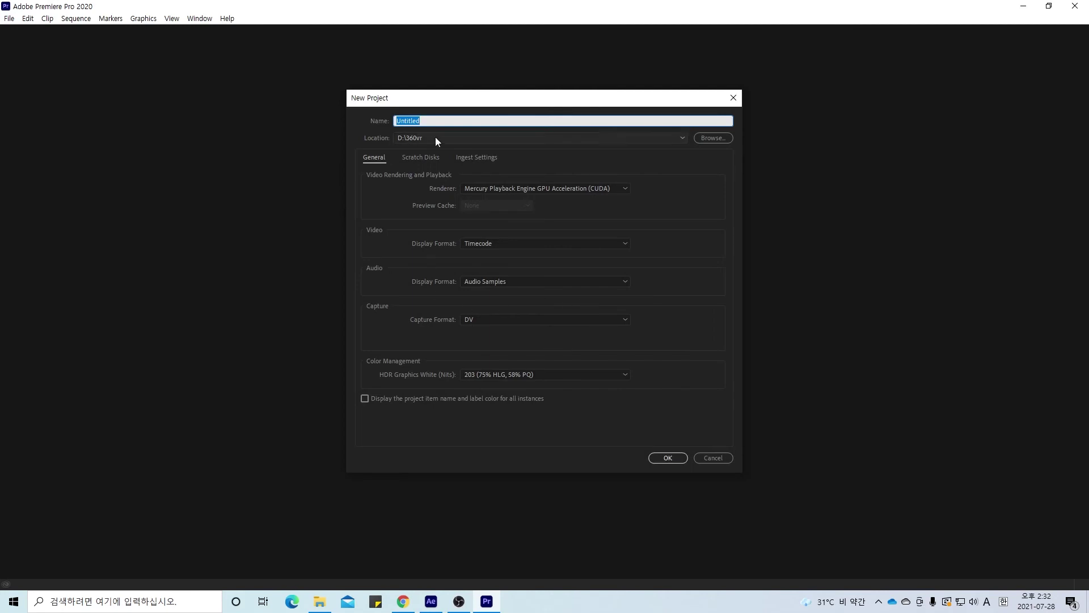
type("wm")
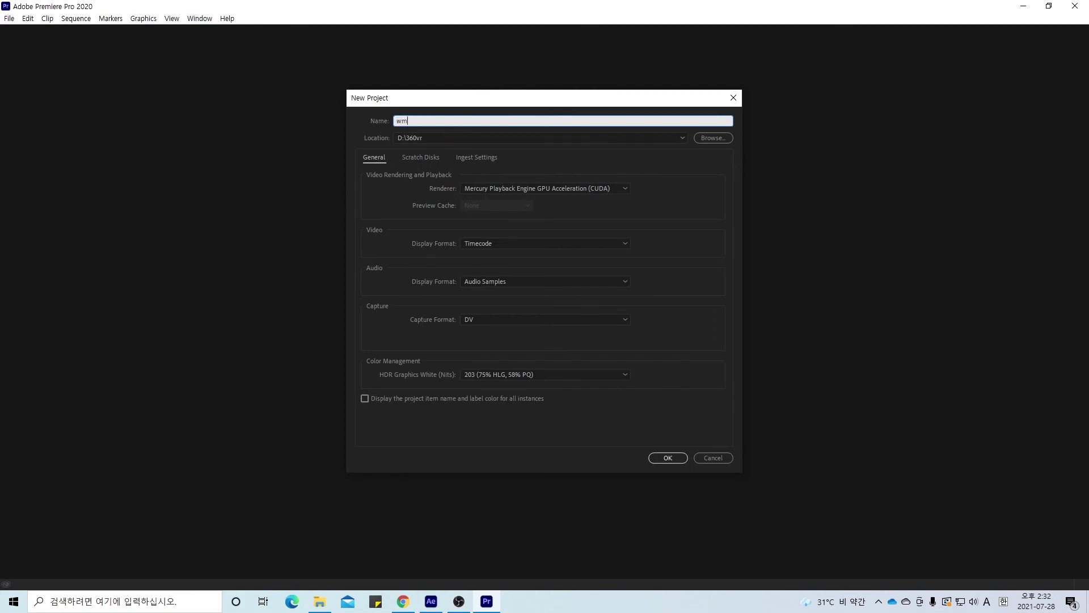
type("프터이펙트연동")
left_click(664, 458)
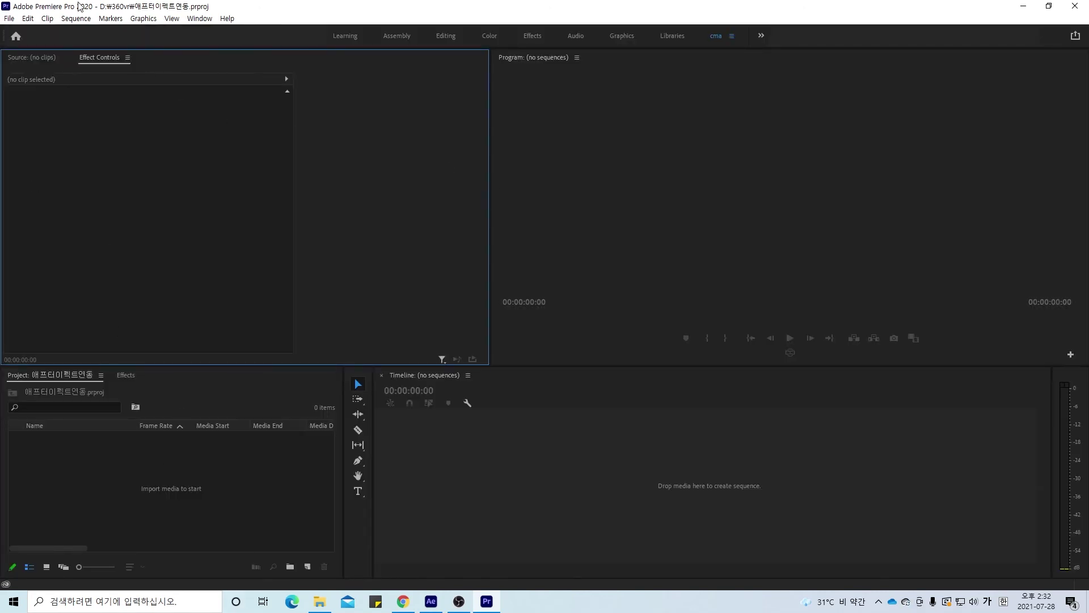
Create a new sequence in the project using the Digital SLR preset DSLR 1080p30
left_click(75, 18)
left_click(71, 402)
right_click(211, 454)
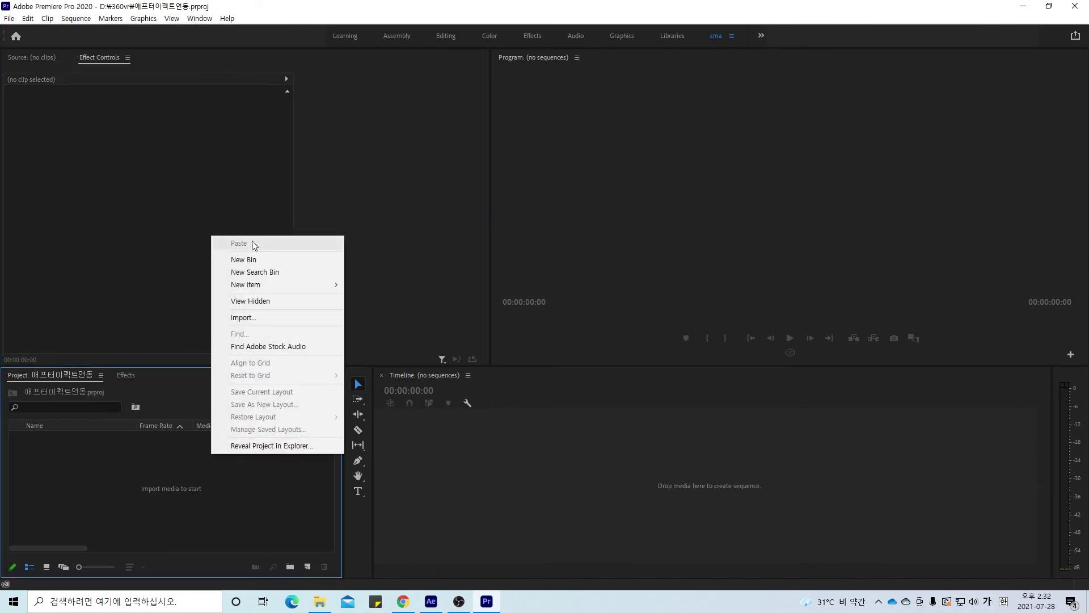
mouse_move(278, 283)
left_click(398, 285)
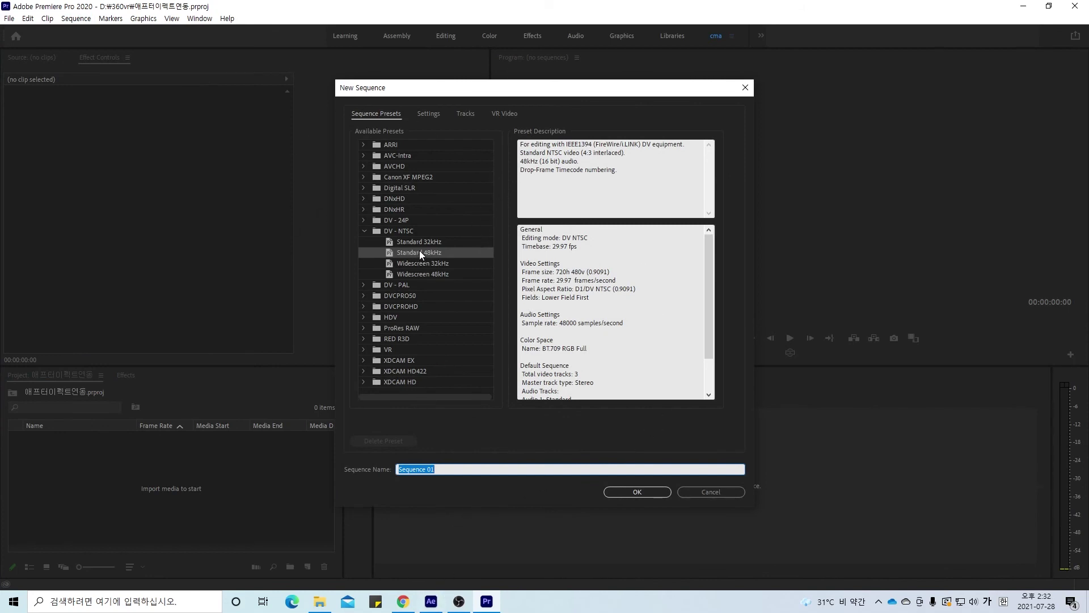
left_click(398, 190)
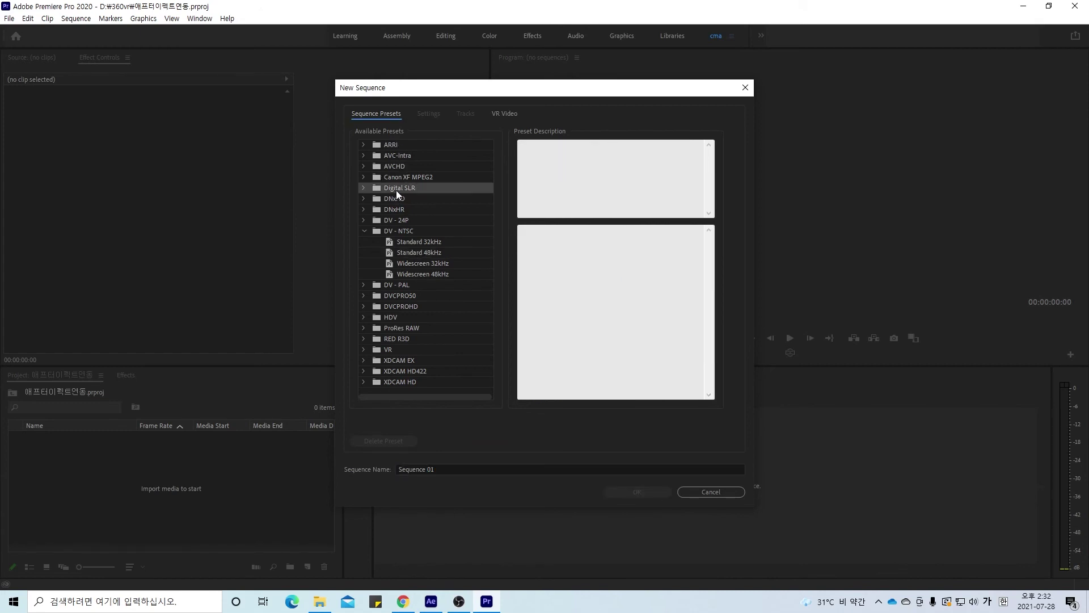
left_click(364, 188)
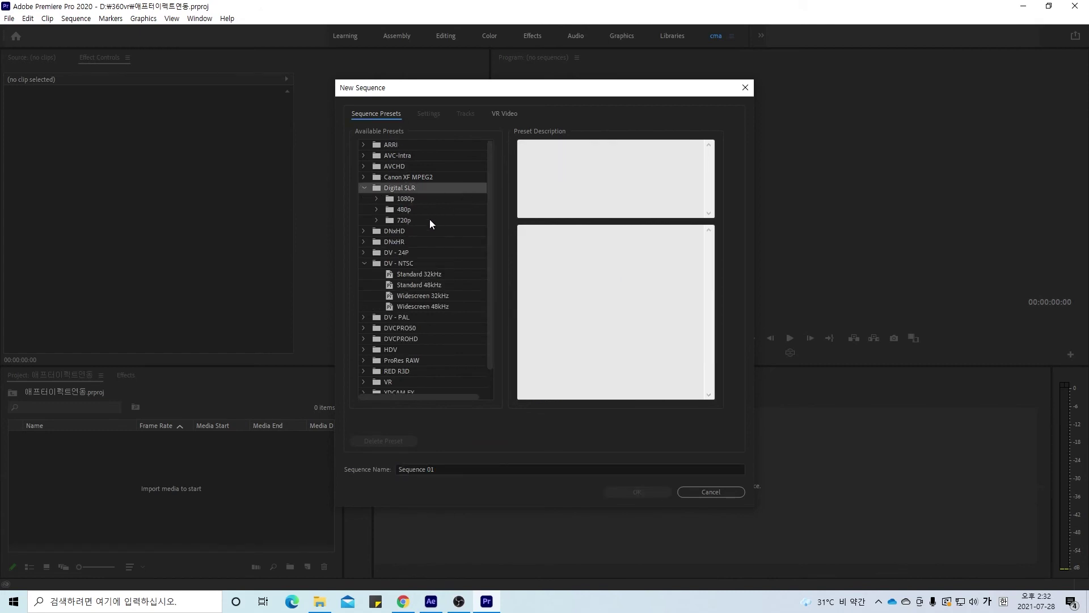
left_click(406, 198)
left_click(376, 199)
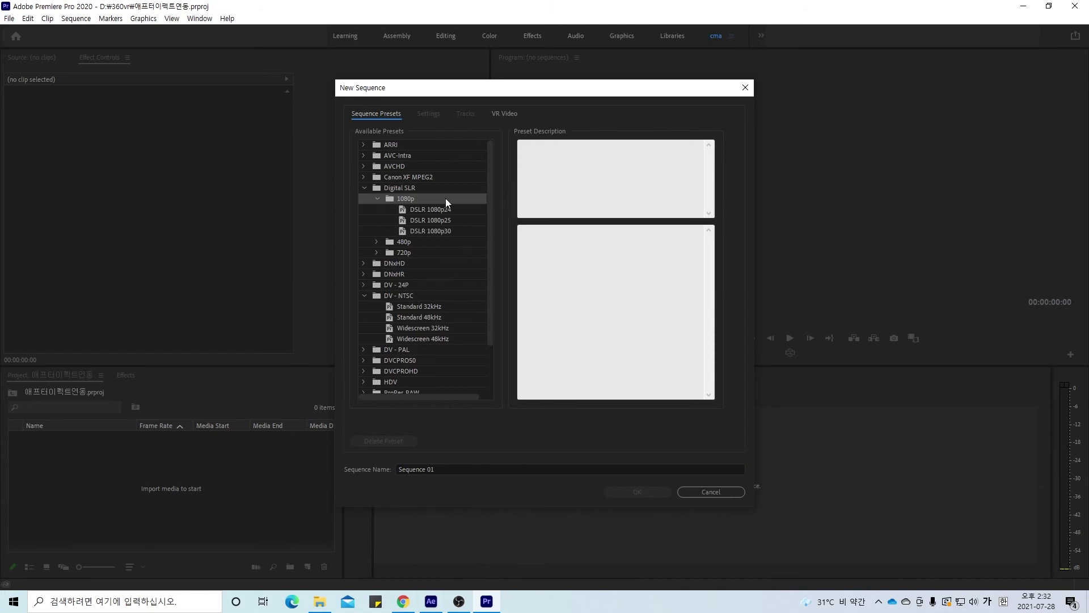
left_click(440, 230)
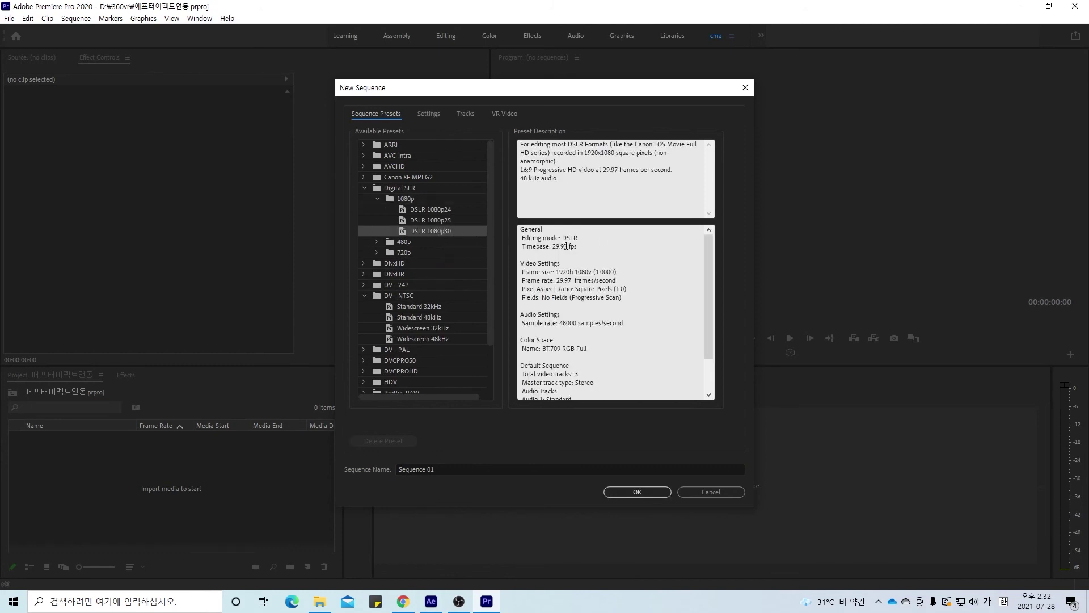
left_click_drag(554, 246, 600, 273)
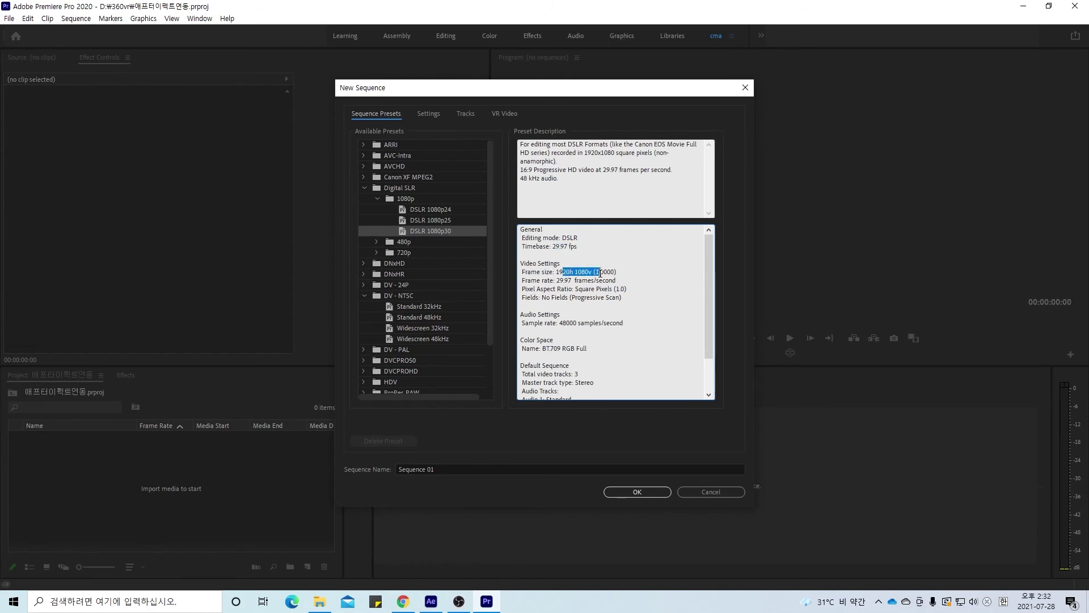
left_click(635, 492)
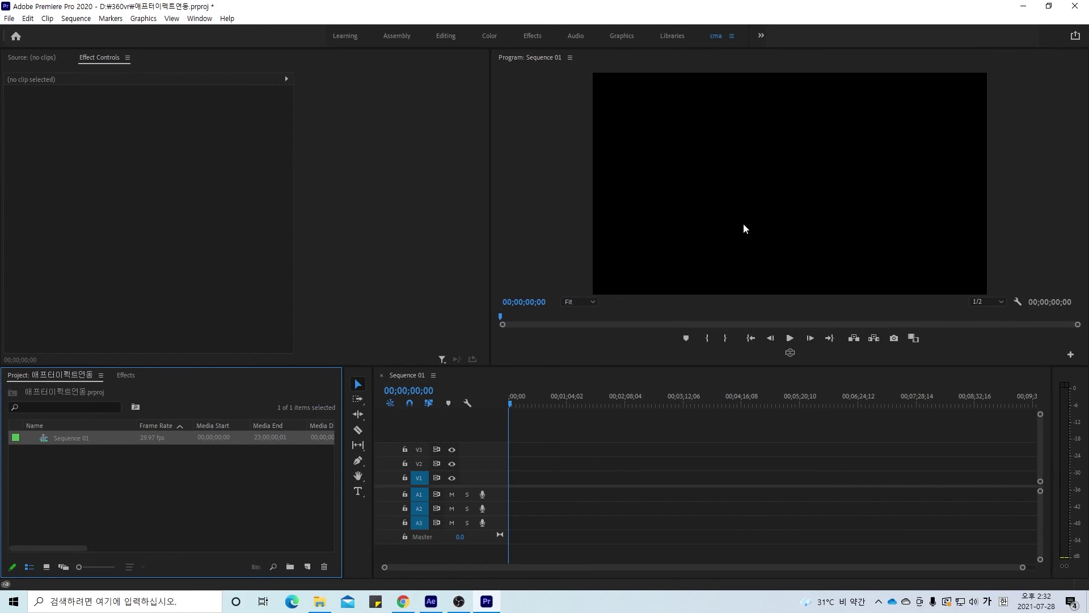
Enlarge the project and timeline area, start a media import, and browse to OneDrive's 2021수업관련 > 프리미어 > 애프터이펙트 folder
left_click(170, 485)
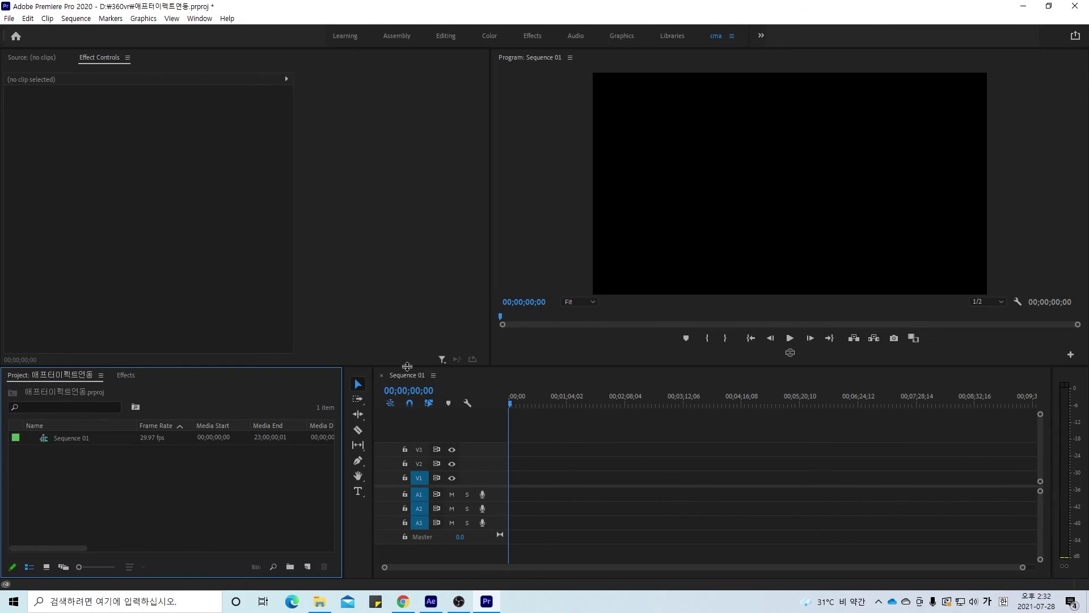
left_click_drag(408, 366, 428, 244)
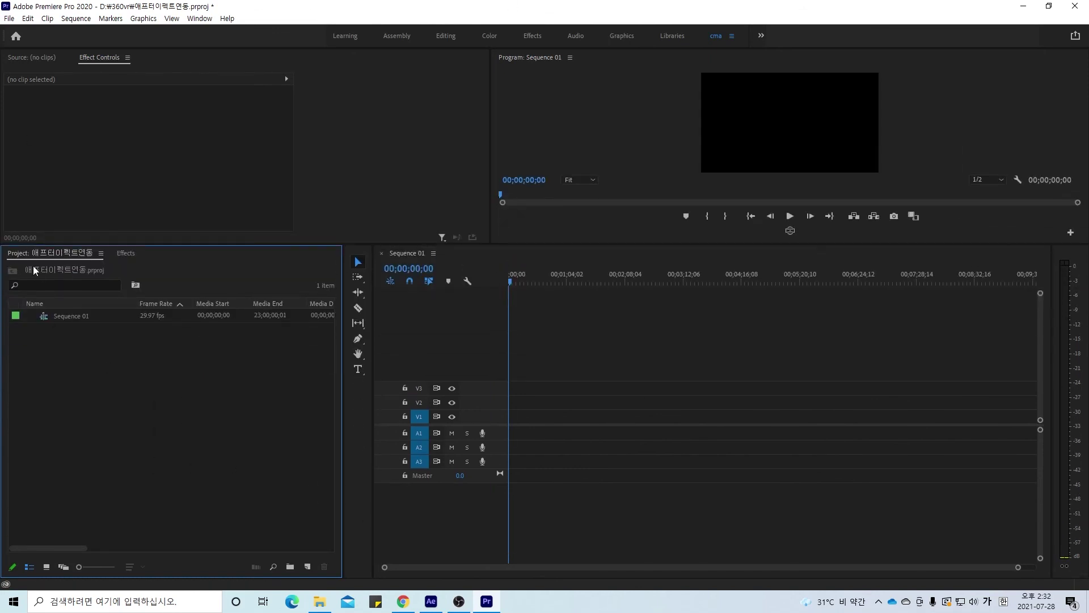
double_click(178, 359)
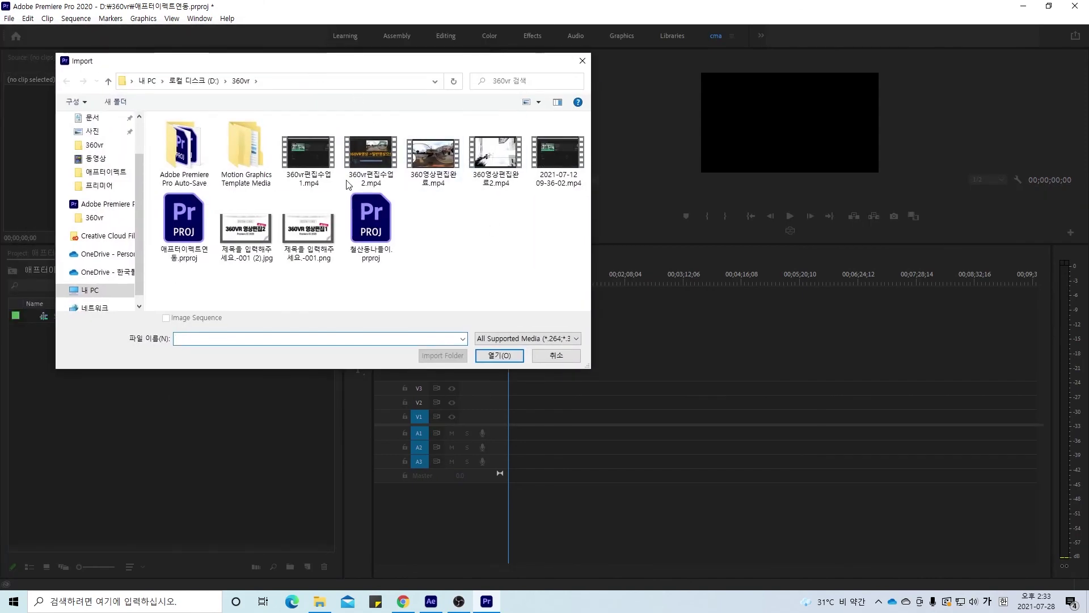
left_click(102, 272)
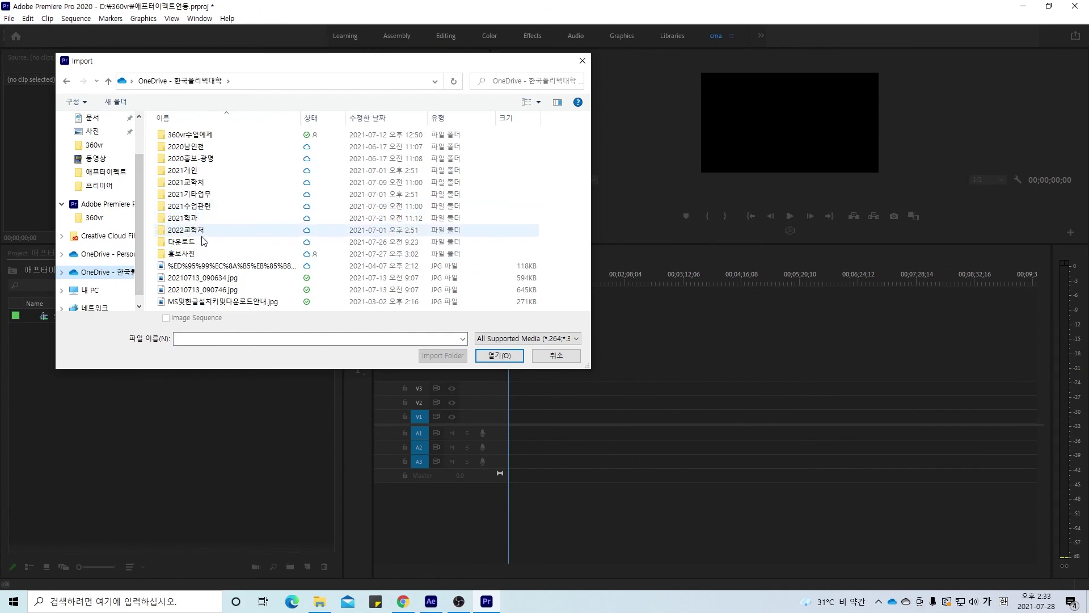
left_click(208, 206)
double_click(208, 207)
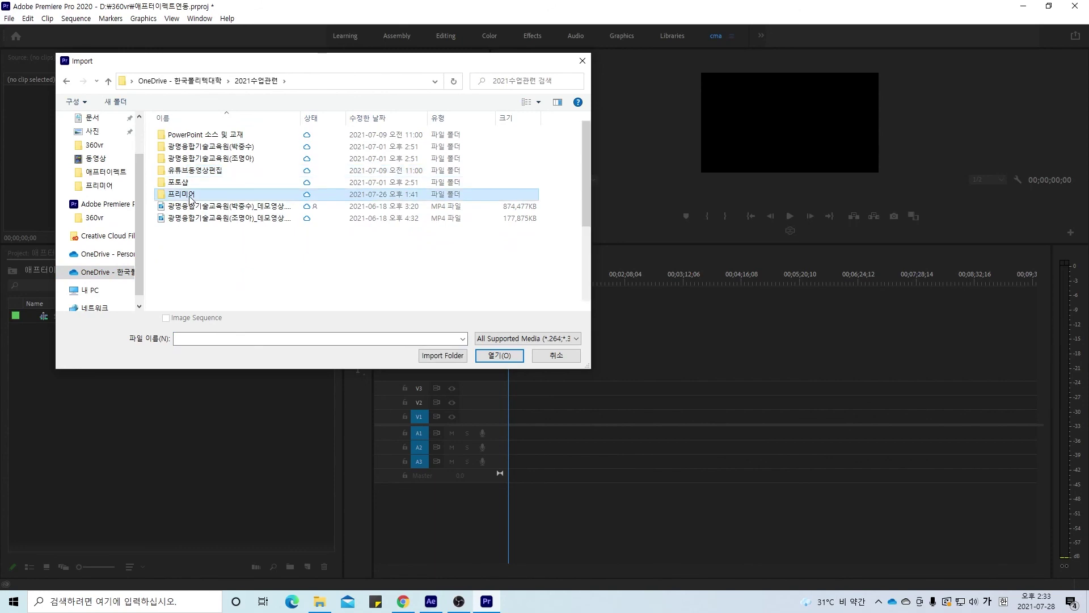
double_click(218, 194)
double_click(234, 230)
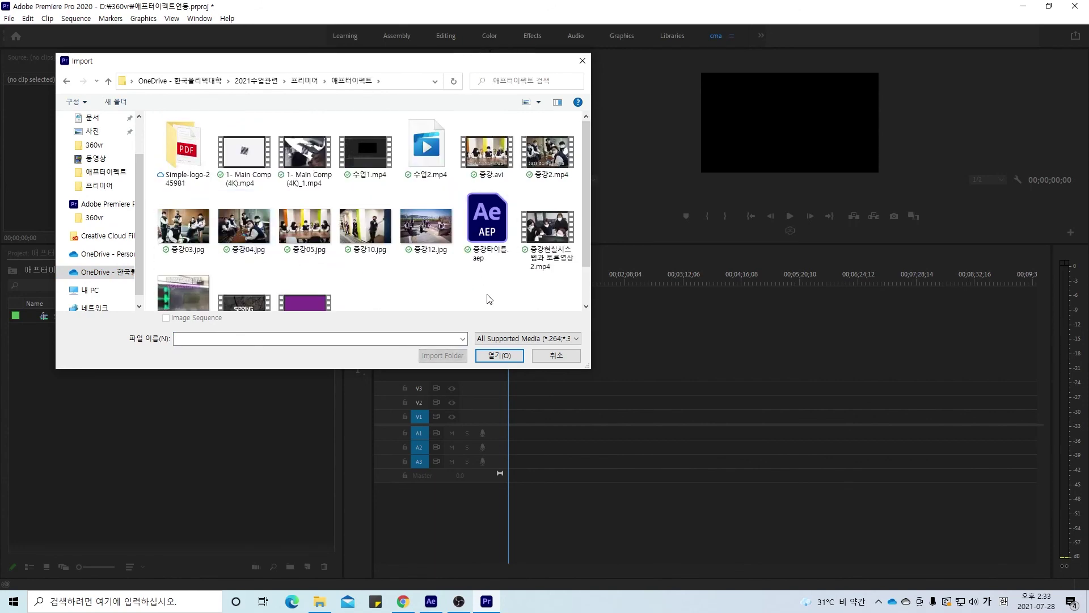
Import the composition 컴포지션 1 from the After Effects project 증강타이틀.aep
left_click(487, 222)
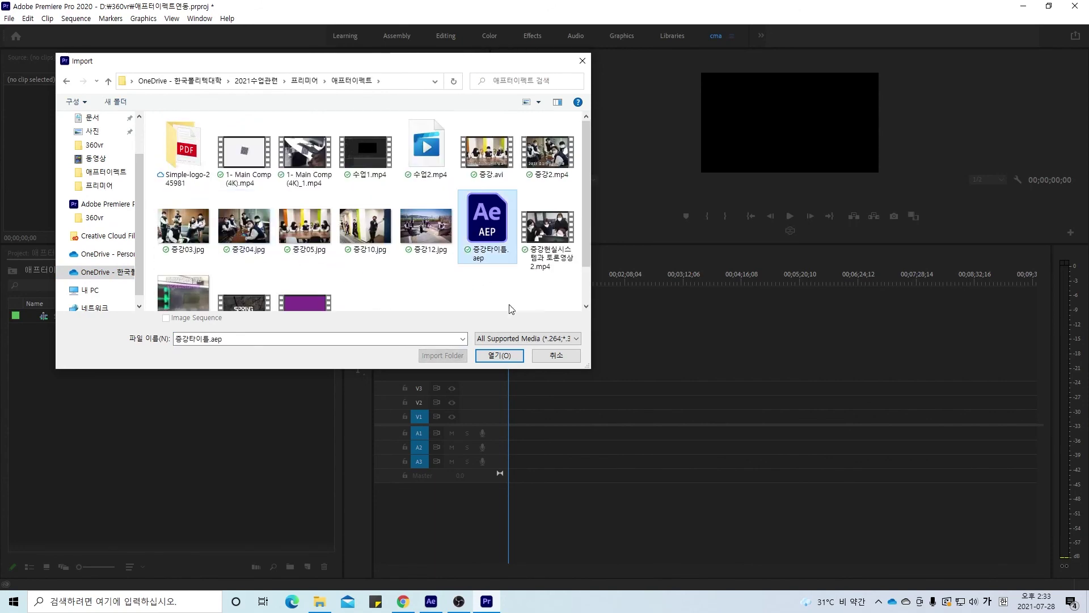
left_click(492, 358)
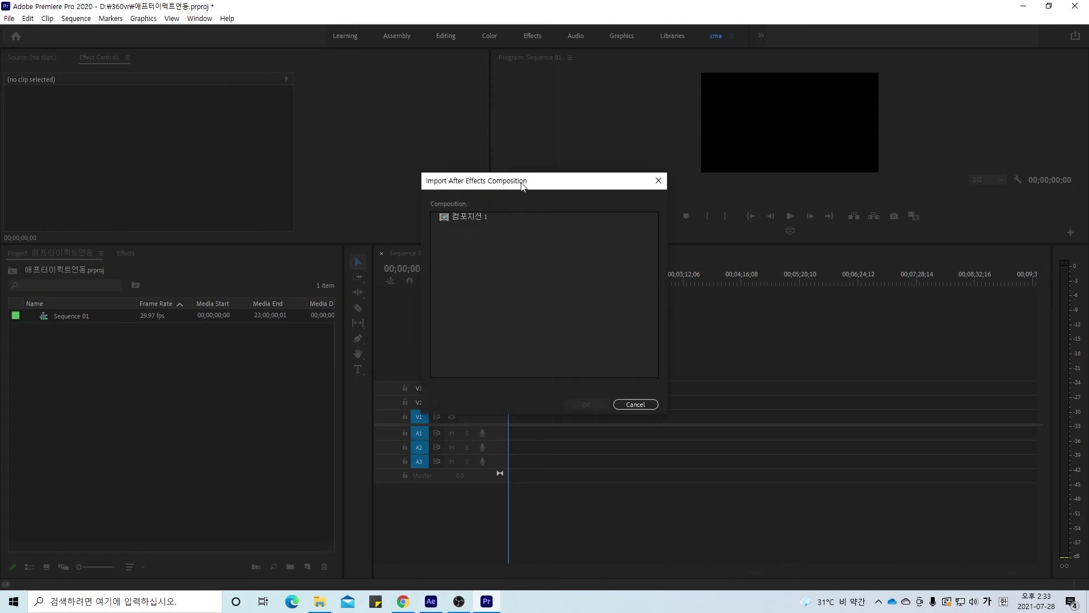
left_click_drag(521, 182, 448, 174)
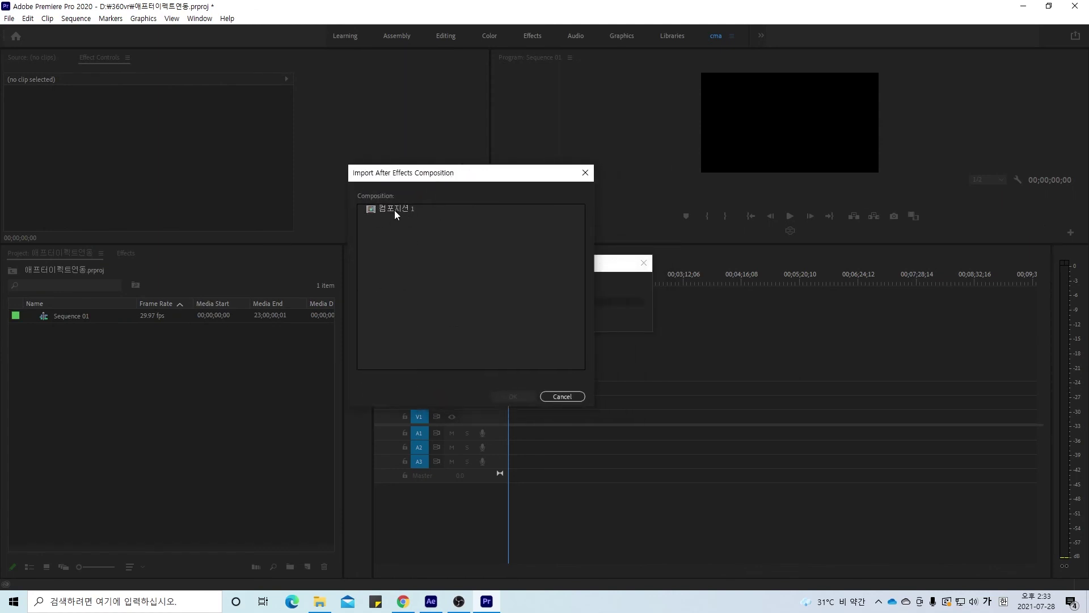
left_click(393, 209)
left_click(512, 397)
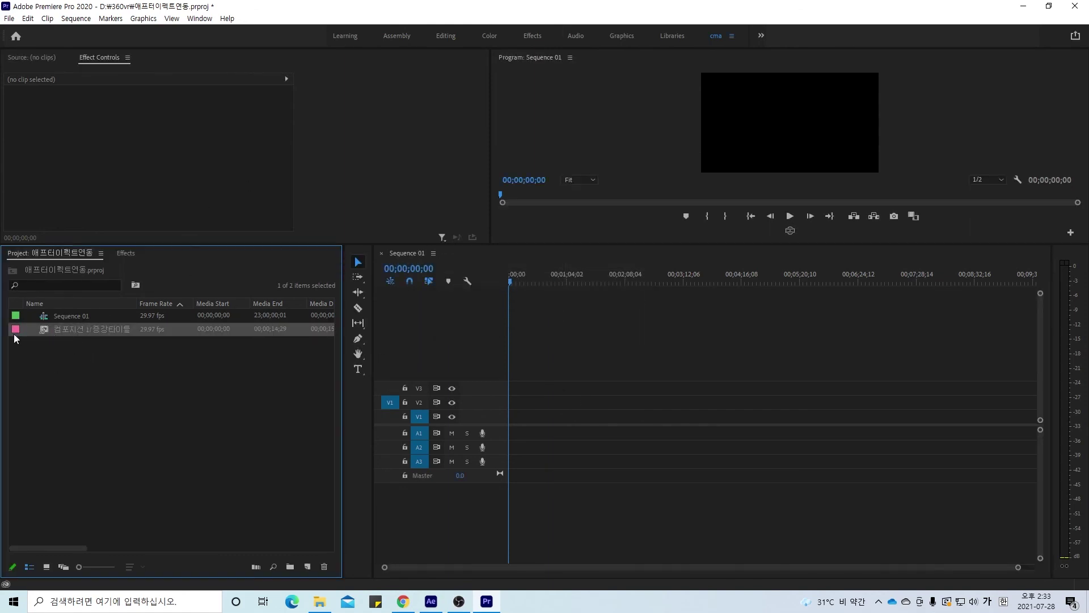
Place the imported title composition on track V3 at the sequence start, enlarge the program monitor, and fit the timeline to the sequence
left_click_drag(80, 332, 510, 400)
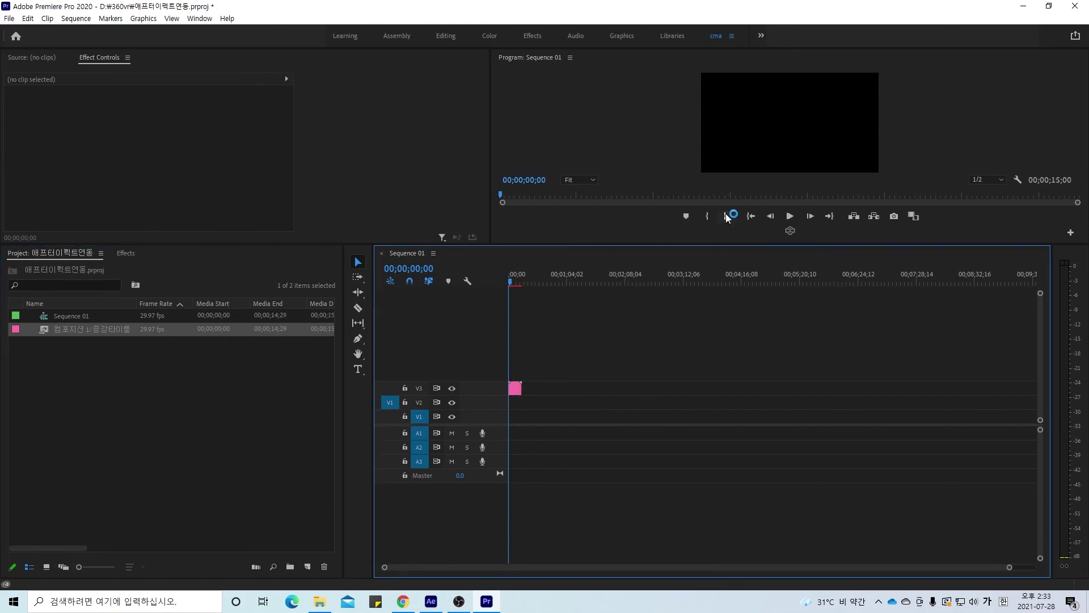
left_click_drag(668, 244, 617, 431)
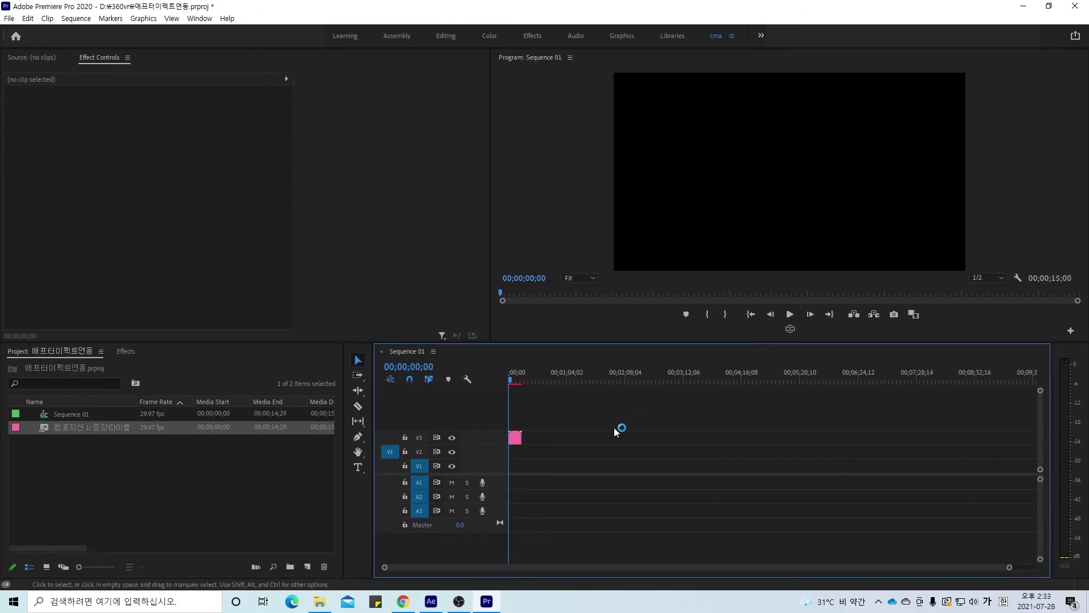
key("backslash")
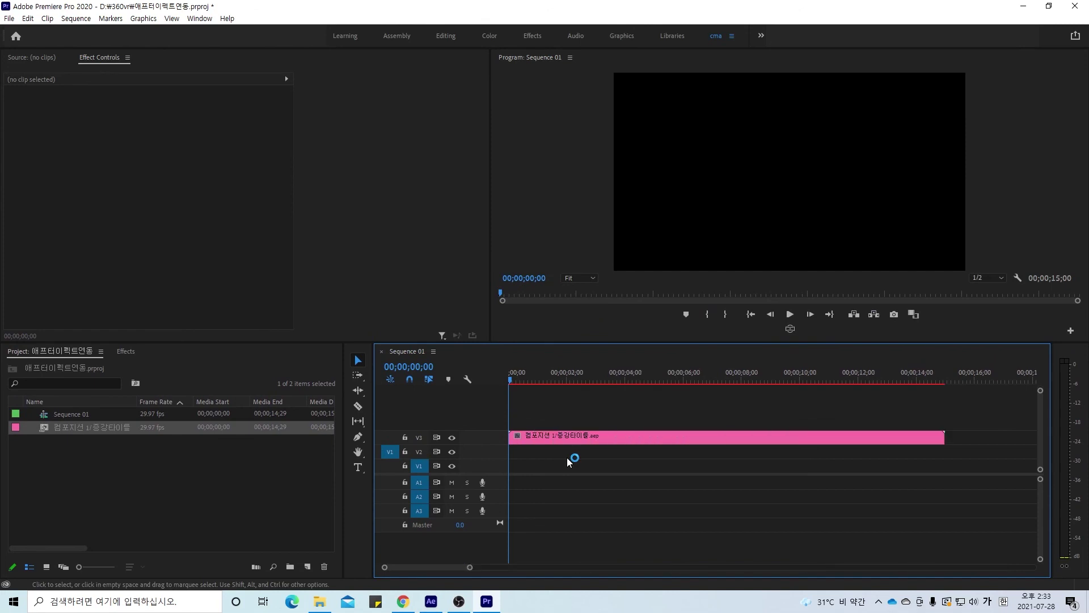
Preview the title composition in the sequence, then return the playhead to the start
key("space")
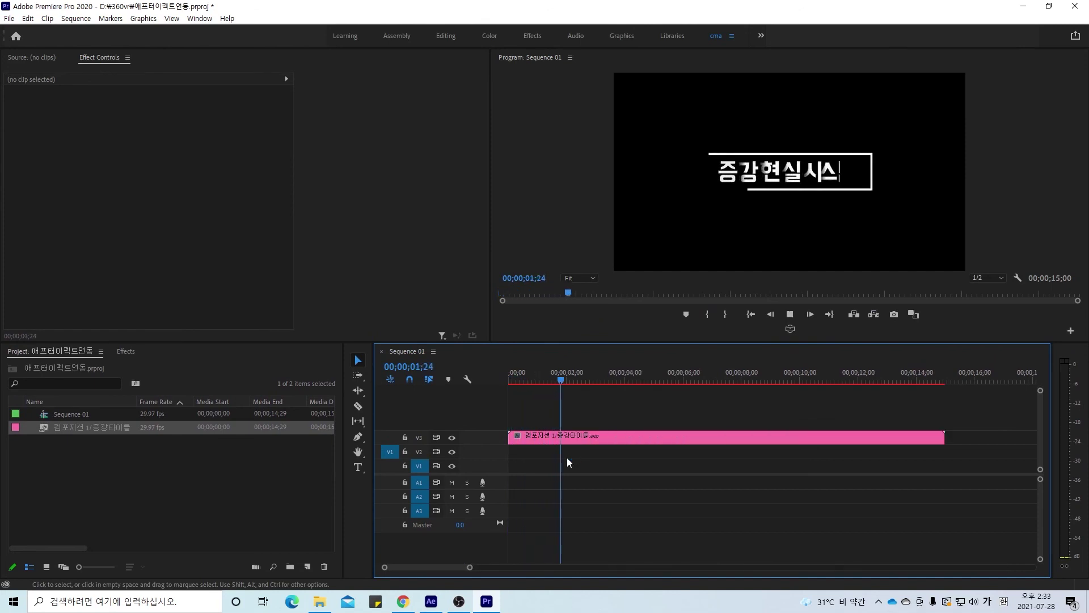
key("space")
left_click_drag(583, 381, 493, 388)
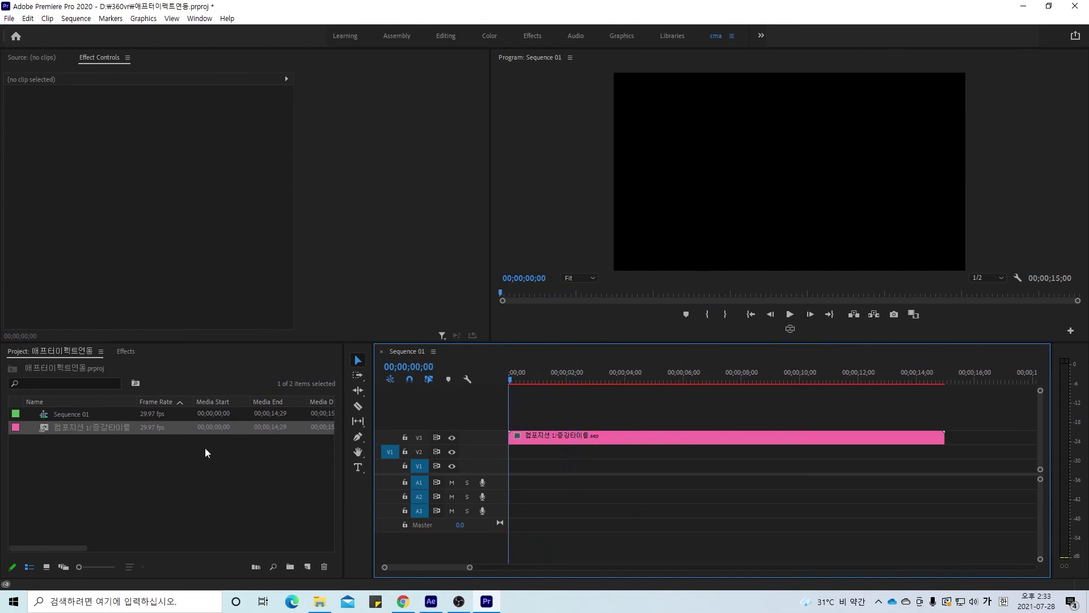
Import 증강현실시스템과 토론영상2.mp4 and place it on track V2 at the sequence start, beneath the title
left_click(197, 467)
double_click(196, 468)
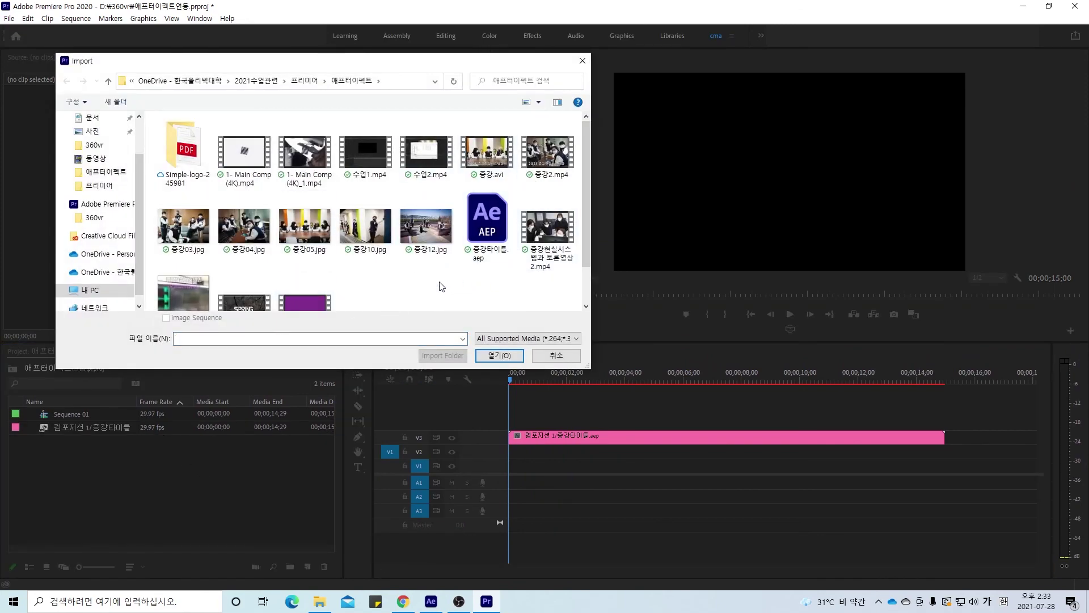
left_click(555, 244)
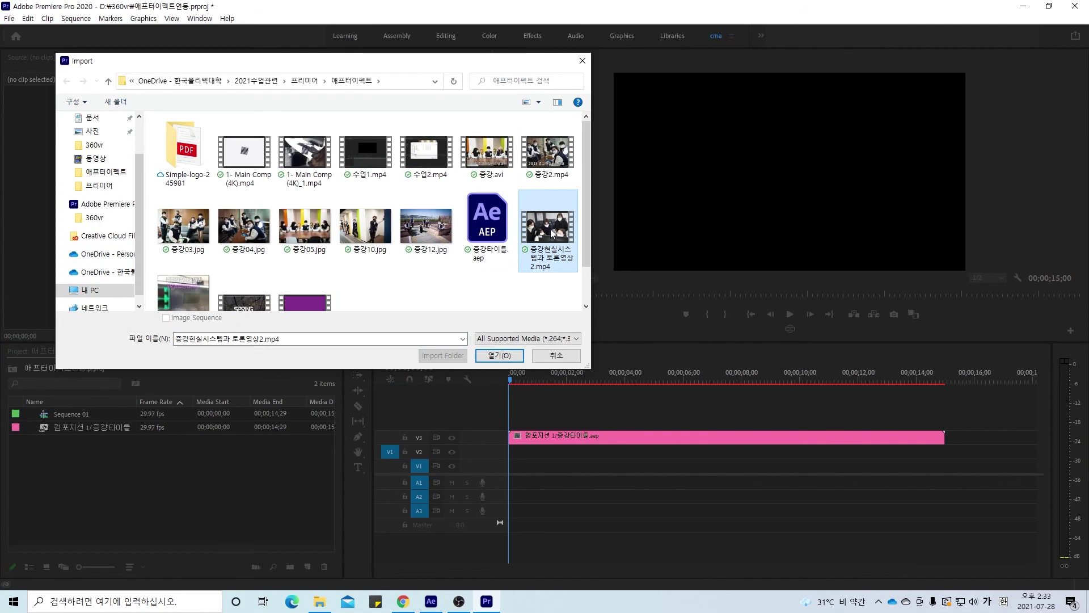
double_click(553, 233)
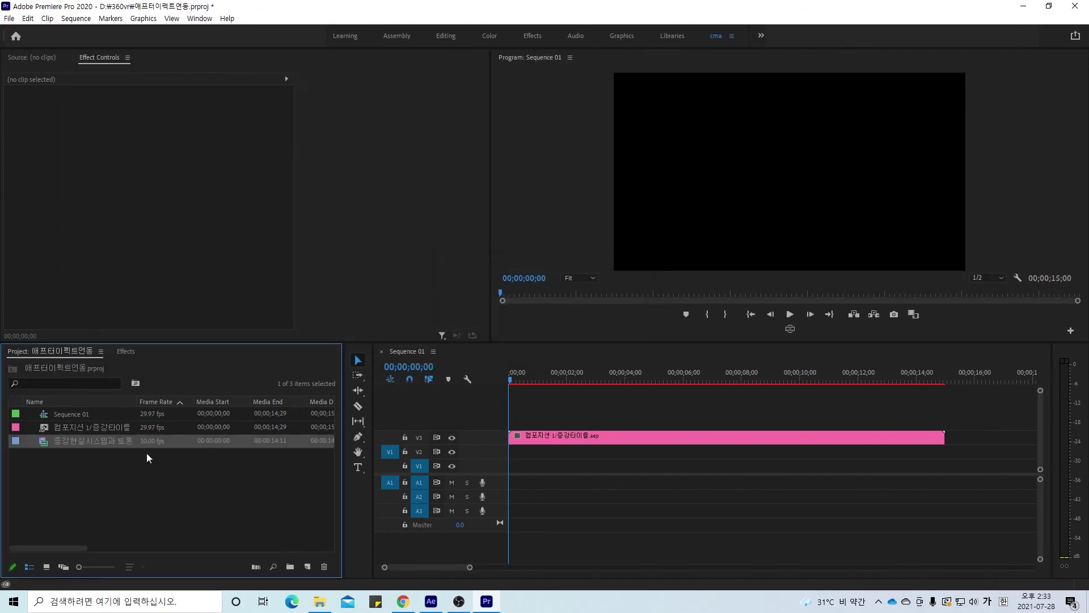
left_click_drag(83, 440, 744, 483)
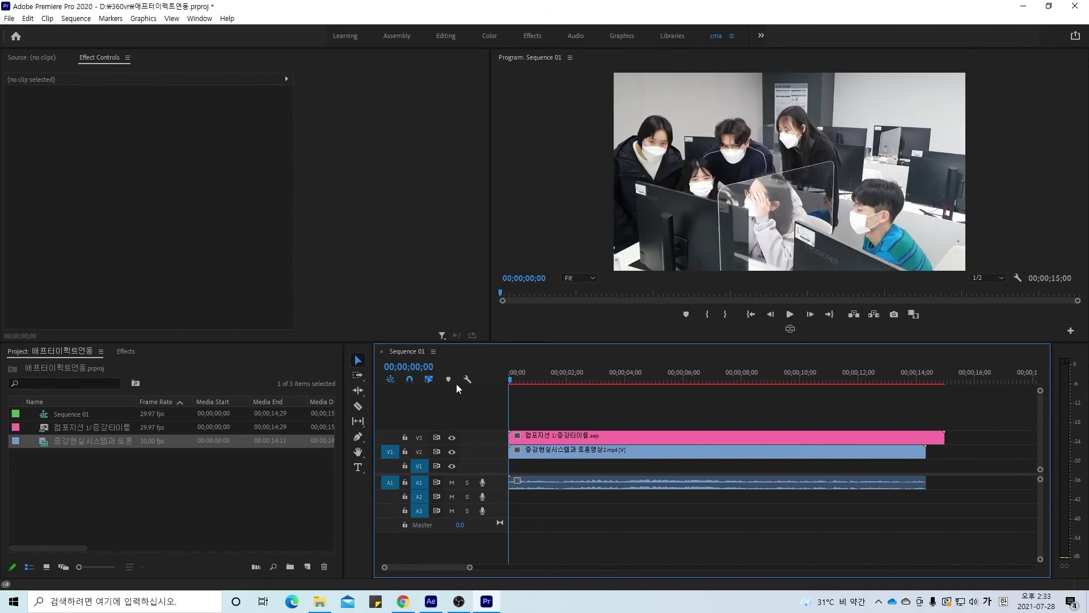
Play the sequence from the start to review the animated title over the video
key("space")
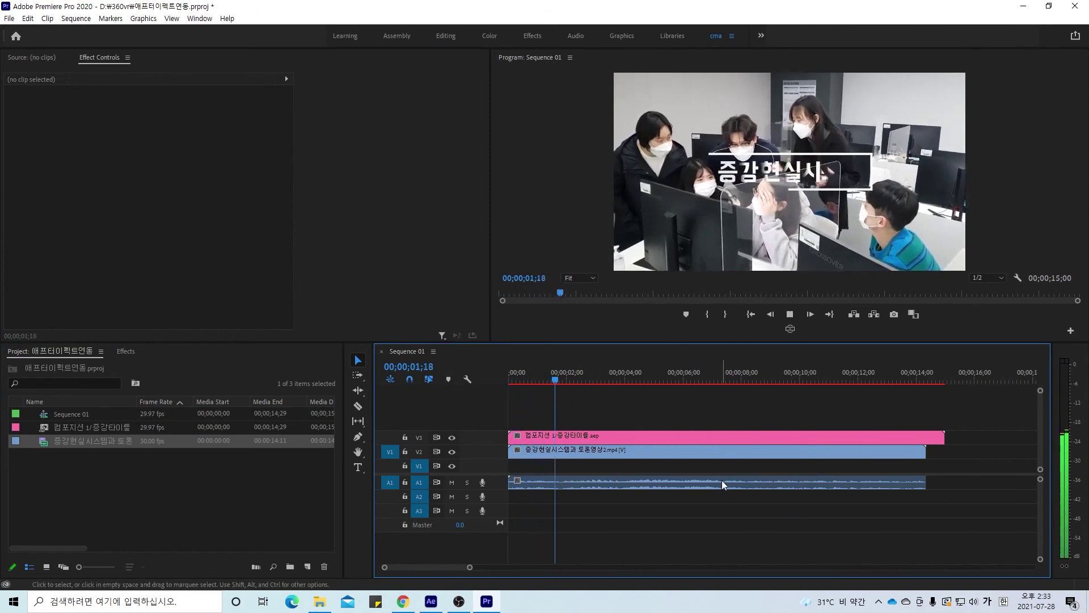
key("space")
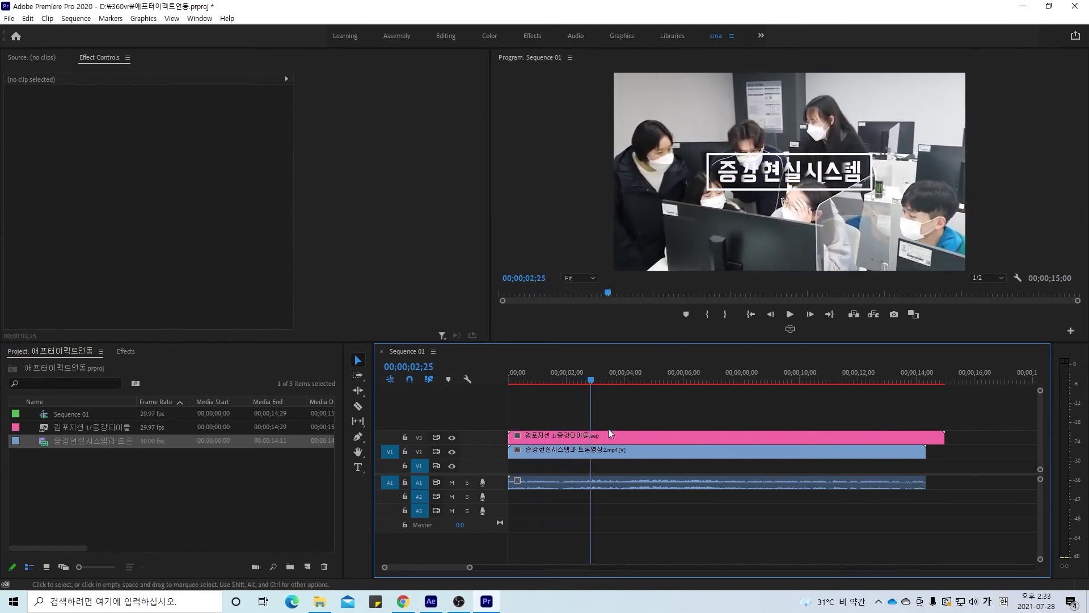
key("Home")
key("space")
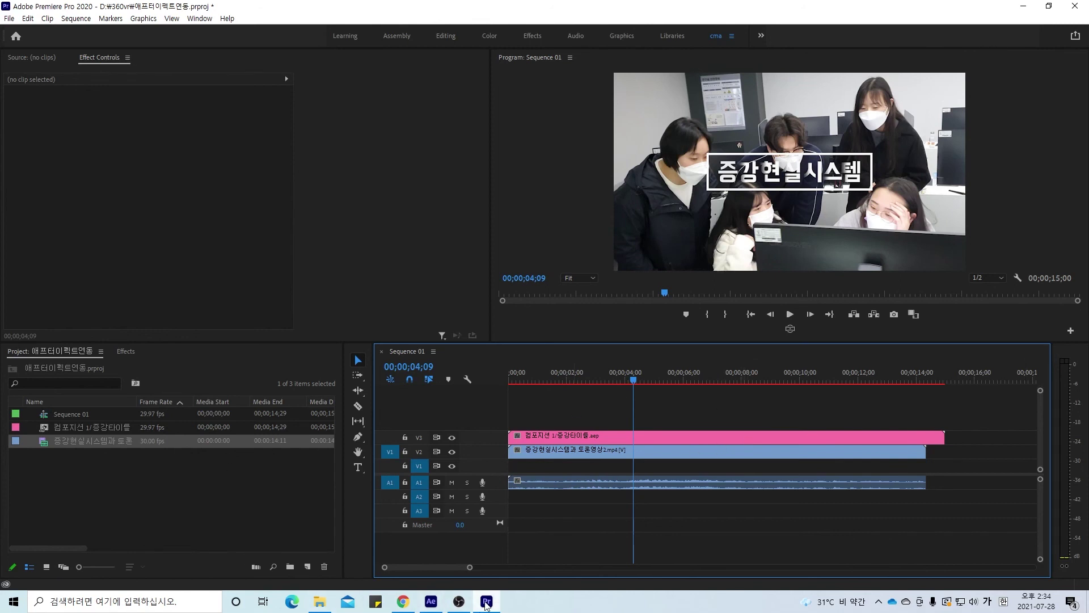
mouse_move(452, 607)
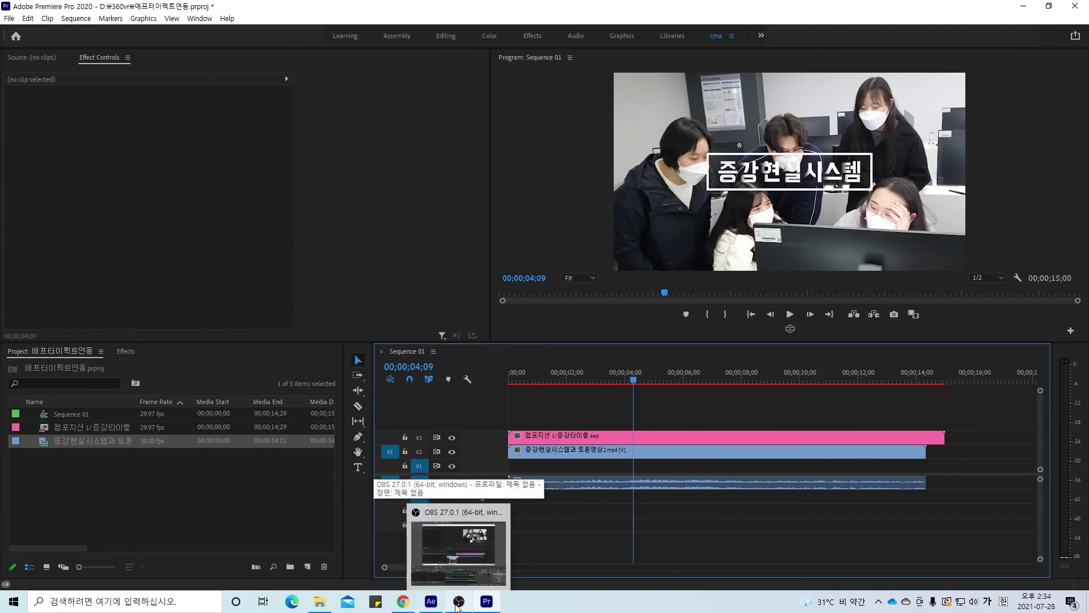
left_click(456, 590)
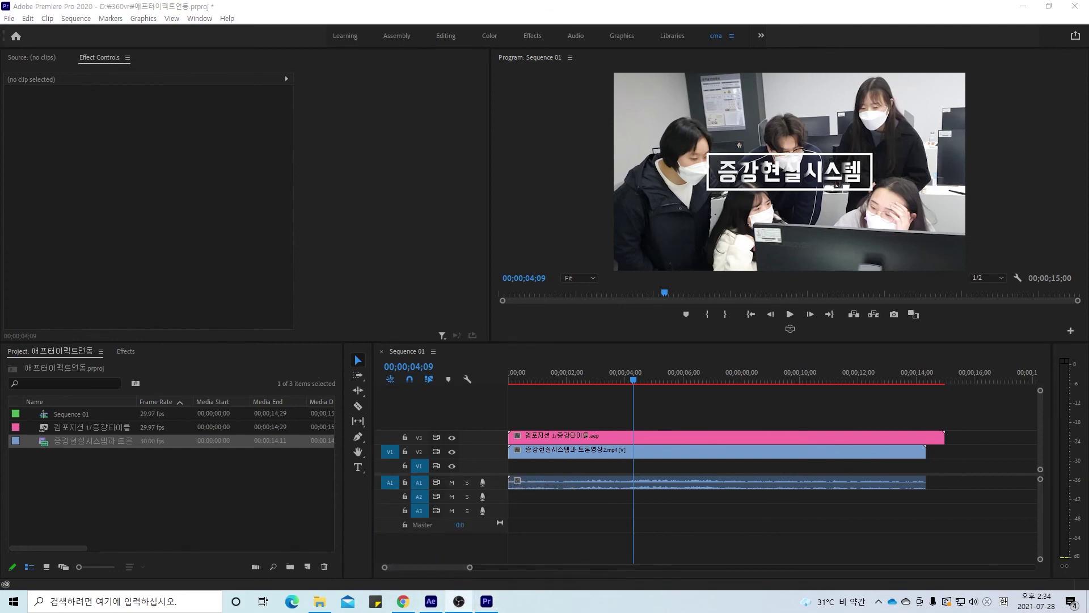